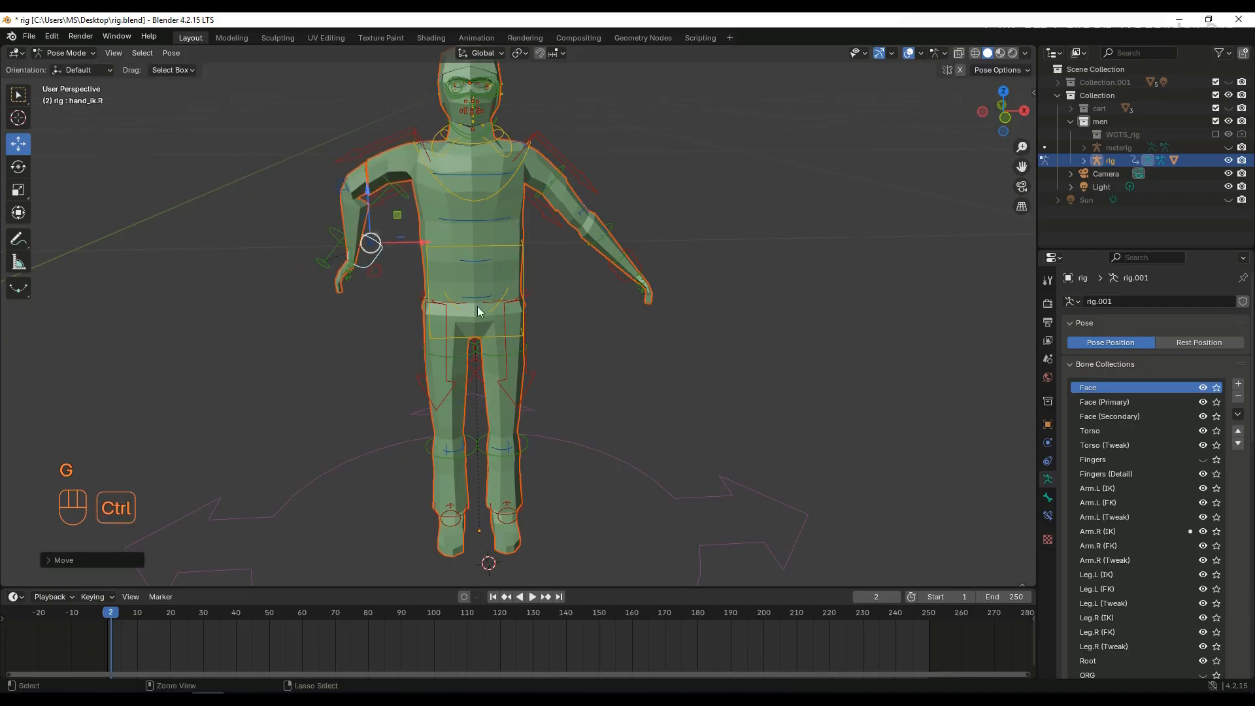
- Undo the right hand's move, and try moving the left foot IK control before reverting it
key("ctrl+z")
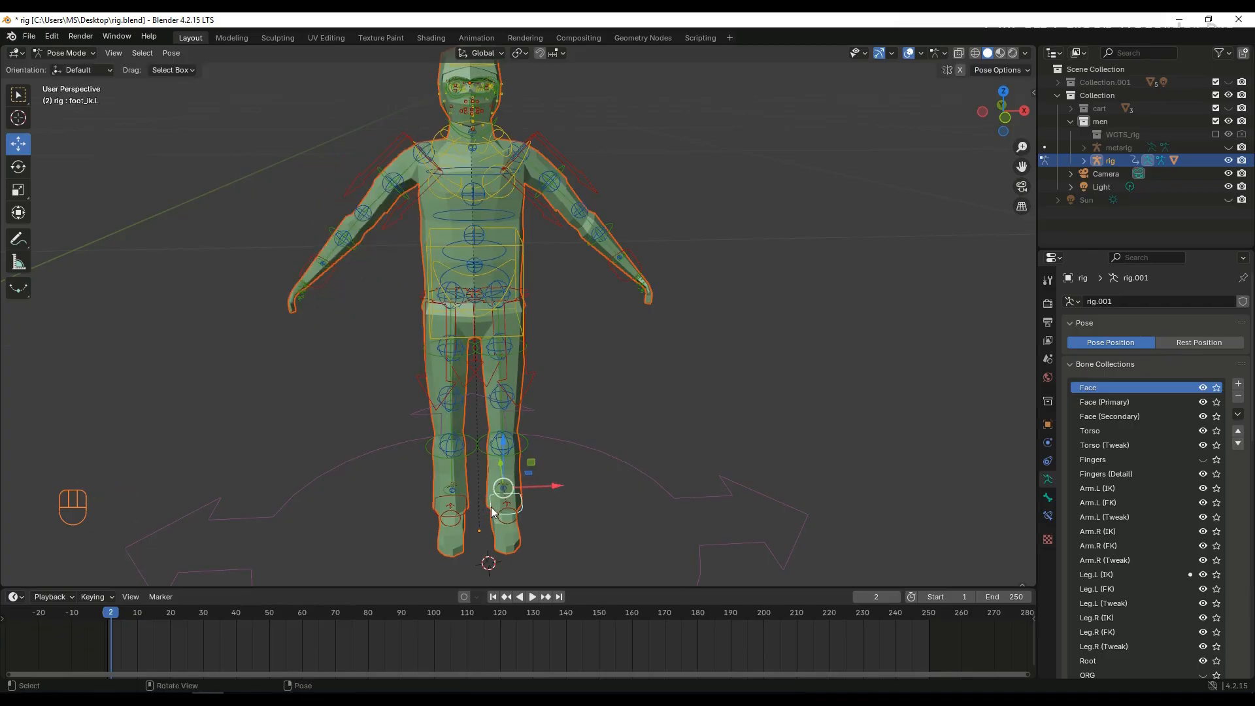
key("g")
left_click(457, 387)
key("ctrl+z")
- Try lowering the character with the torso control, and undo the move
scroll(489, 328, "down", 1)
left_click(491, 326)
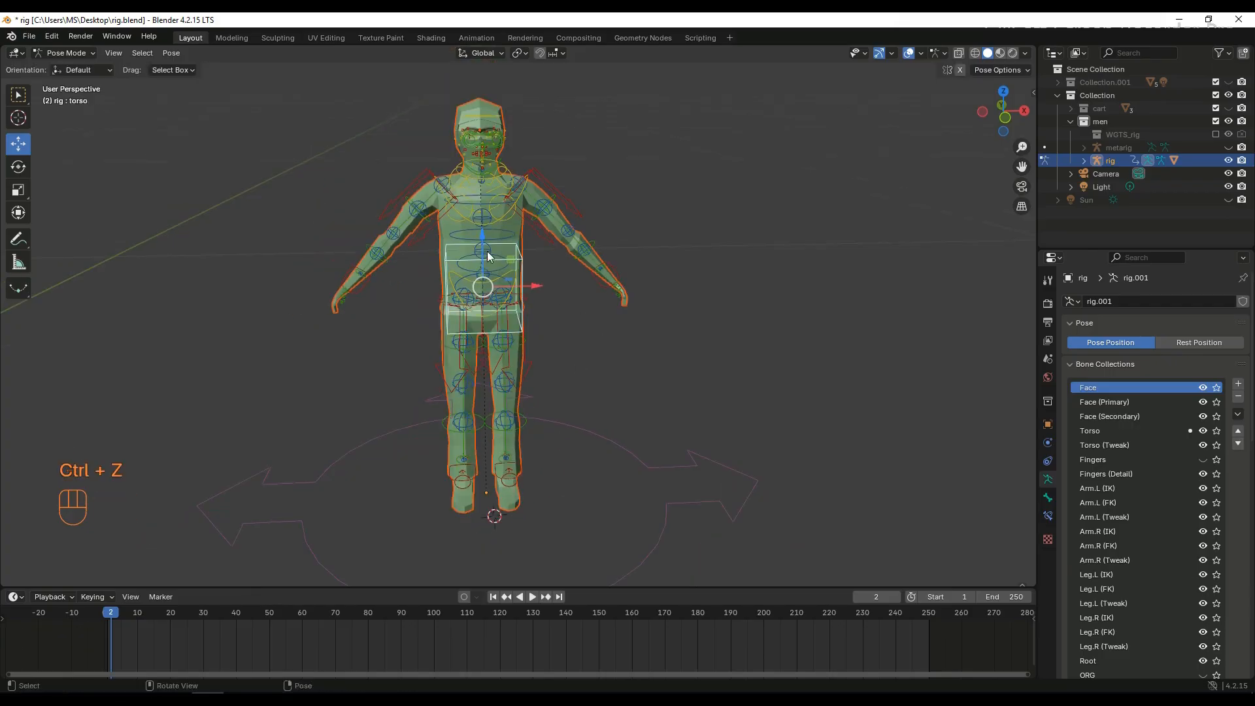
left_click_drag(484, 252, 486, 286)
left_click_drag(486, 286, 497, 359)
key("ctrl+z")
middle_click_drag(523, 410, 520, 480)
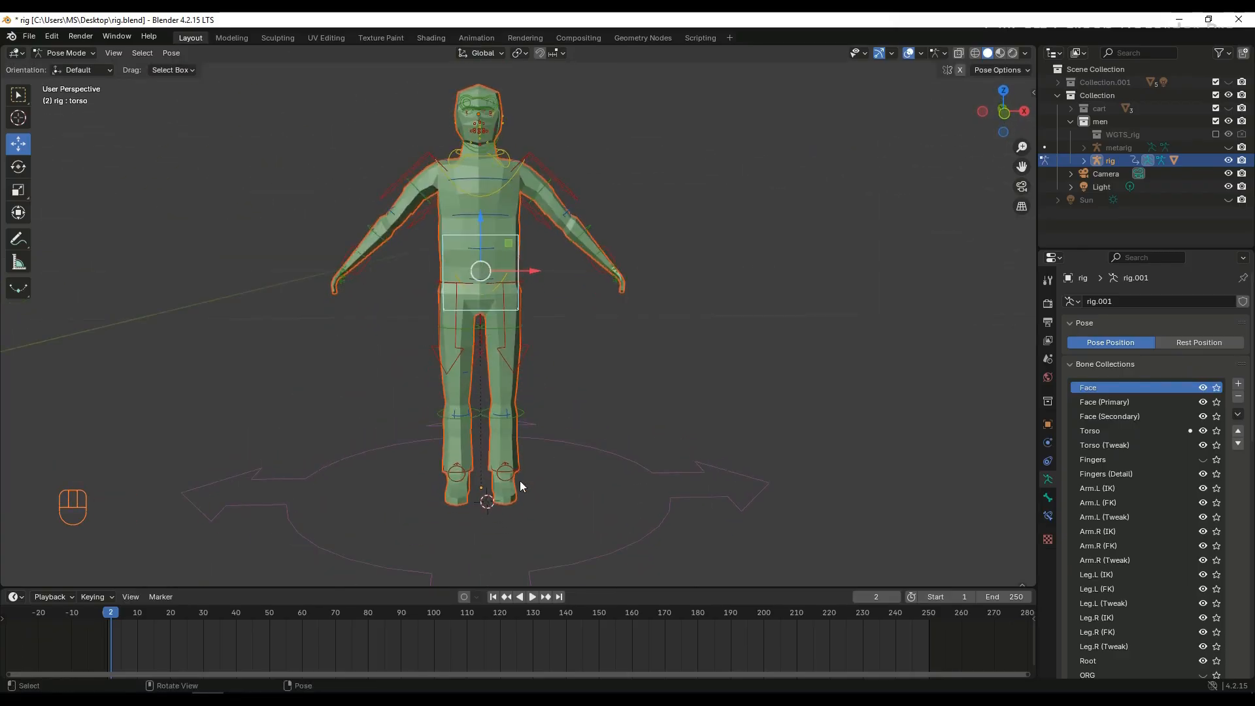
- Return to frame 1 and make the cart collection visible beside the character
left_click_drag(112, 614, 108, 614)
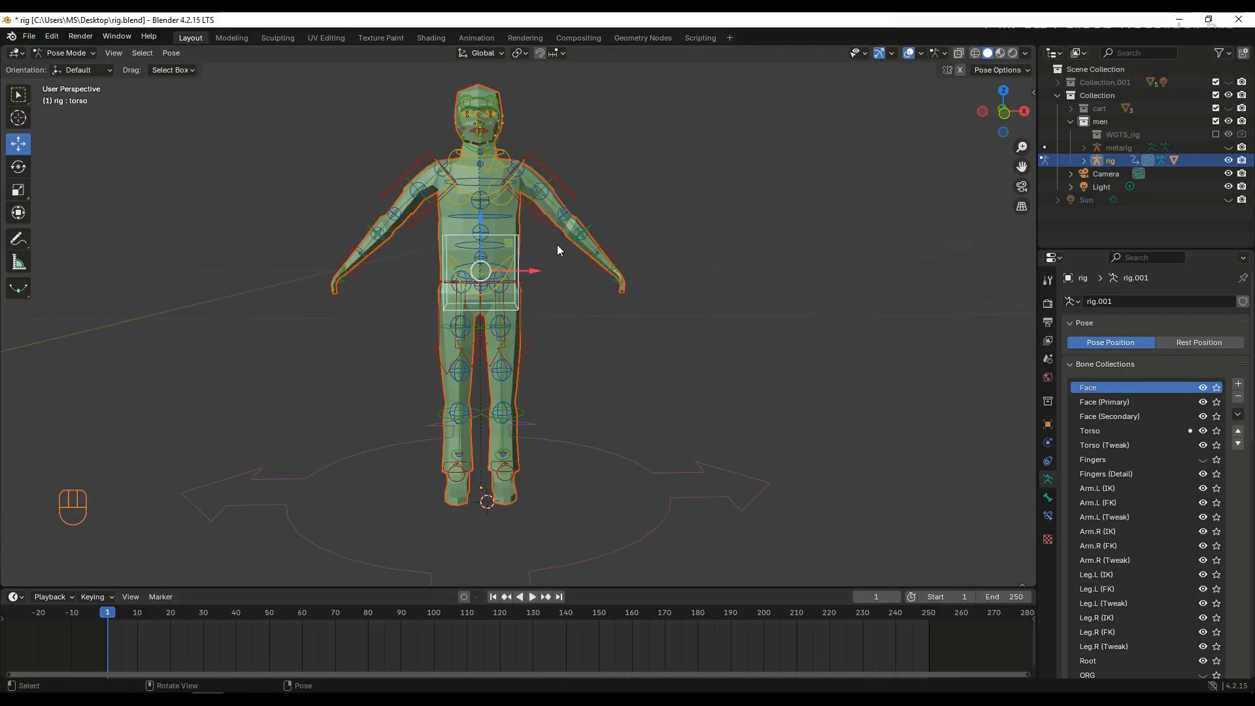
left_click(1228, 108)
scroll(496, 340, "down", 5)
middle_click_drag(497, 340, 513, 367)
- Move the rig's root control to the cart's handle end and rotate the character to face the cart
left_click(547, 363)
left_click_drag(540, 391, 578, 397)
middle_click_drag(577, 397, 530, 380)
left_click_drag(507, 413, 456, 404)
middle_click_drag(333, 391, 444, 399)
scroll(605, 401, "up", 2)
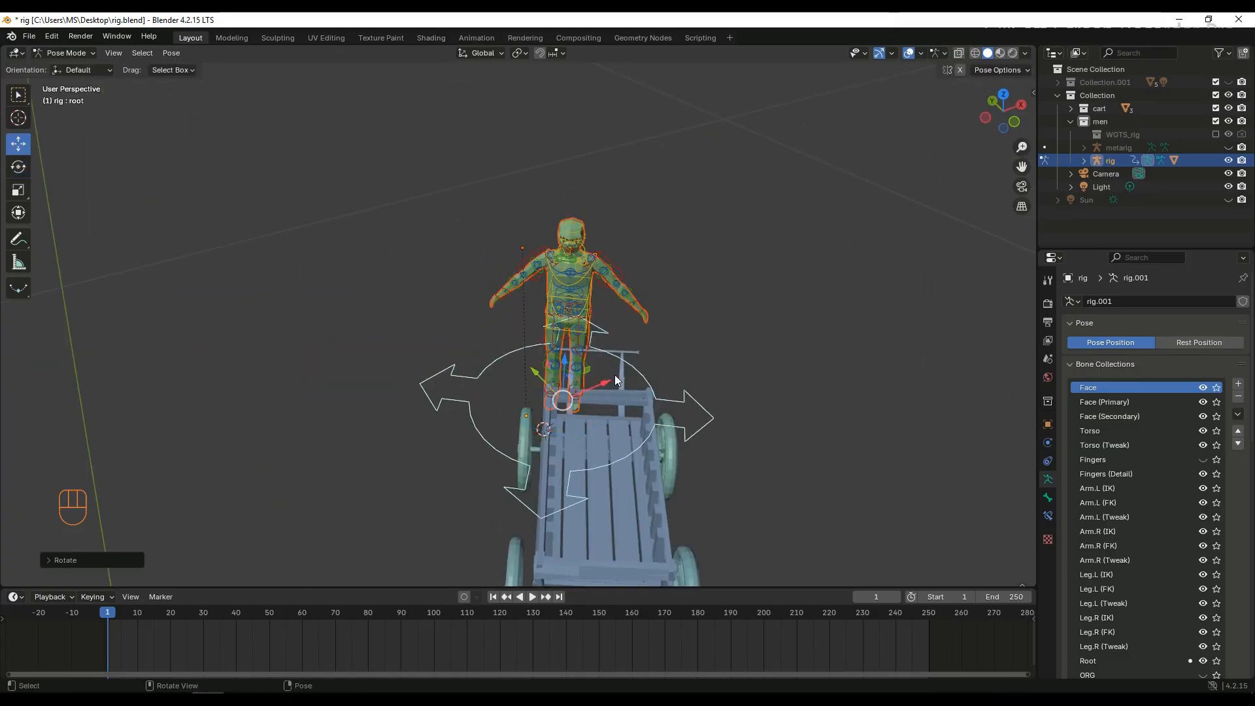
- Shift the root control along X and fine-tune its rotation so the character is centred behind the cart's handle
left_click_drag(610, 381, 643, 375)
middle_click_drag(634, 407, 631, 383)
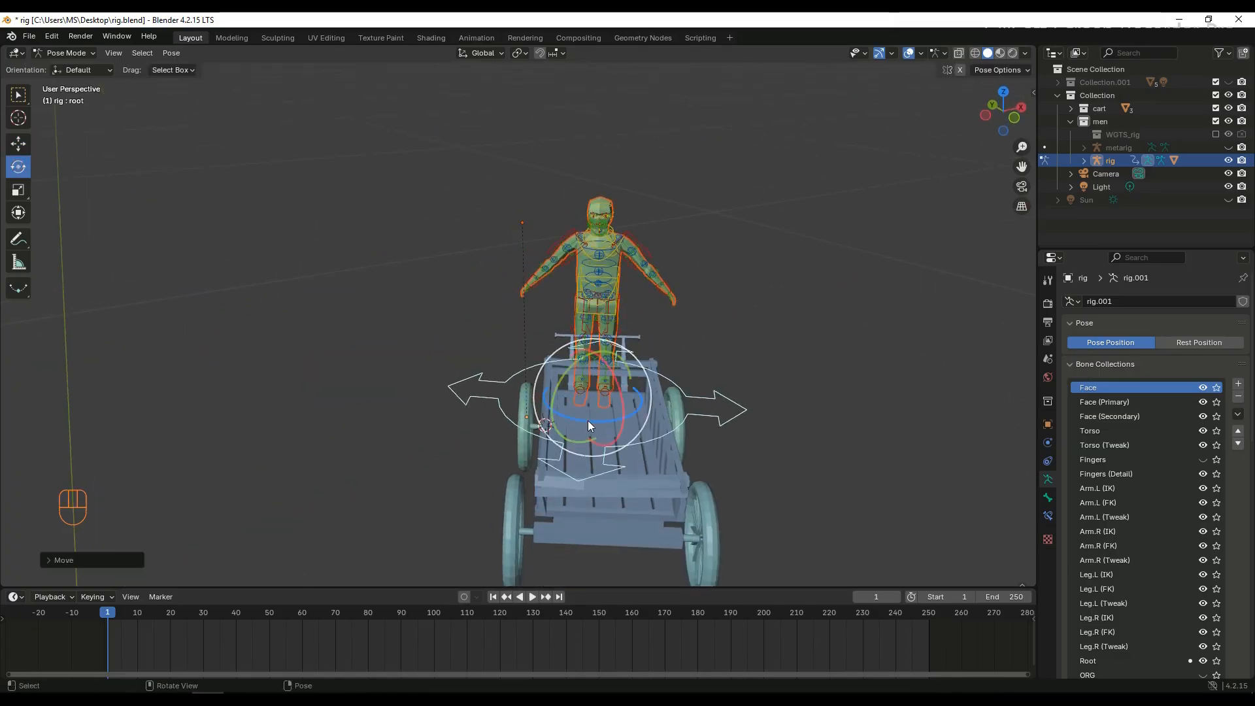
left_click_drag(587, 421, 595, 419)
middle_click_drag(673, 422, 584, 358)
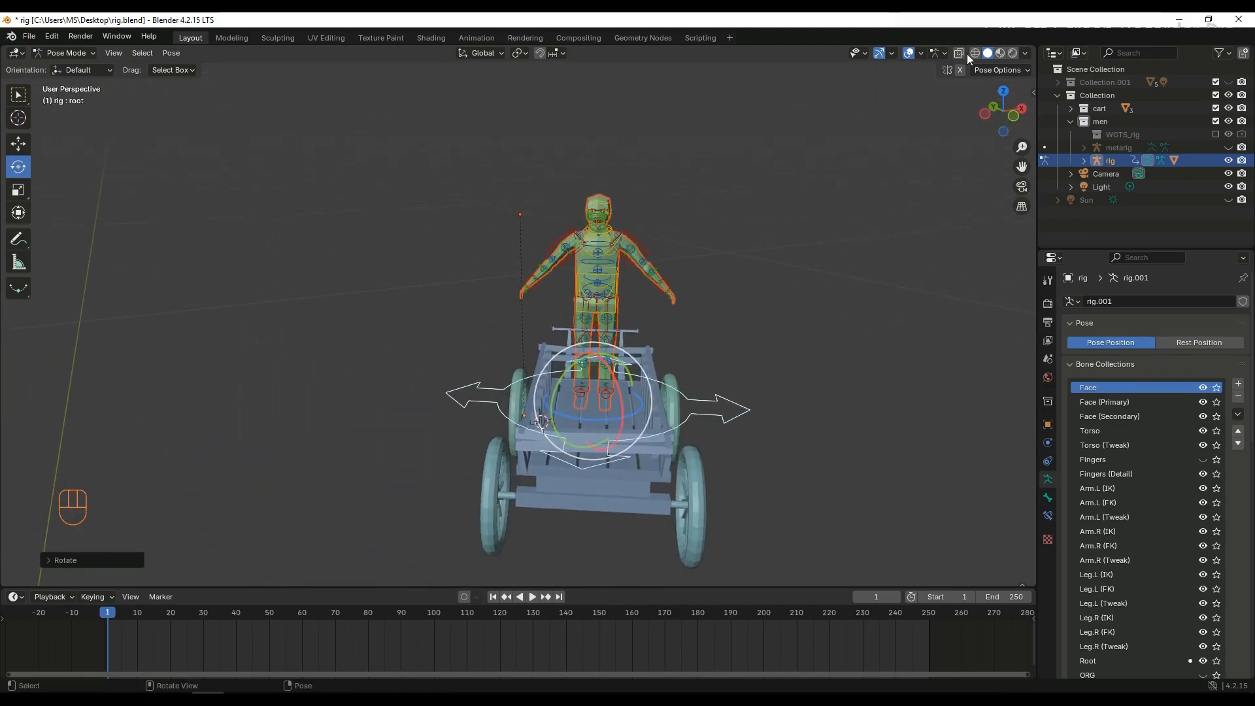
middle_click_drag(532, 196, 566, 340)
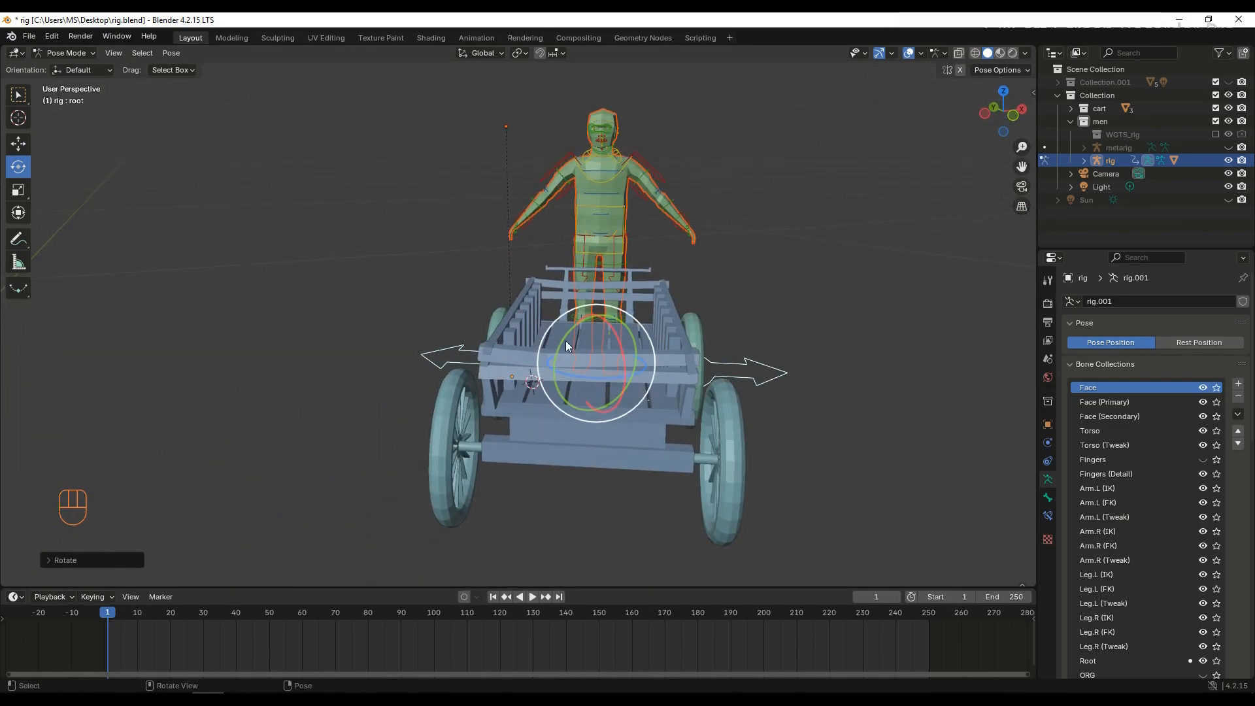
left_click_drag(579, 373, 582, 374)
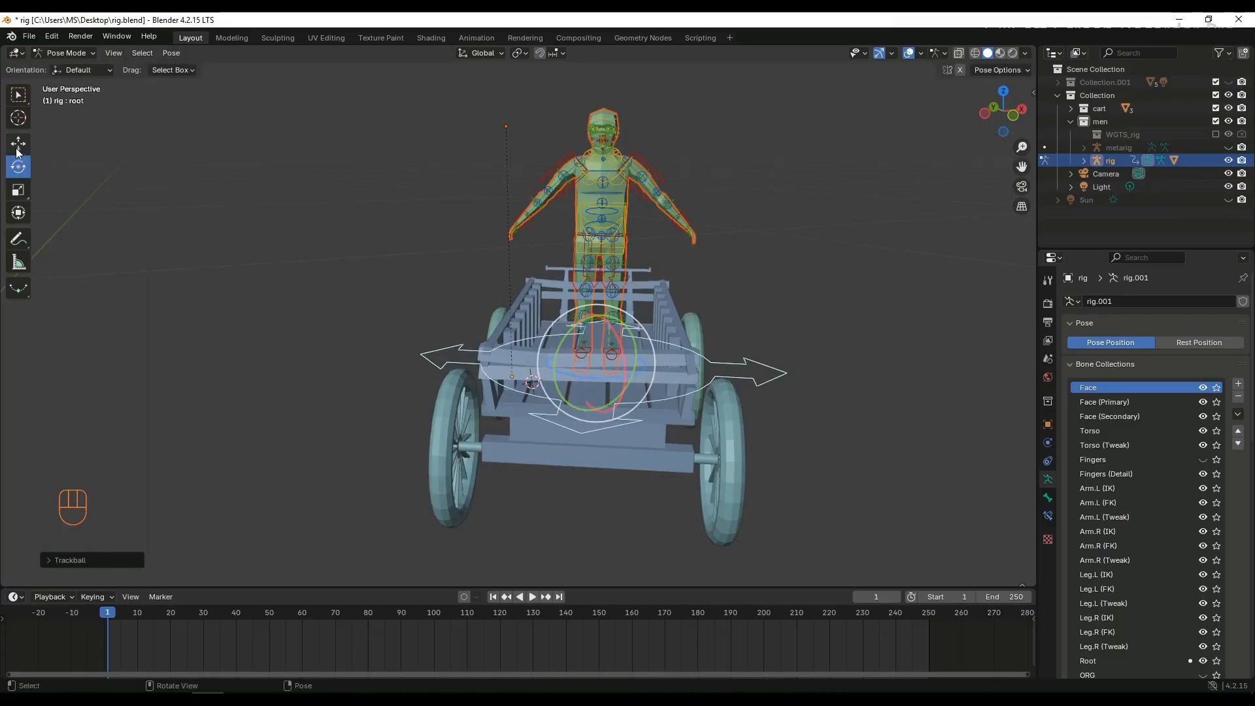
left_click(18, 145)
middle_click_drag(451, 294, 358, 328)
left_click(525, 239)
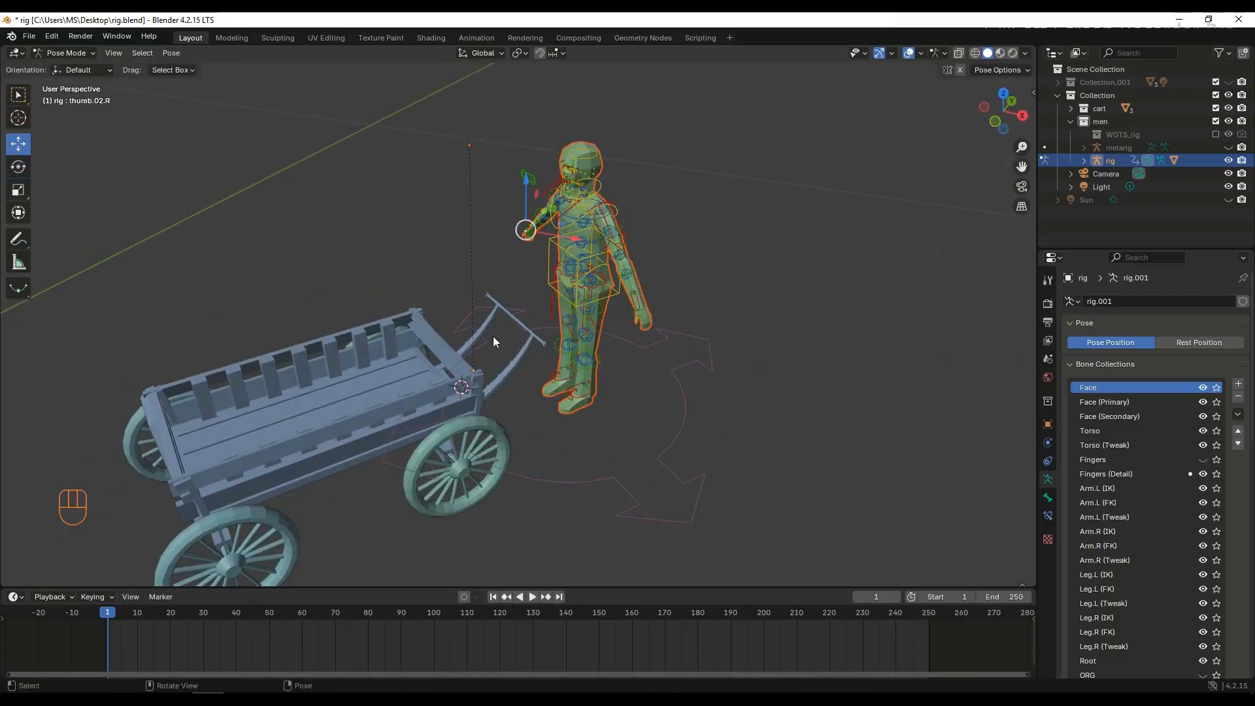
left_click(602, 481)
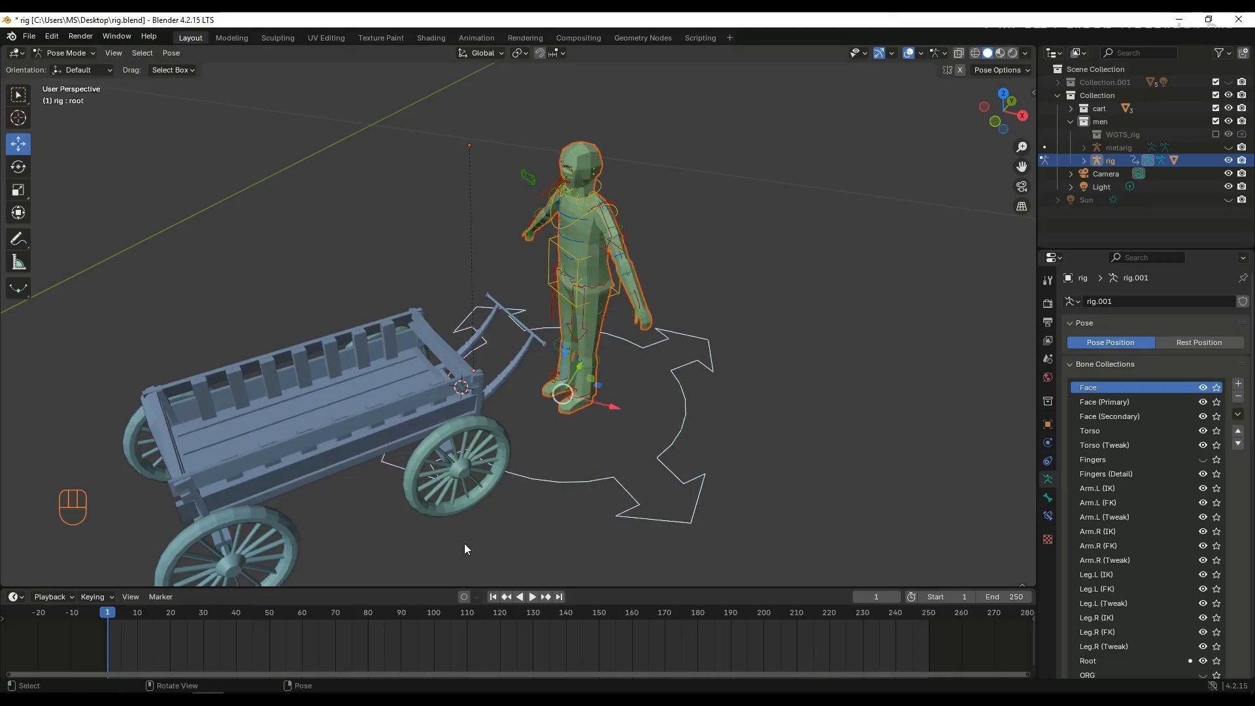
- Try moving the character's arm controls toward the cart handle, and undo each attempt
scroll(584, 308, "up", 1)
left_click(677, 314)
middle_click_drag(679, 312, 751, 285)
scroll(785, 262, "up", 2)
key("g")
middle_click_drag(806, 253, 600, 284)
left_click(747, 400)
key("ctrl+z")
left_click(778, 157)
key("g")
left_click(943, 347)
key("ctrl+z")
- Show the rig's item properties and bend the left forearm FK control with the left hand's IK-FK at 1.000
key("n")
key("g")
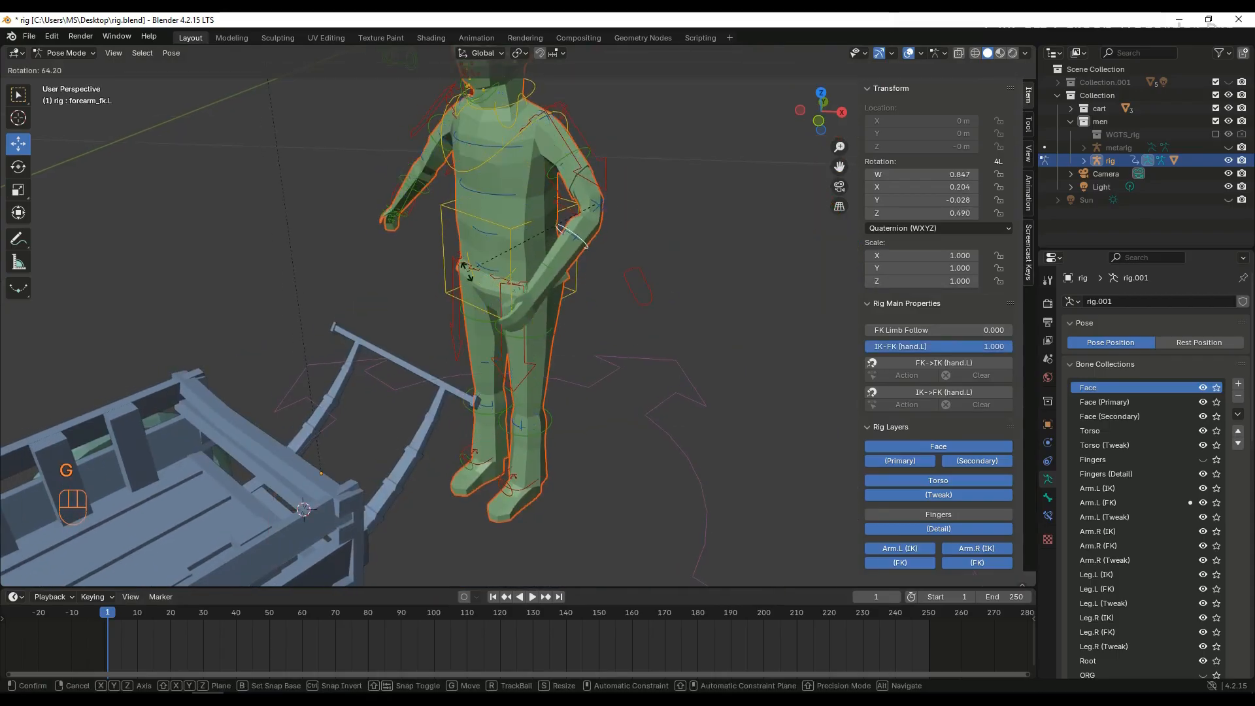
left_click(466, 267)
left_click_drag(879, 330, 1016, 330)
key("g")
left_click(412, 199)
middle_click_drag(410, 203, 445, 304)
key("ctrl+z")
key("ctrl+z")
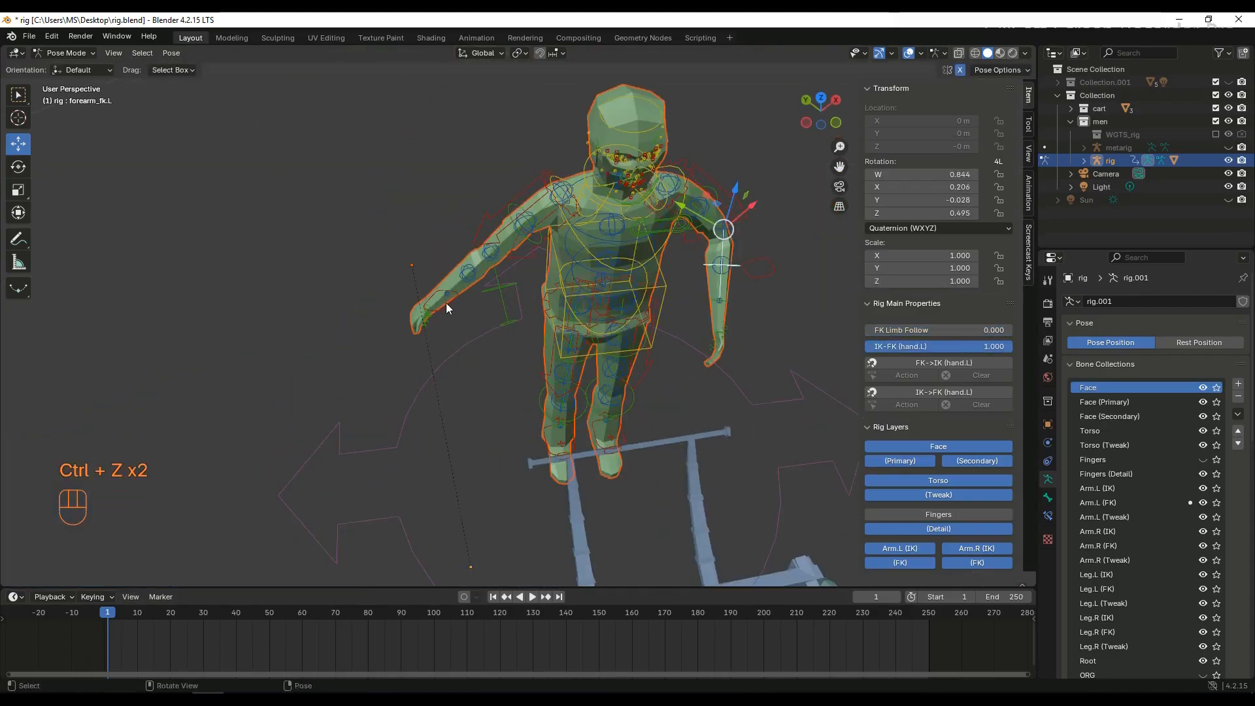
- Set the right hand's IK-FK to 1.000 and bend the right forearm FK control to match the left
left_click(478, 262)
middle_click_drag(478, 261, 508, 233)
left_click(480, 212)
key("g")
left_click_drag(879, 330, 937, 330)
left_click(731, 204)
middle_click_drag(724, 257, 675, 269)
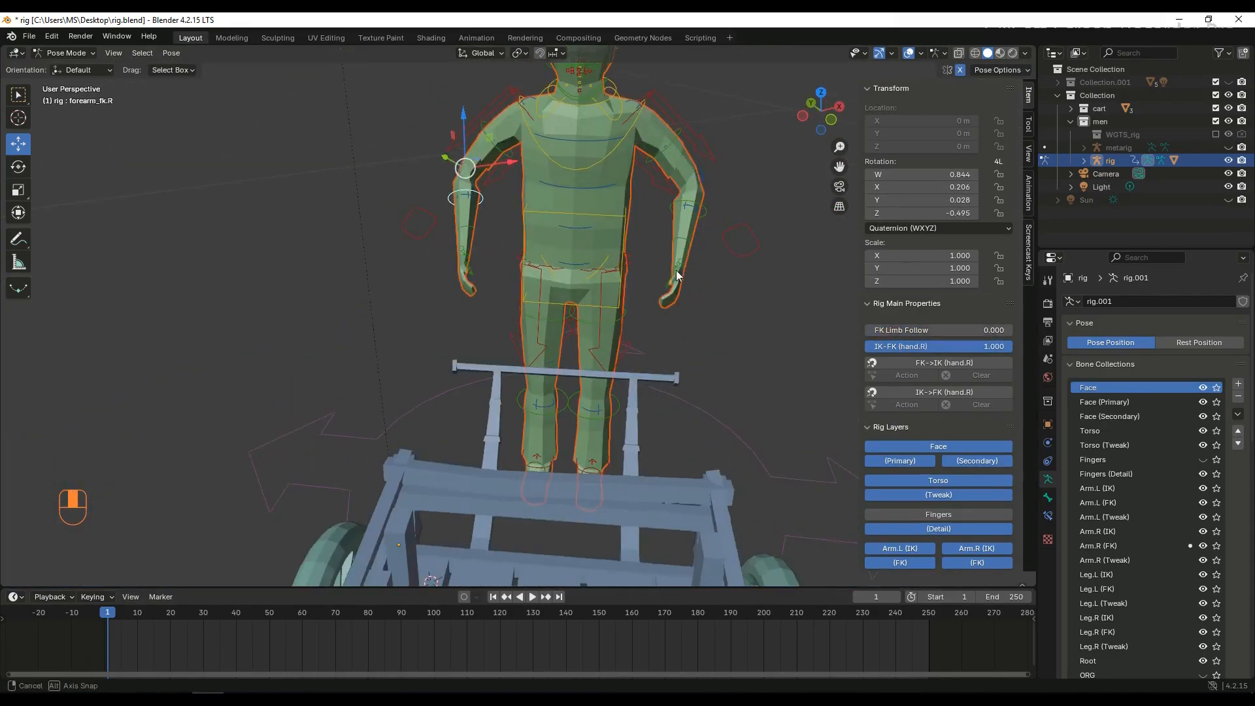
- Try rotating the right forearm FK control about the global Z axis, and undo it
key("ctrl+z")
left_click(18, 167)
left_click_drag(451, 183, 463, 222)
scroll(463, 222, "down", 3)
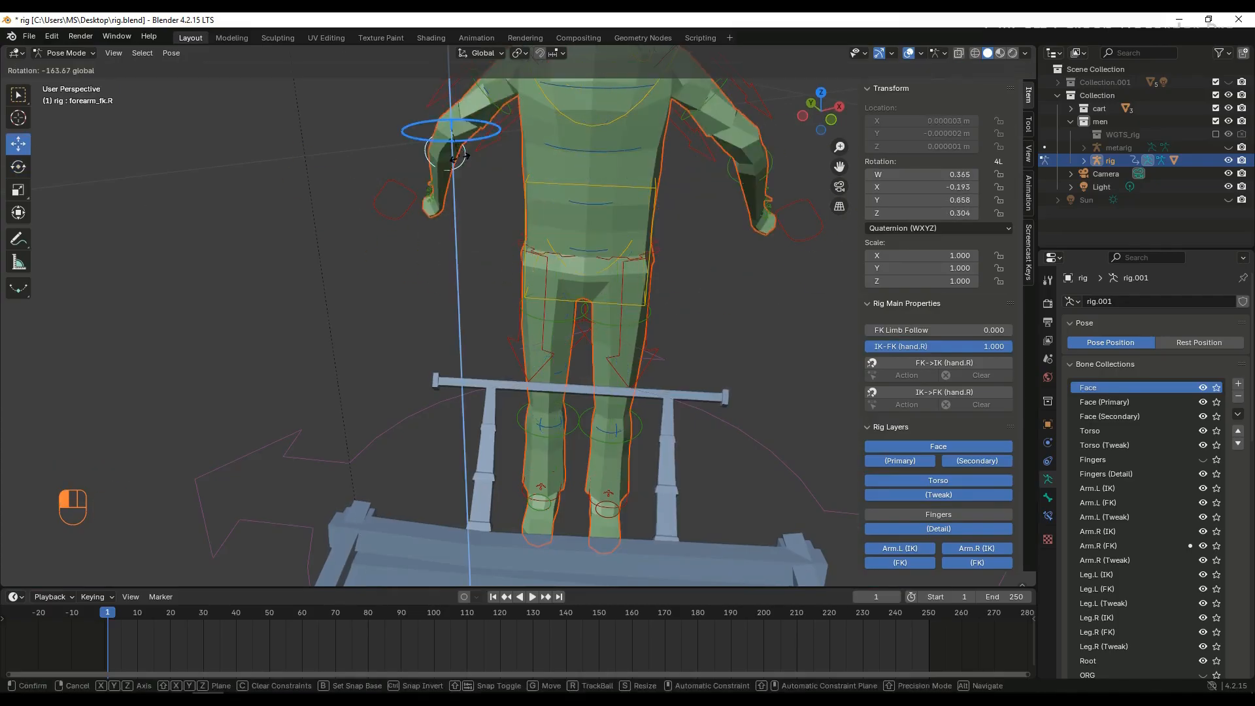
key("ctrl+z")
- Try moving and rotating the forearm tweak controls, and undo back to the IK-driven arms
middle_click_drag(463, 222, 610, 268)
left_click(609, 268)
key("g")
left_click(647, 298)
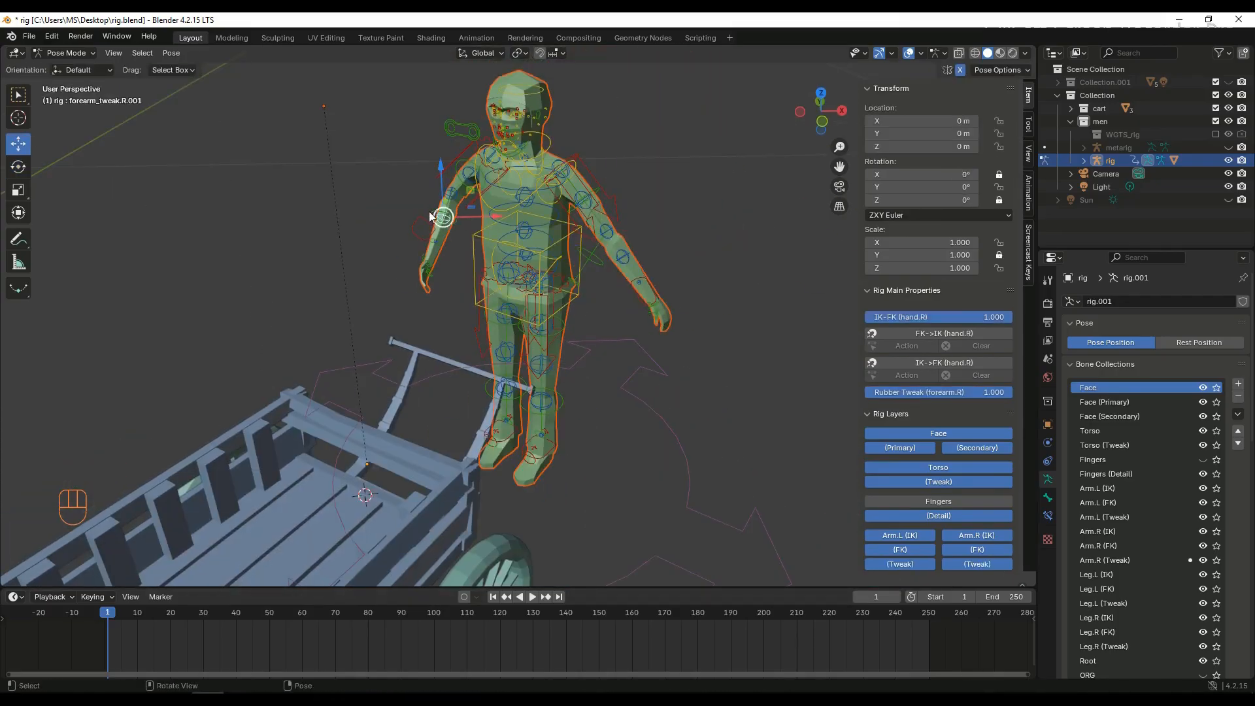
key("r")
key("r")
left_click(681, 300)
key("ctrl+z")
key("ctrl+z")
key("ctrl+z")
key("ctrl+z")
key("ctrl+z")
key("ctrl+z")
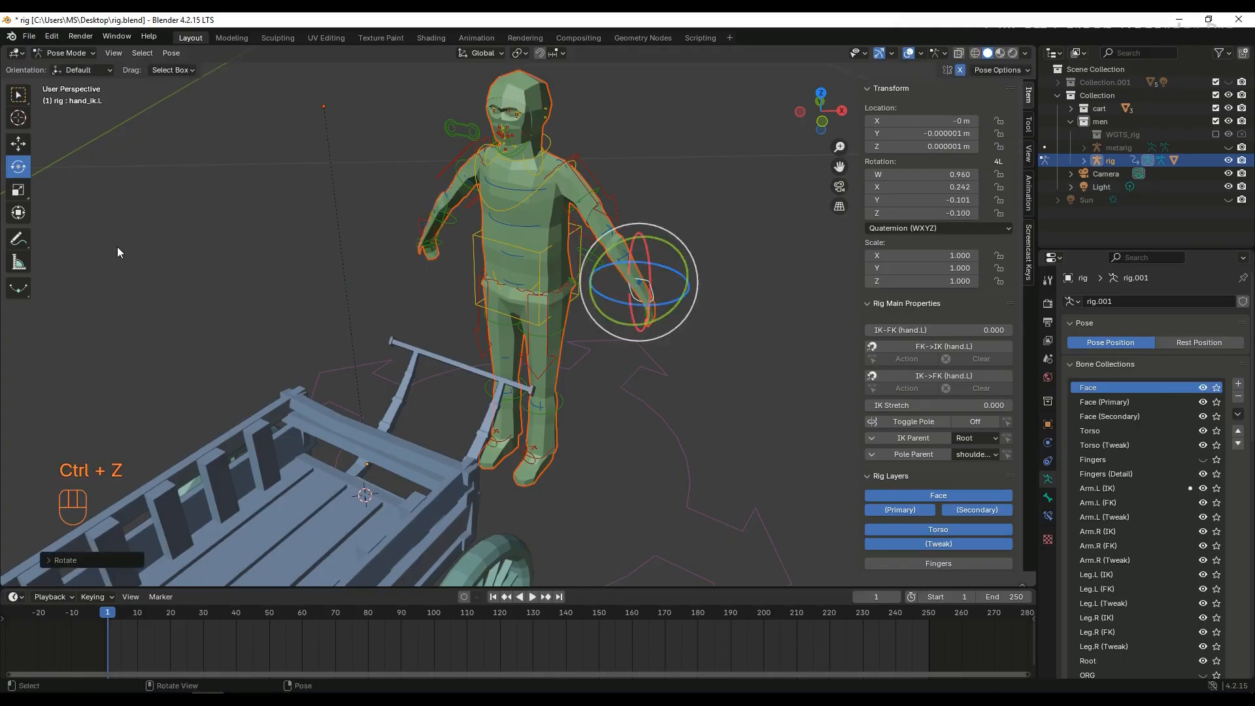
- Move the left hand IK control inward toward the front of the body, above the cart handle
scroll(647, 328, "up", 2)
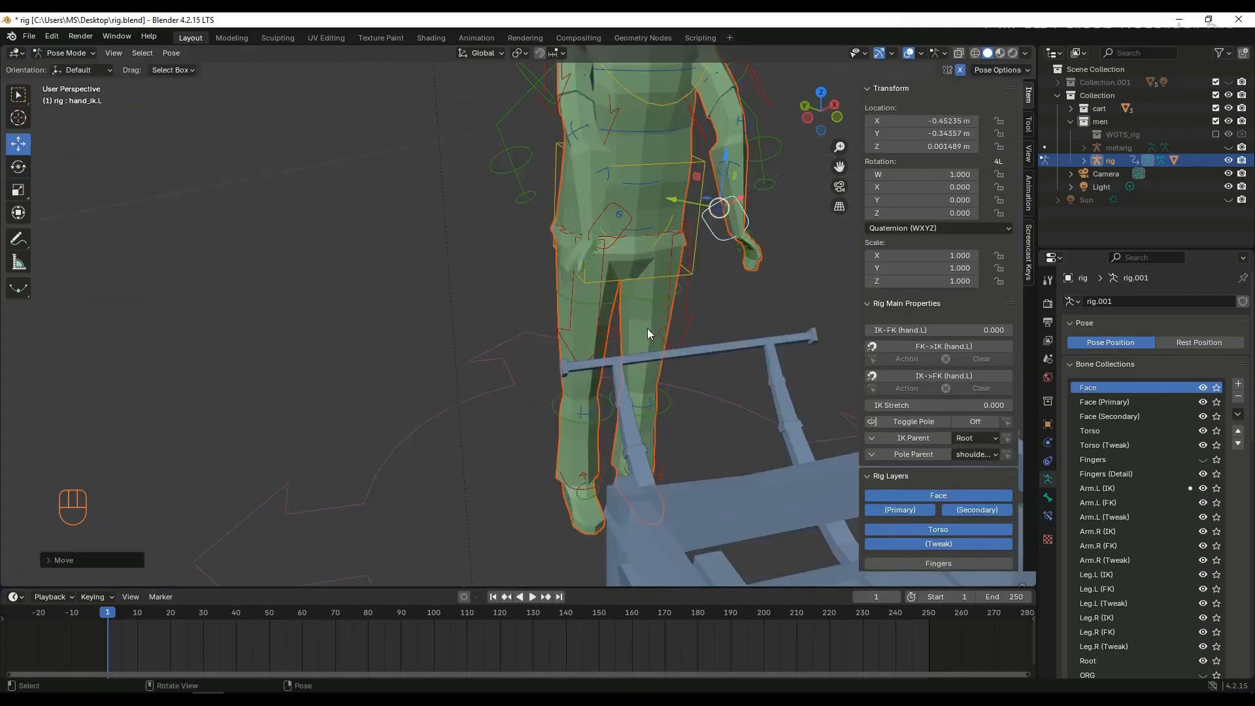
middle_click_drag(647, 328, 529, 287)
scroll(627, 371, "down", 3)
left_click(624, 392)
key("g")
right_click(601, 435)
- Rotate the hand IK control to orient the hand for gripping the cart handle
left_click(379, 332)
key("shift+space")
key("r")
left_click_drag(523, 313, 529, 286)
middle_click_drag(529, 286, 575, 392)
left_click(642, 344)
left_click(660, 428)
key("ctrl+z")
- Lower the hands onto the cart handle, with the left hand IK control at about X -0.38, Y -0.29, Z -0.48 m
key("shift+space")
key("g")
left_click_drag(575, 392, 529, 421)
middle_click_drag(529, 421, 183, 563)
left_click(516, 333)
left_click(571, 380)
left_click(521, 407)
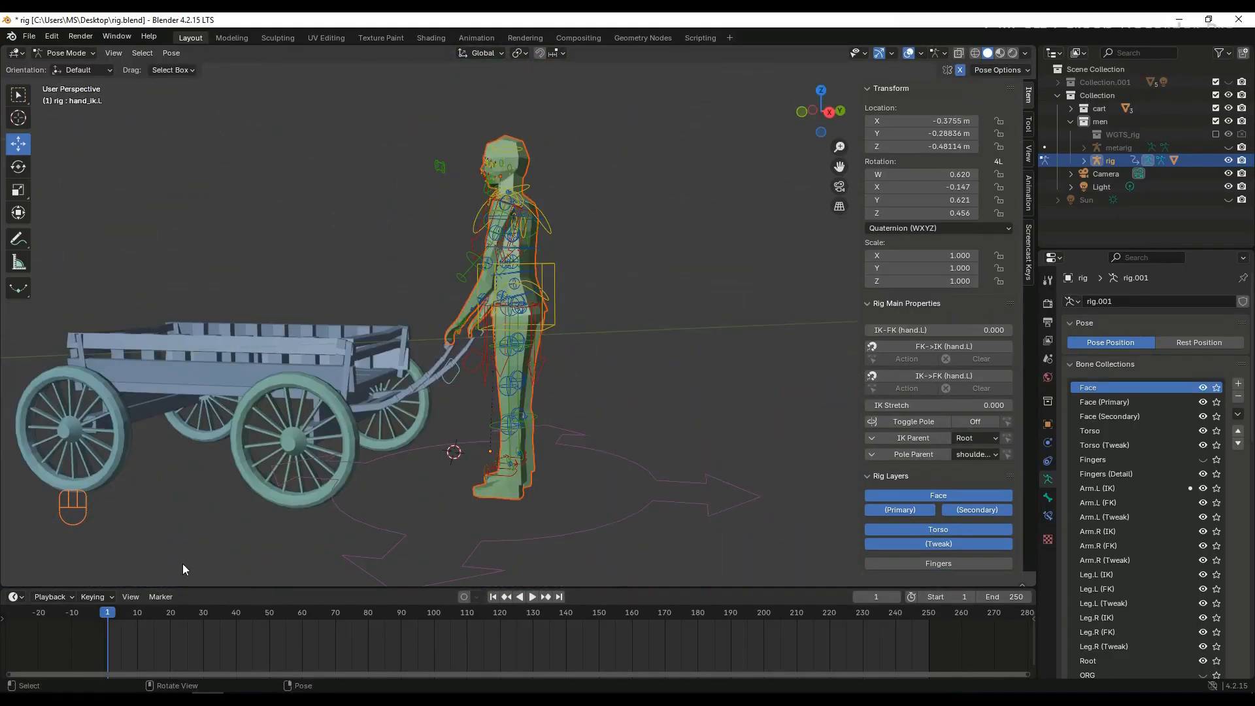
- Keyframe the left hand IK control's location, rotation and scale at frame 1
scroll(182, 563, "up", 3)
right_click(157, 562)
left_click(150, 546)
key("i")
left_click(86, 629)
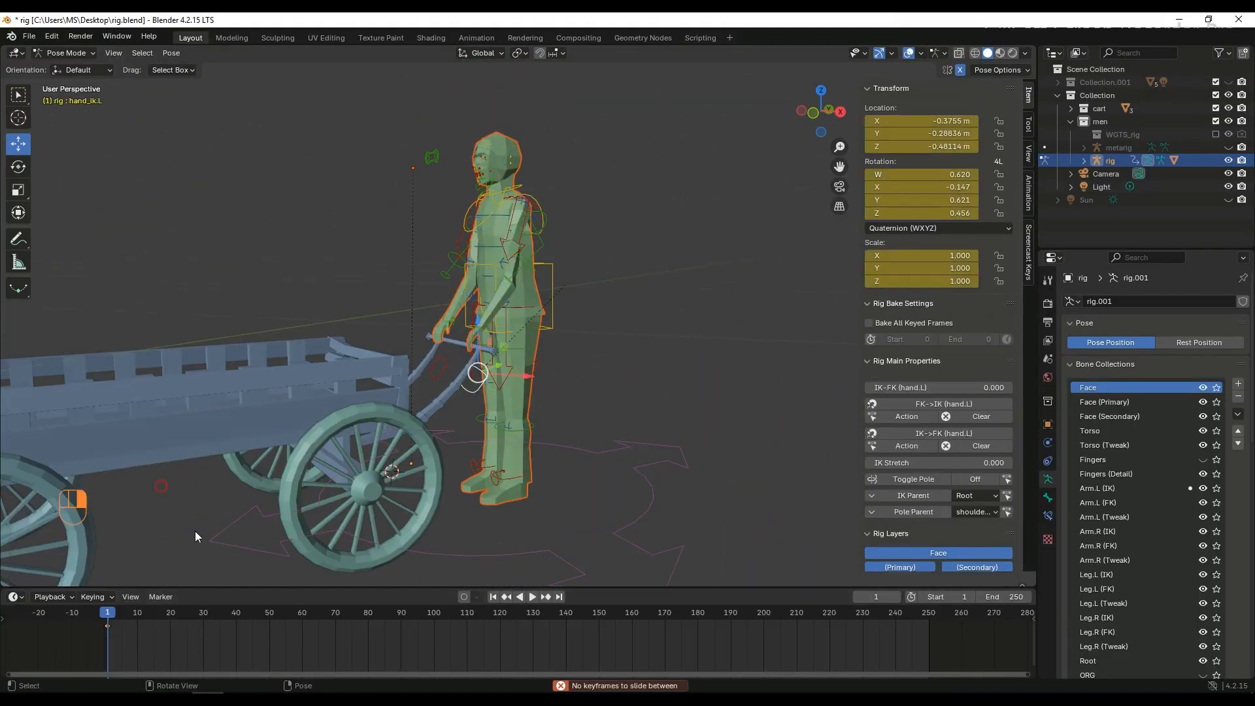
- Select the left foot IK control and keyframe its location at frame 1
left_click_drag(116, 619, 105, 618)
middle_click_drag(104, 618, 382, 363)
left_click(469, 387)
key("space")
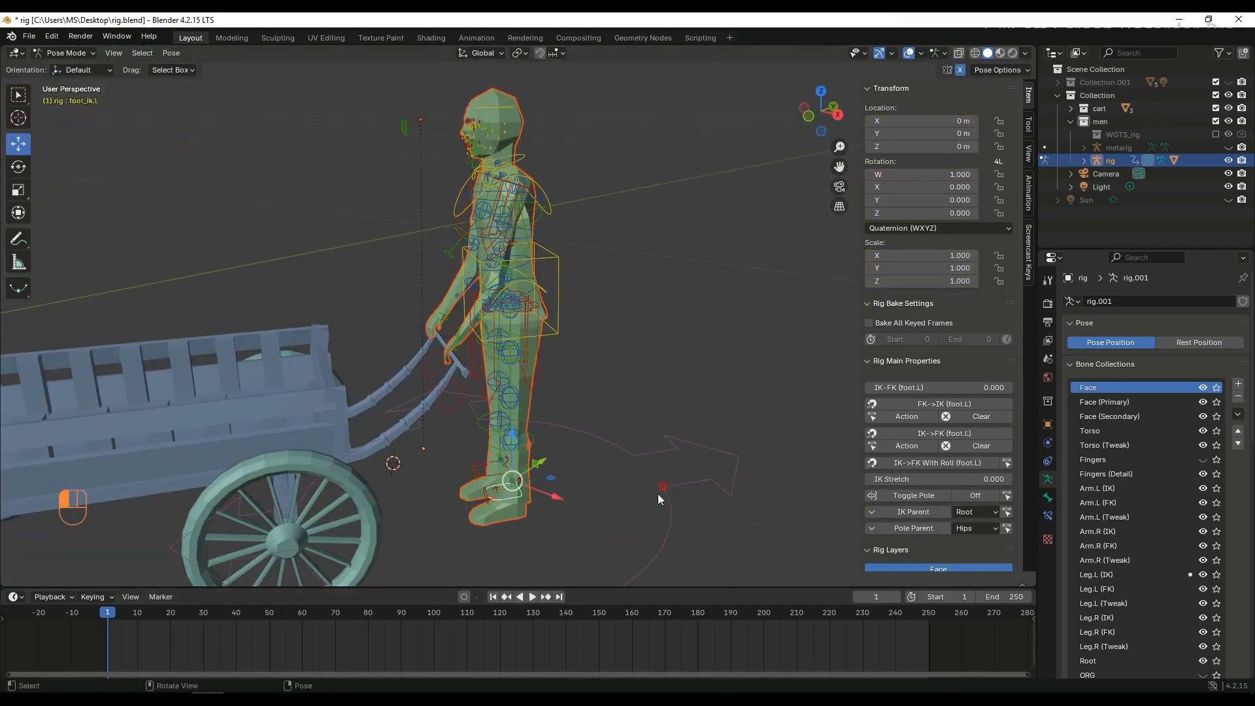
key("Escape")
left_click(513, 465)
right_click(172, 278)
left_click(171, 278)
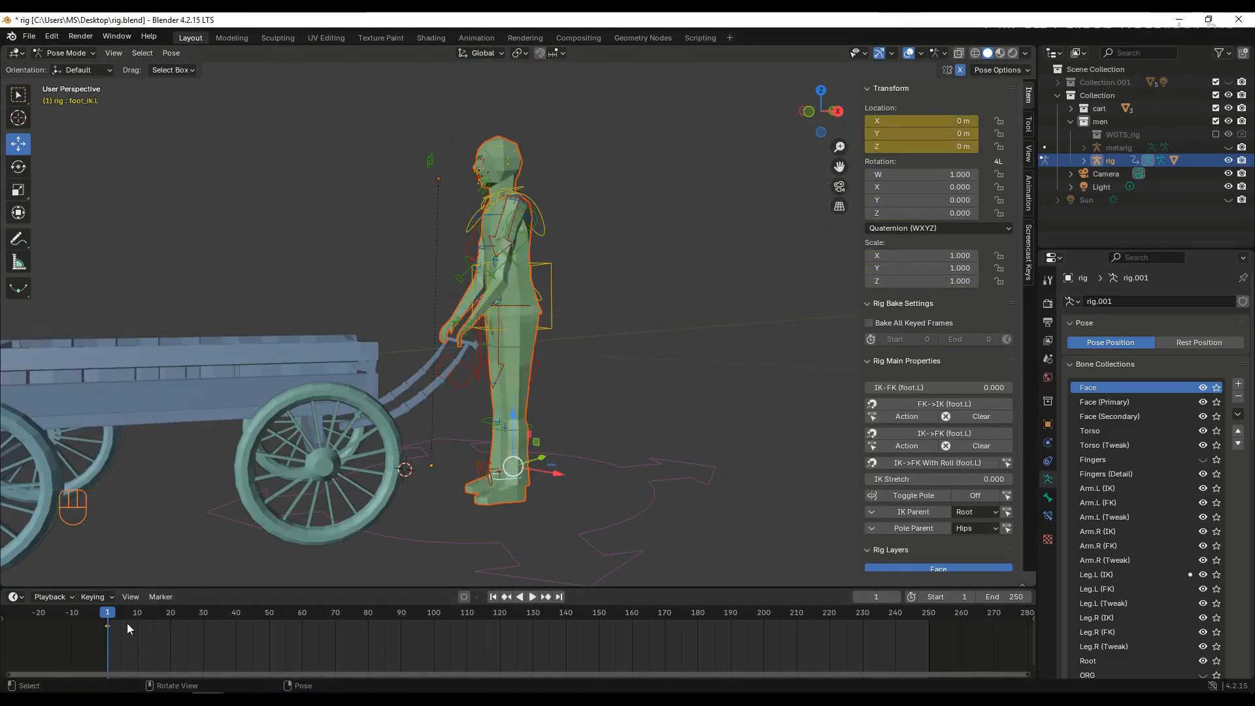
- Go to frame 10 and try lifting the left foot forward, cancelling the attempt
key("space")
left_click_drag(172, 616, 139, 617)
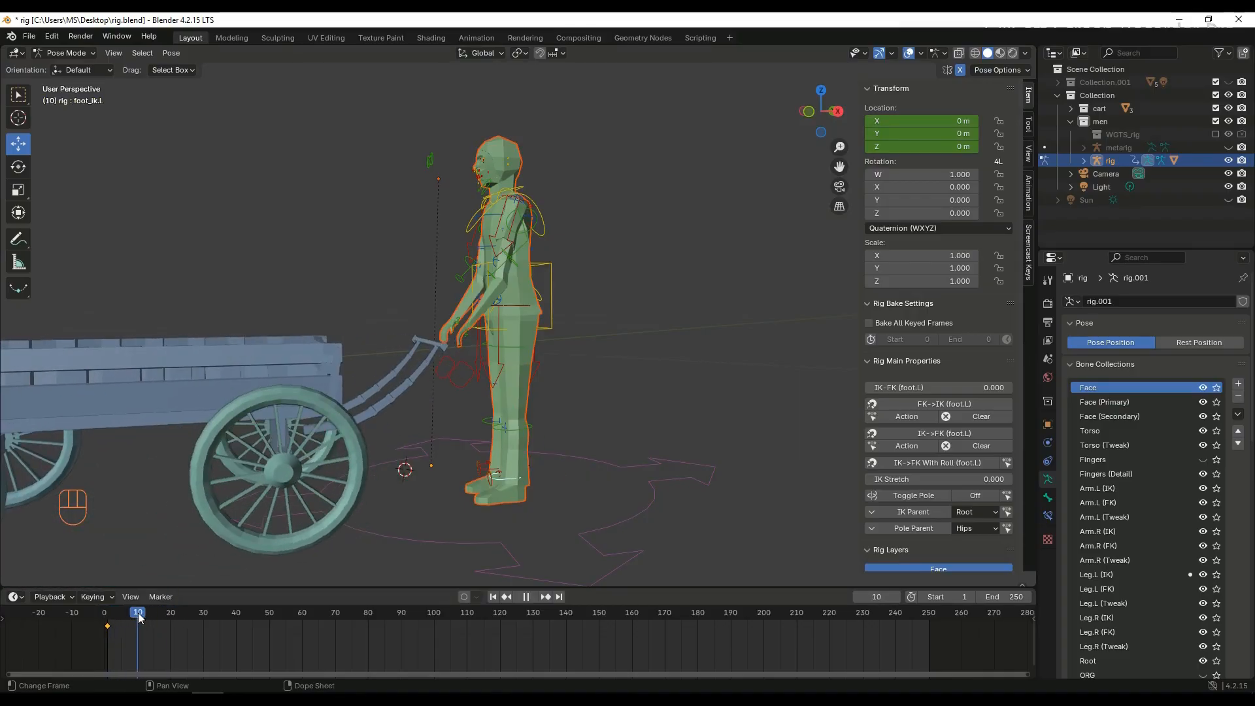
scroll(440, 434, "up", 3)
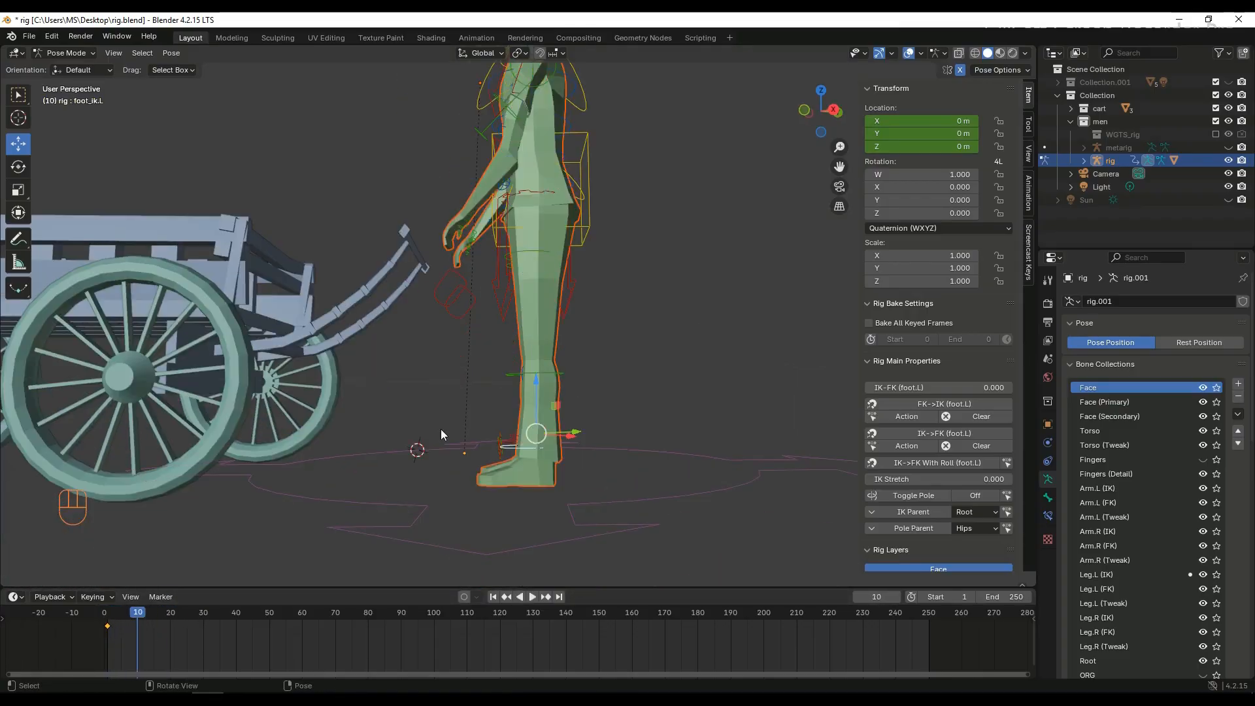
key("g")
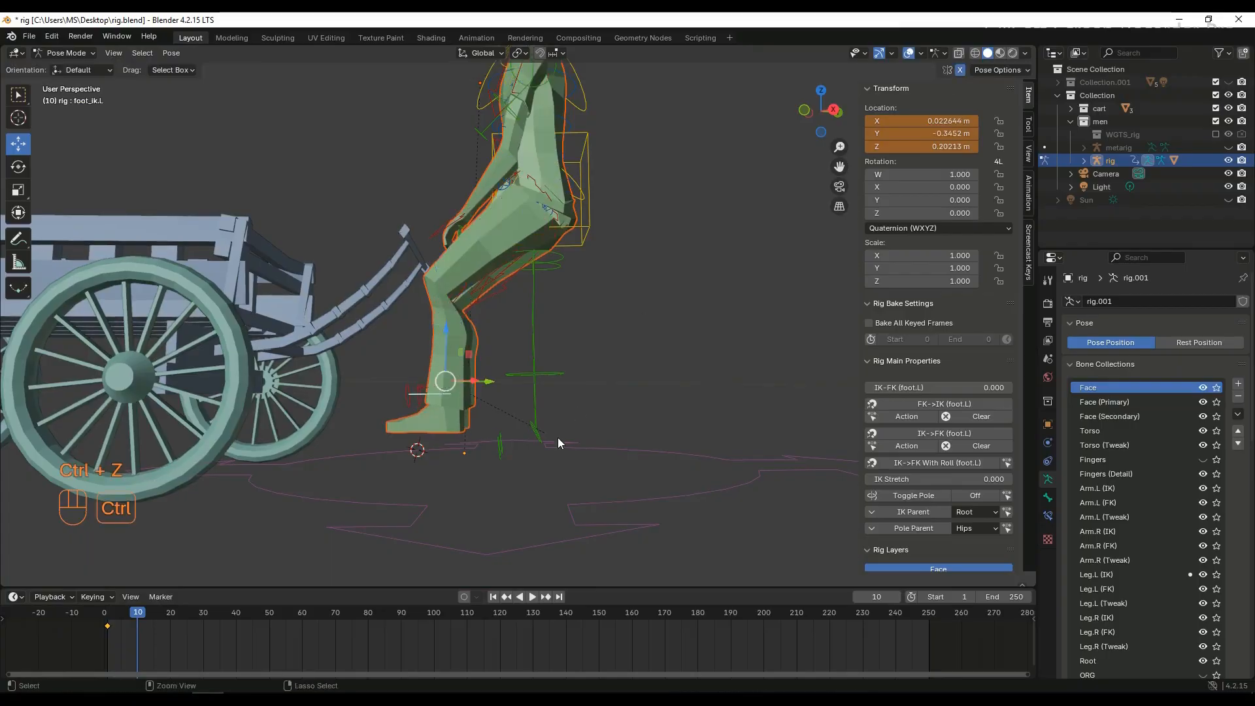
right_click(559, 437)
middle_click_drag(558, 438, 569, 415)
- Raise the left foot and move it forward into a step, and keyframe it at frame 10
key("g")
left_click(569, 414)
left_click(529, 392)
left_click_drag(496, 366, 457, 340)
middle_click_drag(458, 340, 454, 409)
key("ctrl+z")
key("ctrl+z")
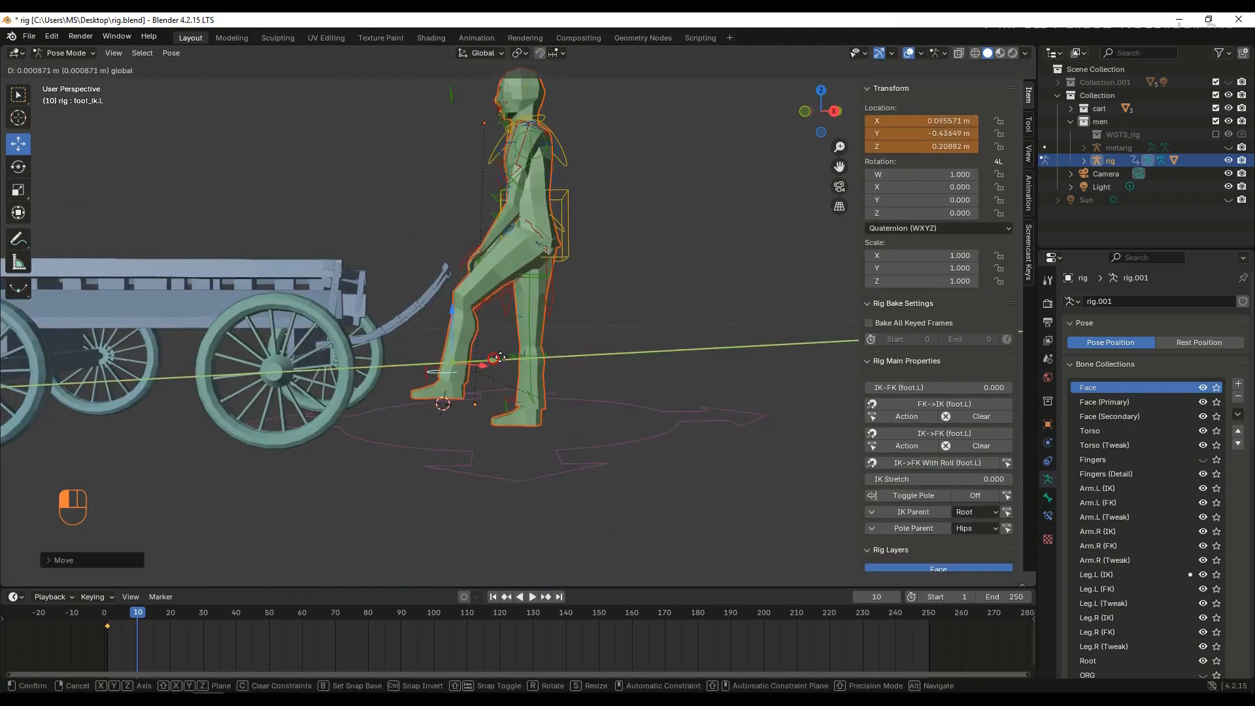
key("i")
- Duplicate a left foot keyframe to frame 20 and play back the stepping motion
key("Right")
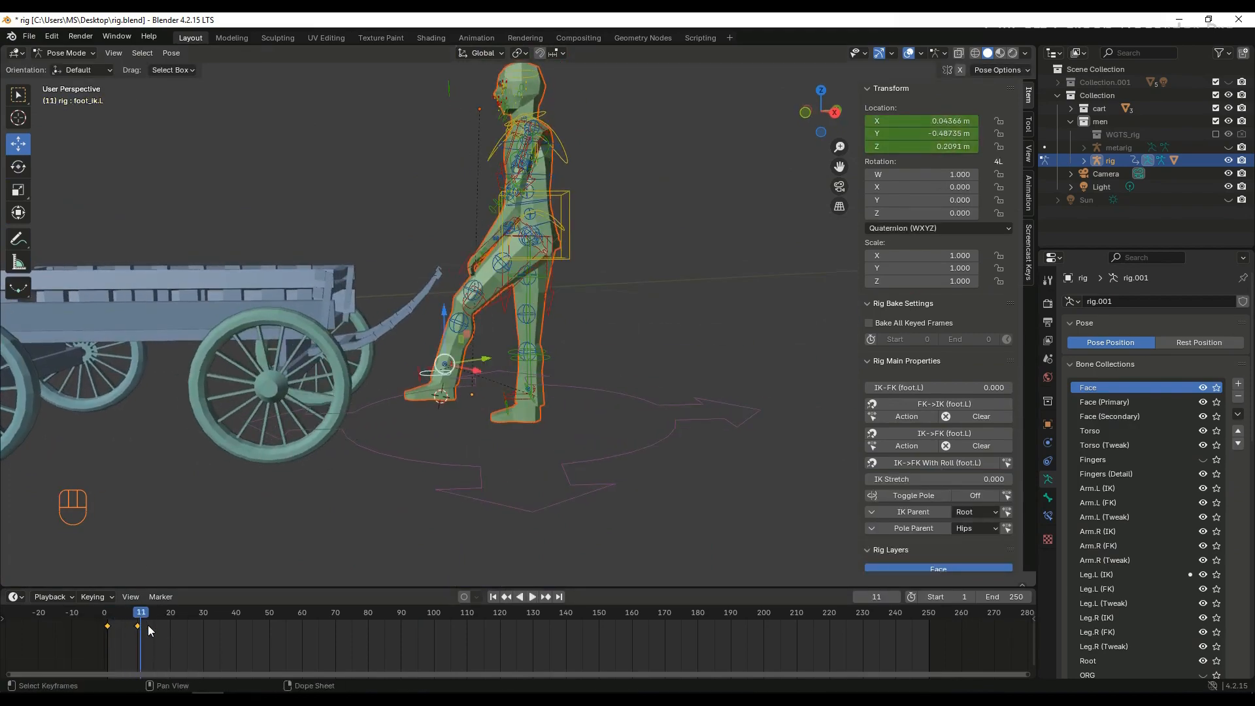
key("shift+d")
left_click(176, 637)
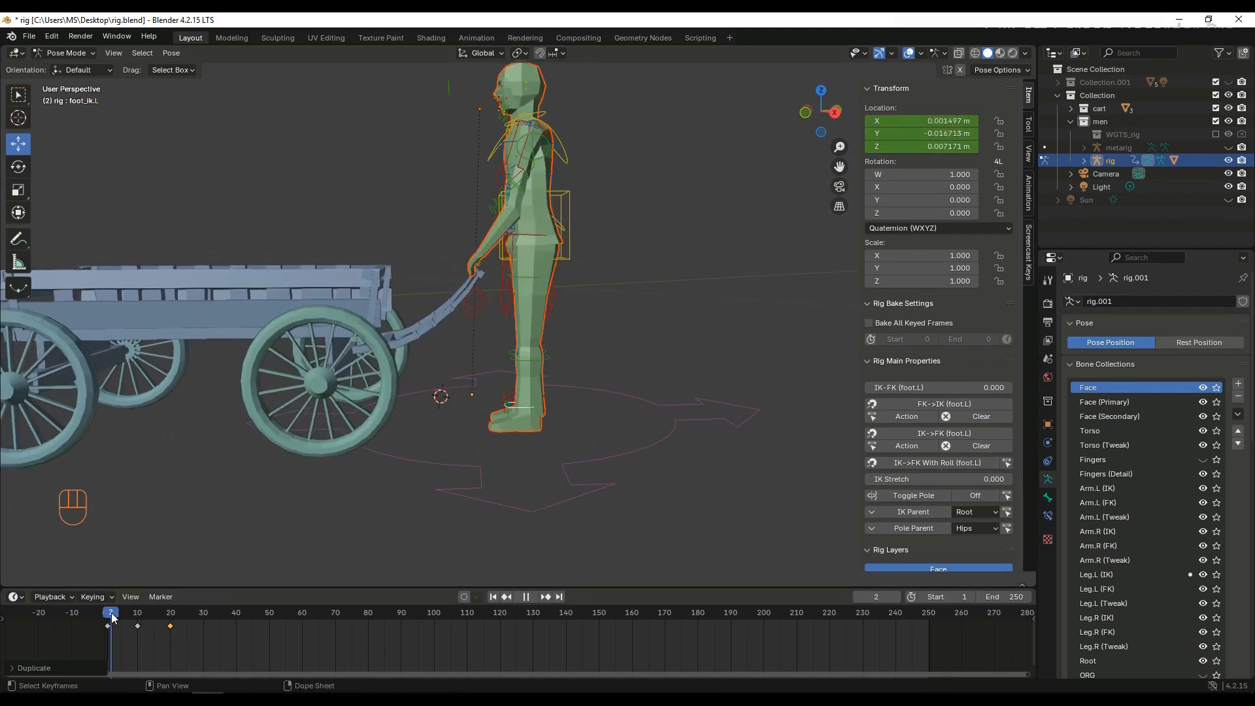
key("space")
key("space")
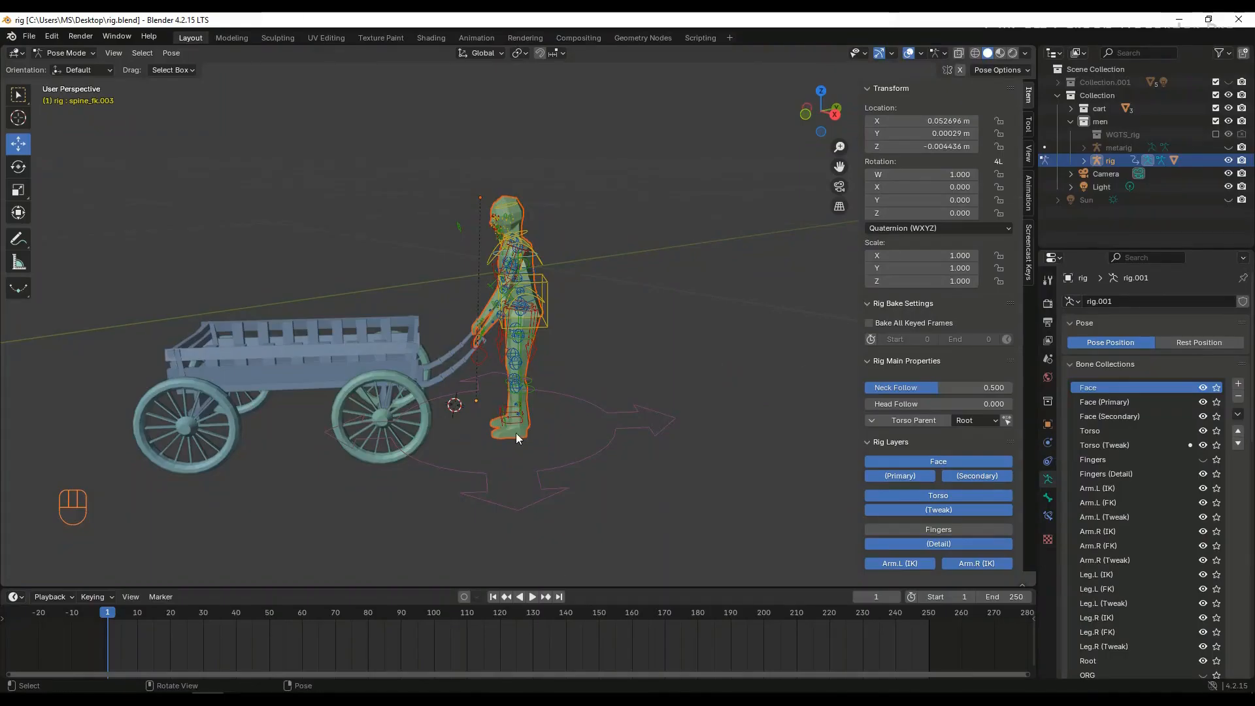
- Move the left foot IK control about 0.22 m forward at frame 1
left_click(511, 442)
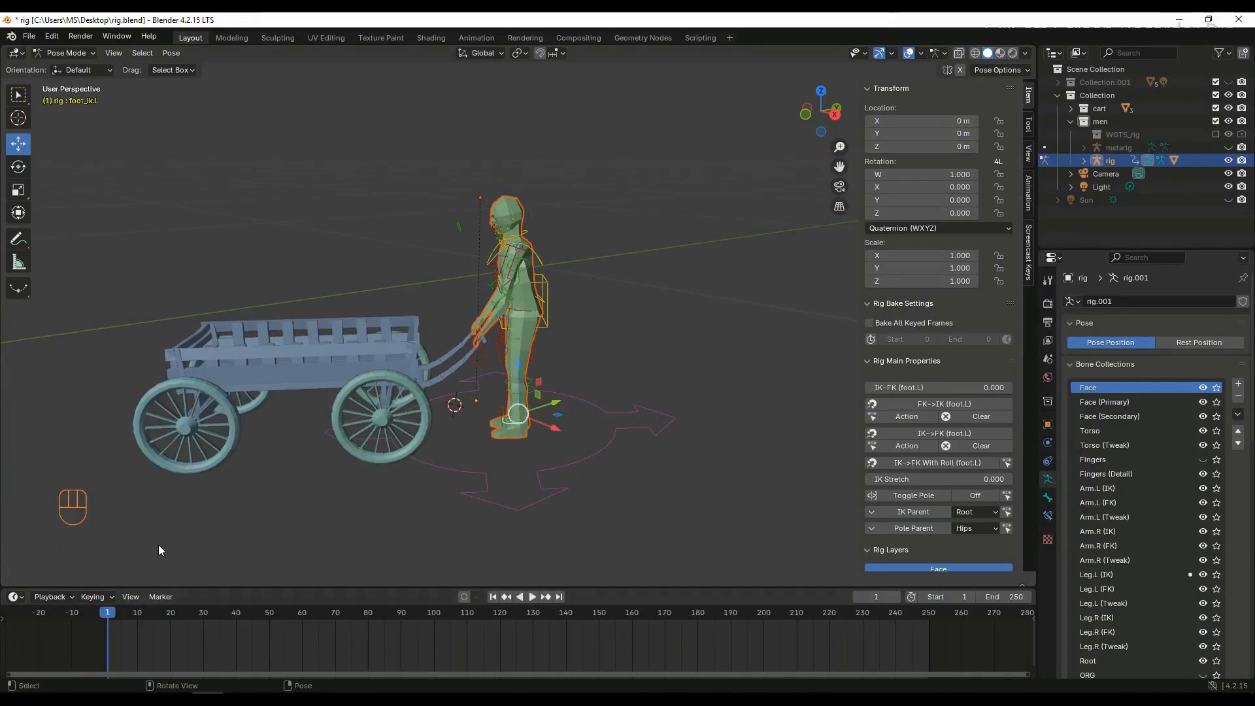
scroll(541, 470, "up", 2)
key("g")
left_click(461, 481)
middle_click_drag(461, 481, 60, 214)
- Rotate the left foot IK control to tilt the toes up and turn the foot slightly for a heel strike
left_click(18, 167)
left_click_drag(483, 425, 497, 458)
middle_click_drag(497, 457, 366, 451)
middle_click_drag(579, 498, 587, 506)
left_click_drag(579, 509, 563, 514)
middle_click_drag(602, 523, 545, 517)
left_click_drag(539, 512, 531, 515)
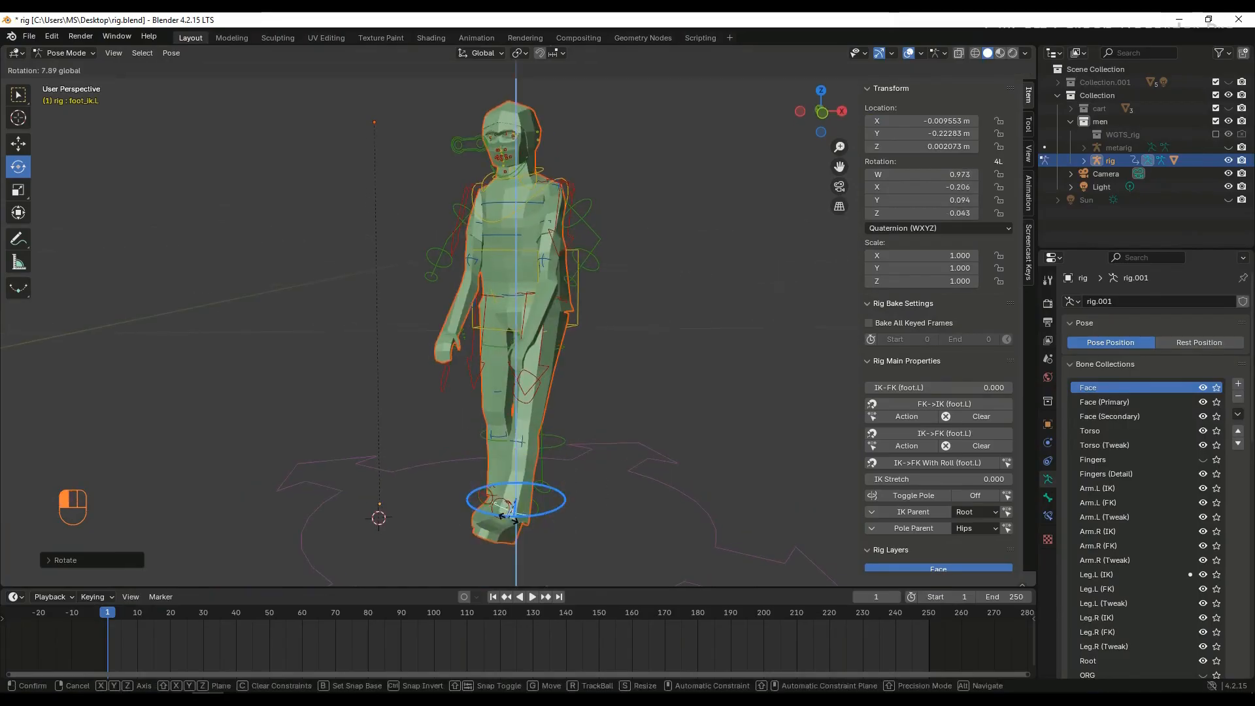
- Rotate the left toe control to adjust the angle of the front foot's toes
middle_click_drag(582, 557, 431, 510)
left_click(513, 399)
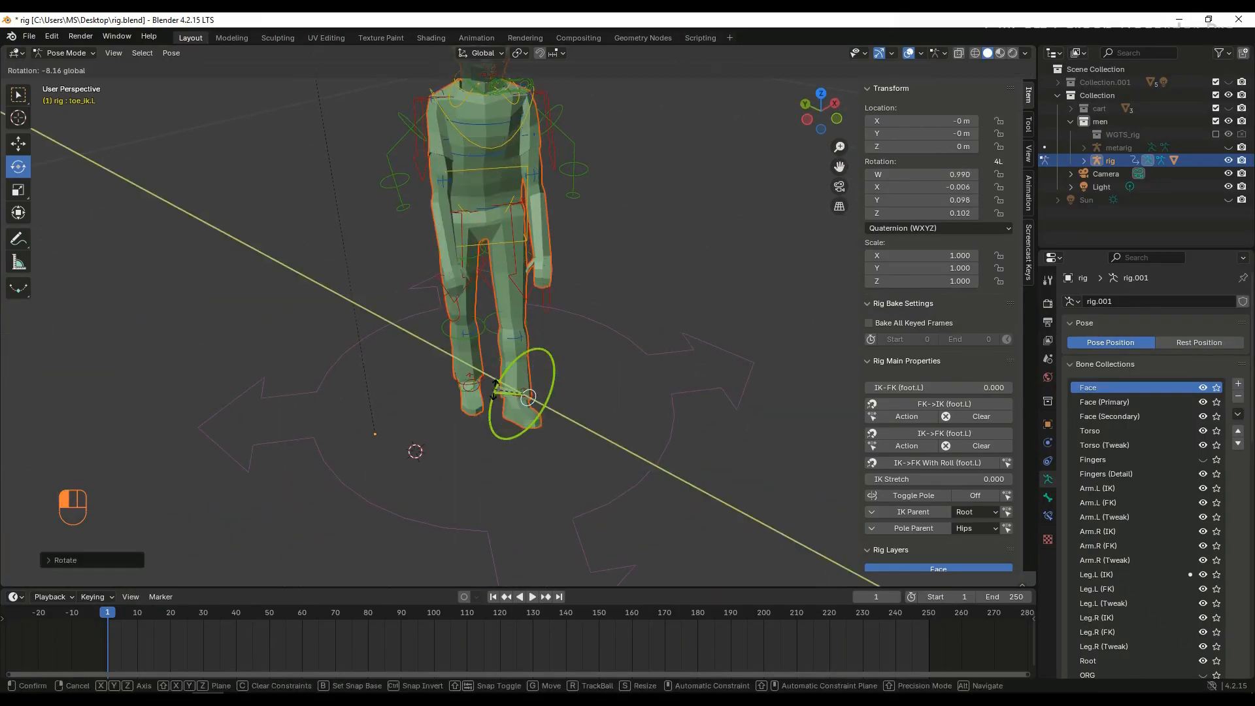
middle_click_drag(512, 399, 556, 490)
left_click_drag(541, 420, 512, 442)
left_click(523, 386)
middle_click_drag(512, 442, 305, 500)
- Lower the torso slightly and move the right foot IK control about 0.26 m back
left_click(571, 213)
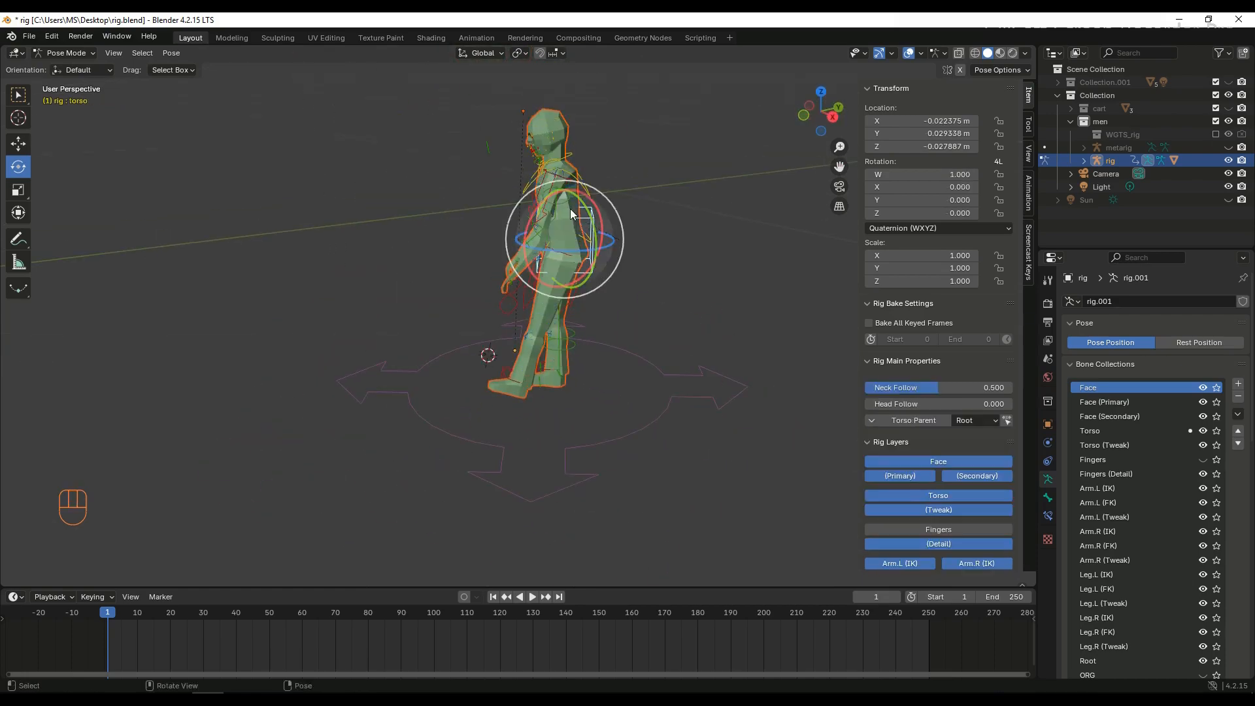
left_click_drag(566, 188, 566, 194)
left_click(562, 377)
left_click_drag(598, 357, 629, 353)
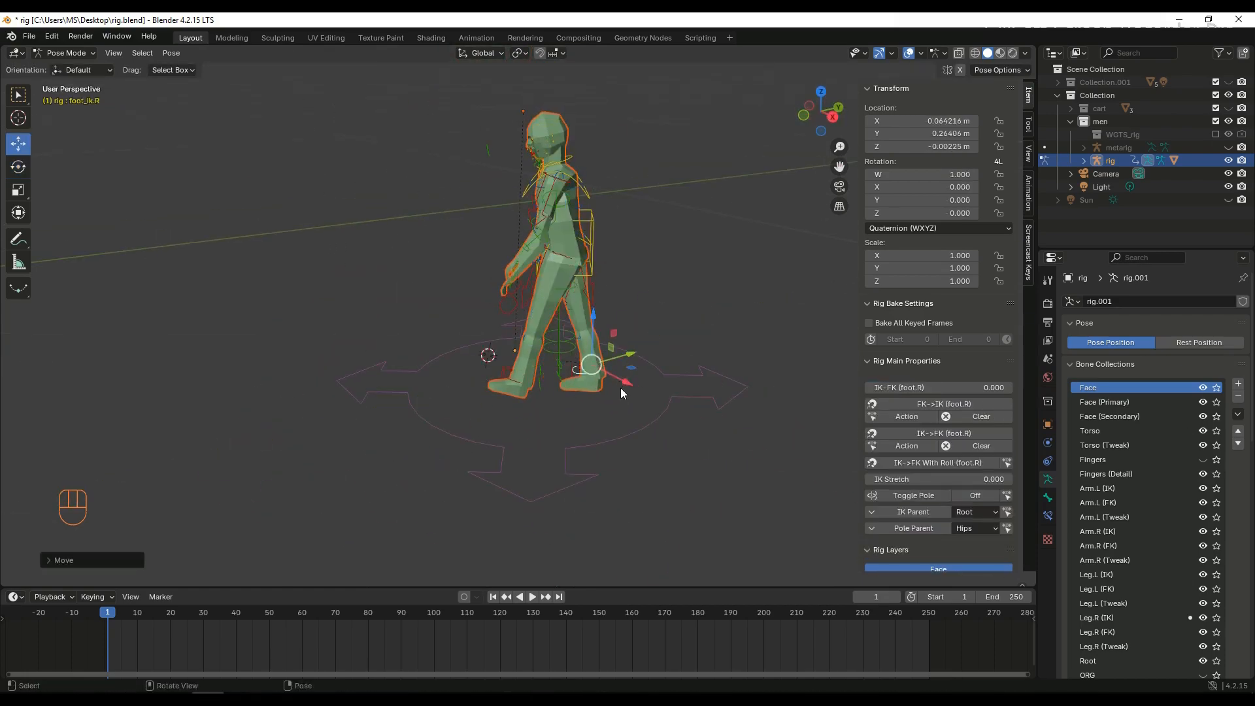
- Nudge the right foot IK control and rotate it to lift the heel of the back foot
middle_click_drag(621, 387, 347, 377)
middle_click_drag(492, 434, 333, 448)
left_click_drag(519, 346, 509, 348)
middle_click_drag(570, 435, 376, 434)
left_click(18, 167)
left_click_drag(555, 384, 570, 394)
key("ctrl+z")
middle_click_drag(575, 409, 510, 425)
left_click_drag(583, 407, 591, 413)
left_click_drag(615, 413, 587, 414)
- Rotate the back foot's toe control to bend the toes toward the ground
middle_click_drag(583, 426, 466, 456)
scroll(444, 451, "up", 4)
left_click(397, 423)
left_click_drag(434, 418, 420, 448)
scroll(425, 457, "down", 3)
middle_click_drag(439, 465, 341, 480)
scroll(484, 425, "down", 3)
middle_click_drag(503, 413, 543, 419)
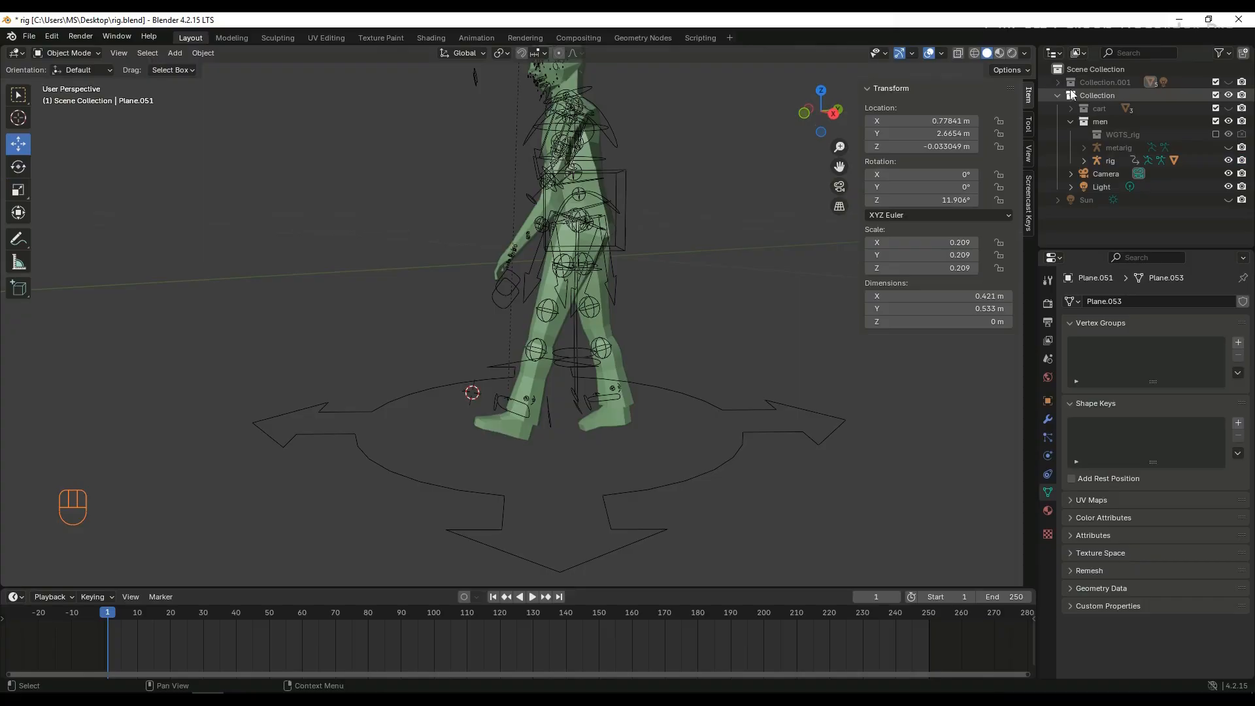
- Show the ground in Collection.001 and raise the root control to about 0.08 m in Z so the feet stand on it
left_click(1228, 82)
scroll(562, 313, "down", 2)
left_click(555, 261)
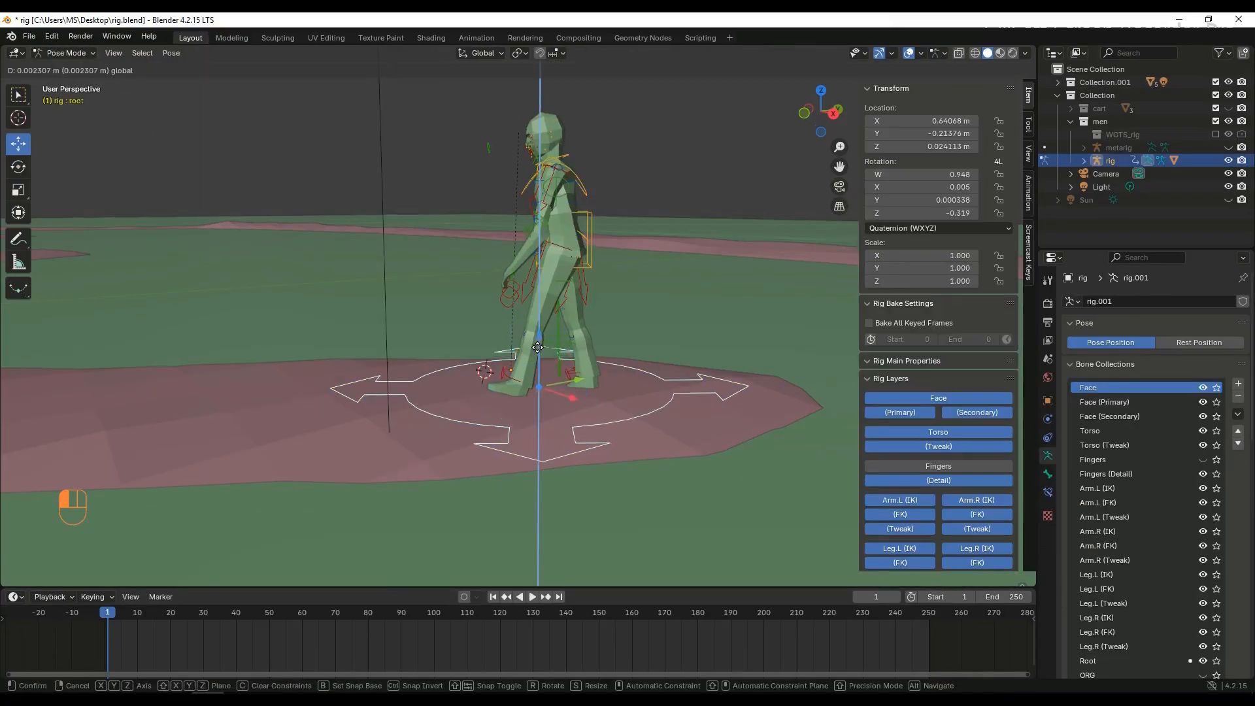
scroll(523, 327, "up", 5)
left_click_drag(481, 376, 467, 363)
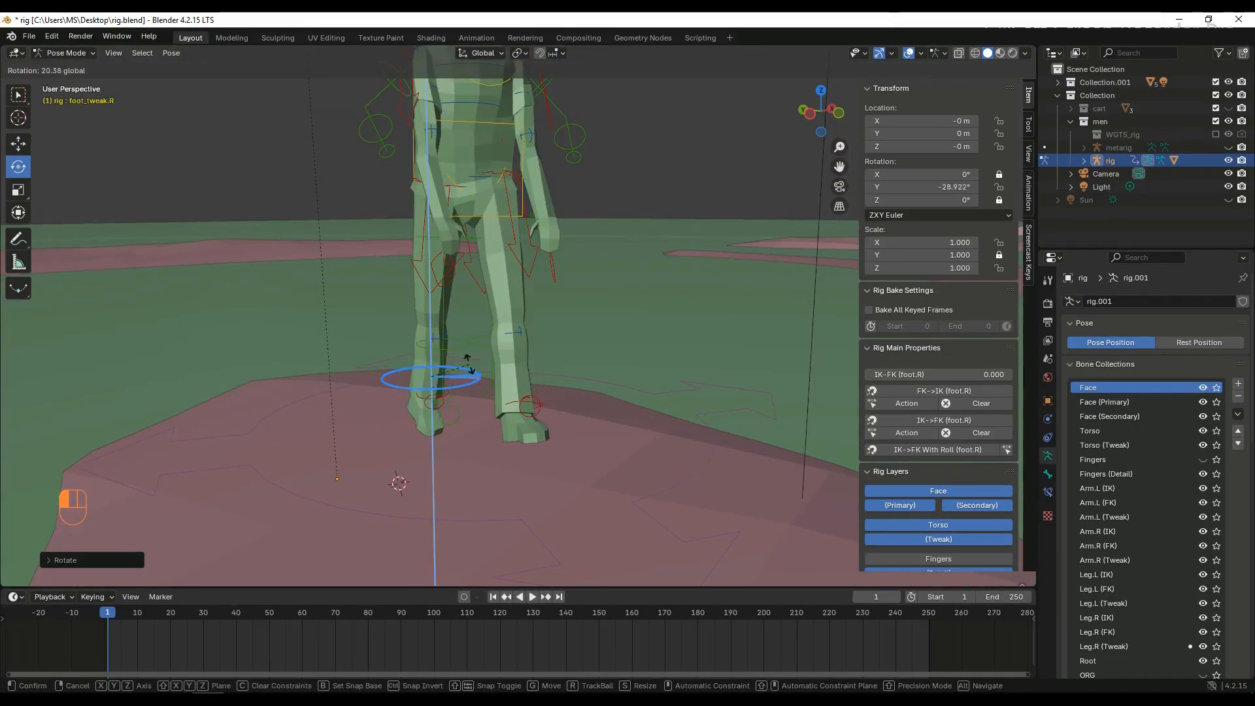
left_click(467, 363)
scroll(391, 477, "up", 3)
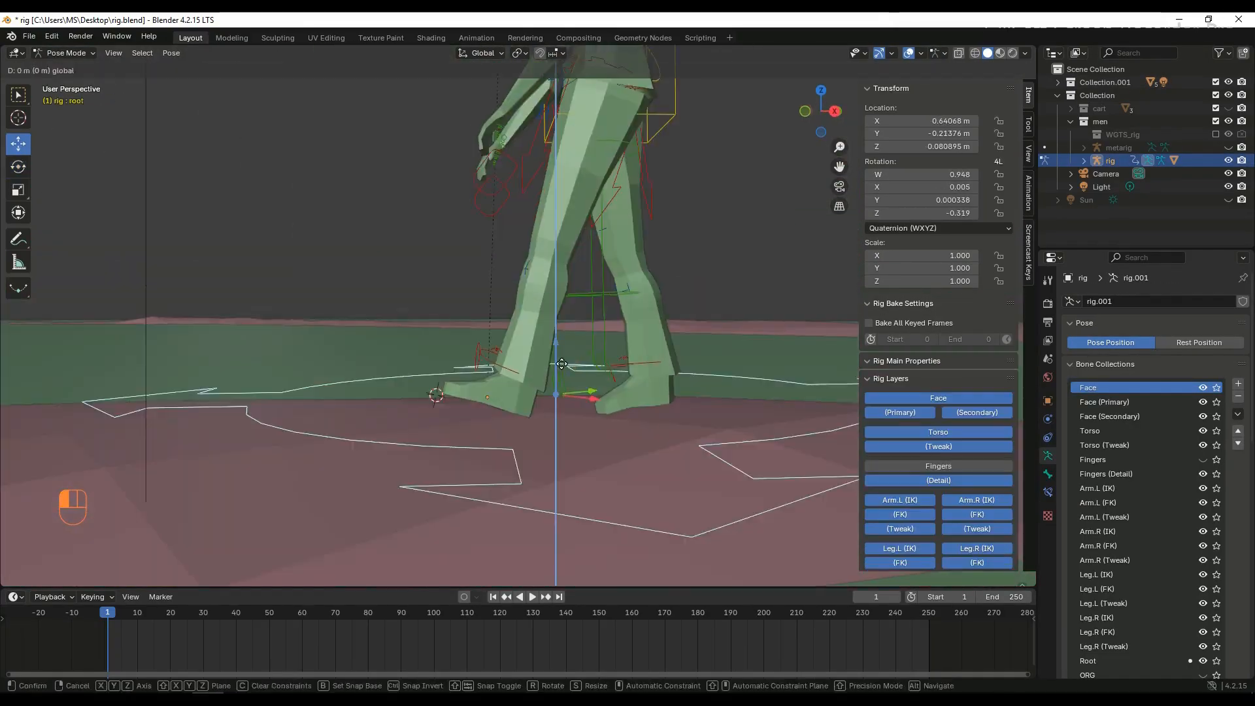
- Adjust the right foot IK control's position so the back foot sits properly on the ground
left_click(649, 353)
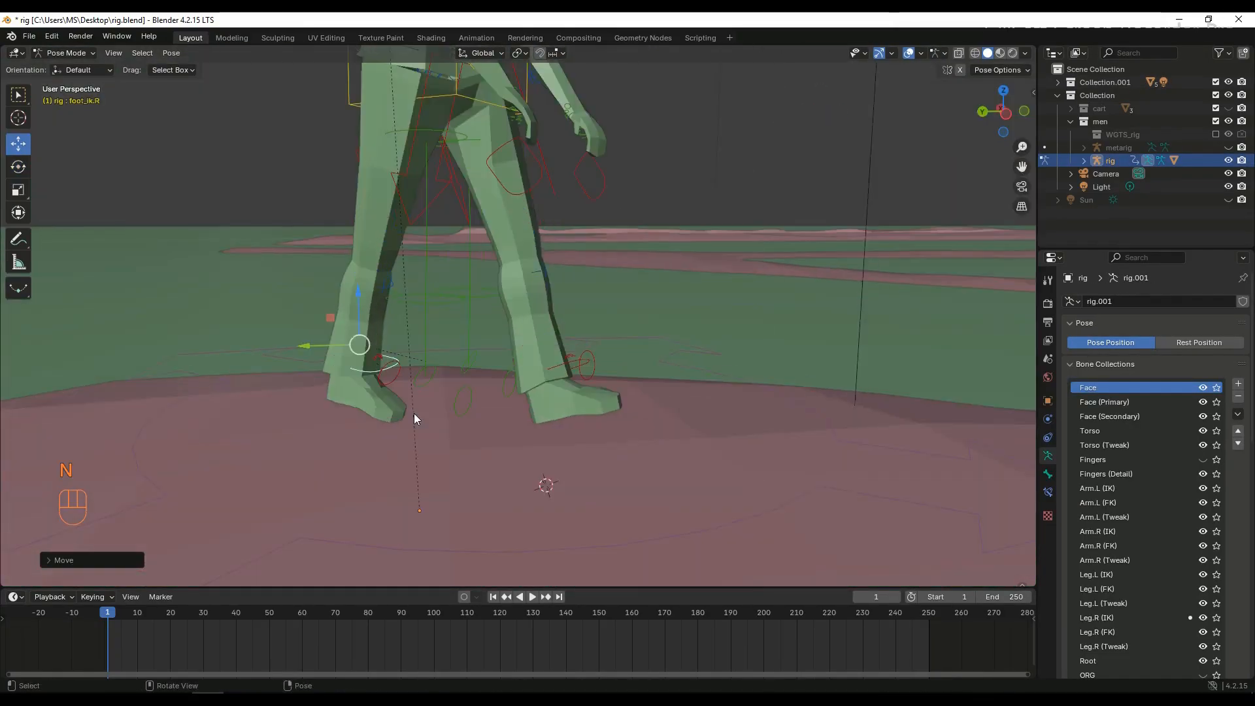
middle_click_drag(414, 413, 588, 366)
scroll(654, 356, "up", 3)
left_click_drag(693, 320, 708, 343)
scroll(628, 360, "down", 3)
middle_click_drag(627, 359, 523, 366)
- Try different rotations of the right foot's controls and undo them
left_click(18, 143)
left_click(18, 167)
middle_click_drag(457, 418, 439, 461)
key("ctrl+z")
scroll(451, 458, "up", 3)
left_click_drag(465, 422, 477, 399)
middle_click_drag(477, 399, 482, 443)
scroll(481, 442, "down", 4)
scroll(654, 385, "up", 4)
key("ctrl+z")
left_click_drag(593, 464, 599, 462)
key("ctrl+z")
- Rotate the right foot's control slightly to refine the back foot pose and save the file
middle_click_drag(605, 464, 575, 418)
left_click_drag(572, 446, 549, 426)
scroll(549, 426, "down", 4)
left_click(19, 144)
middle_click_drag(549, 426, 272, 488)
key("ctrl+s")
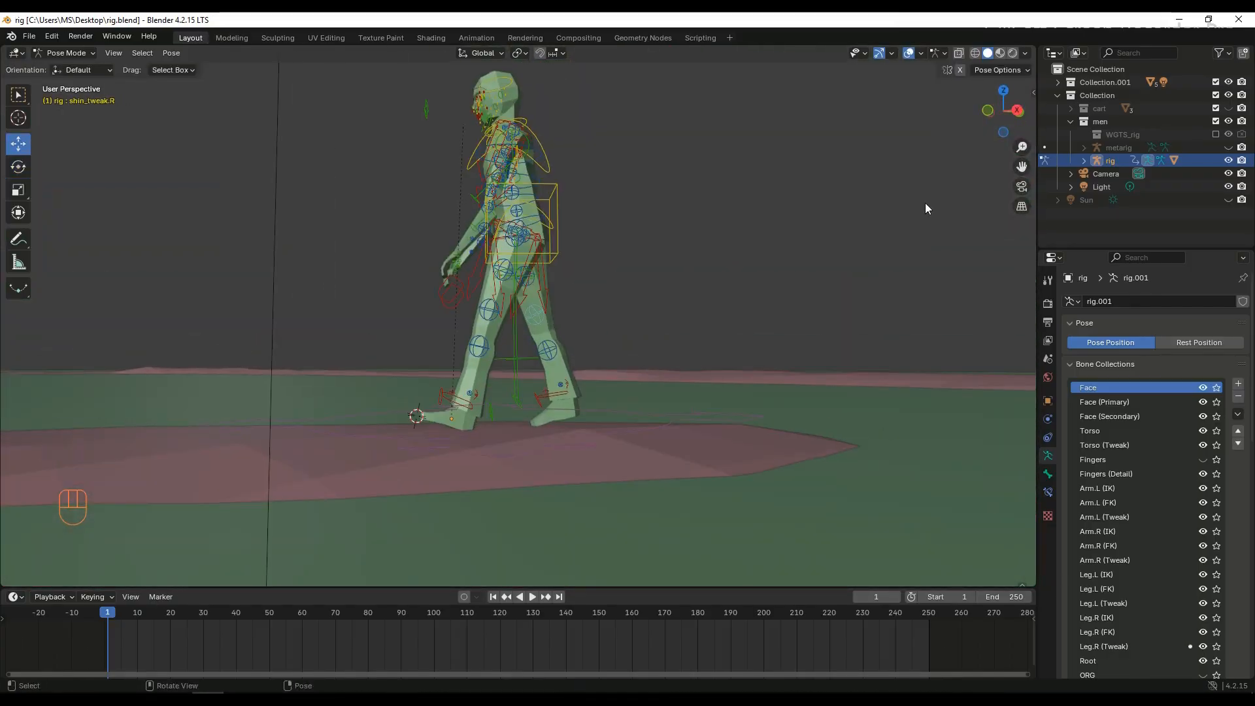
- Undo the unwanted right leg changes, keeping the right shin tweak control shifted, and save the file
left_click(18, 167)
scroll(523, 327, "up", 3)
left_click(530, 363)
mouse_move(531, 362)
middle_mouse_down()
mouse_move(588, 314)
mouse_move(540, 388)
mouse_move(554, 350)
mouse_move(621, 410)
mouse_move(551, 418)
mouse_move(539, 362)
middle_mouse_up()
key("ctrl+z")
key("ctrl+z")
key("ctrl+z")
key("ctrl+z")
key("ctrl+z")
key("ctrl+z")
key("ctrl+z")
key("ctrl+z")
key("ctrl+z")
key("ctrl+z")
key("ctrl+z")
key("ctrl+z")
key("ctrl+z")
key("ctrl+z")
key("ctrl+s")
- Widen the area beside the viewport and turn the Outliner area into a Dope Sheet
mouse_move(1037, 95)
left_mouse_down()
mouse_move(999, 95)
mouse_move(1042, 94)
left_mouse_up()
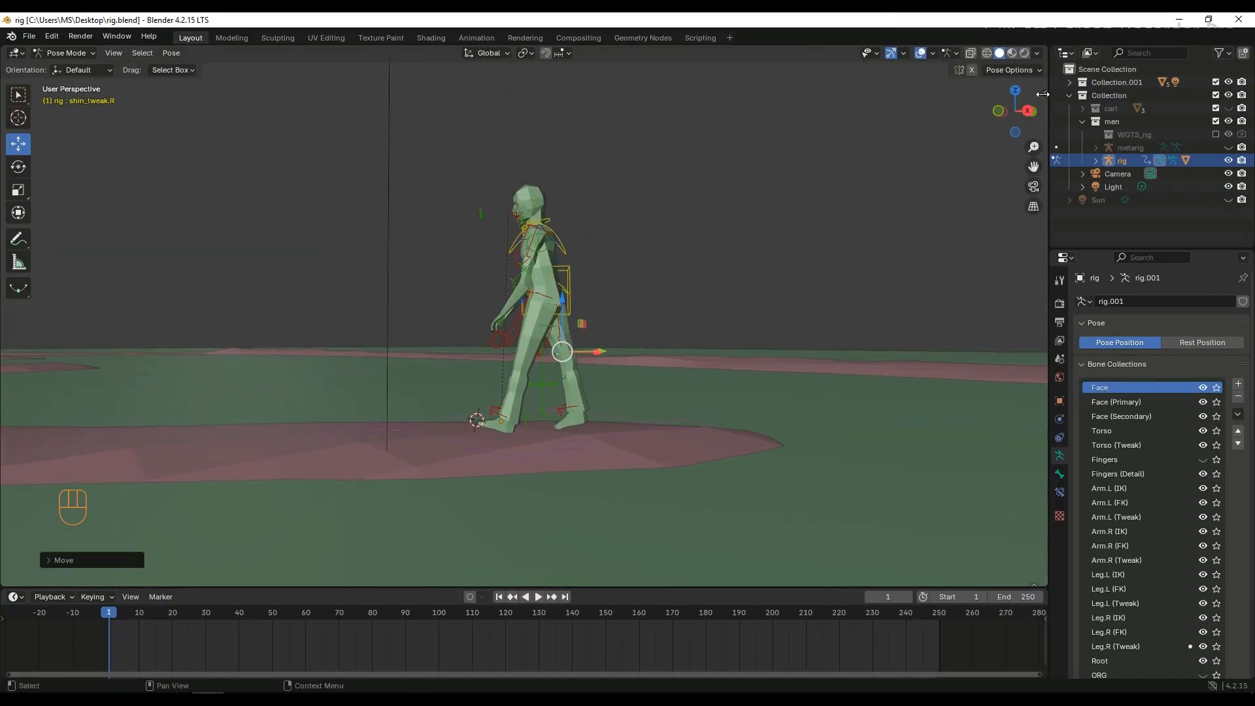
key("n")
left_click(1066, 53)
left_click(607, 83)
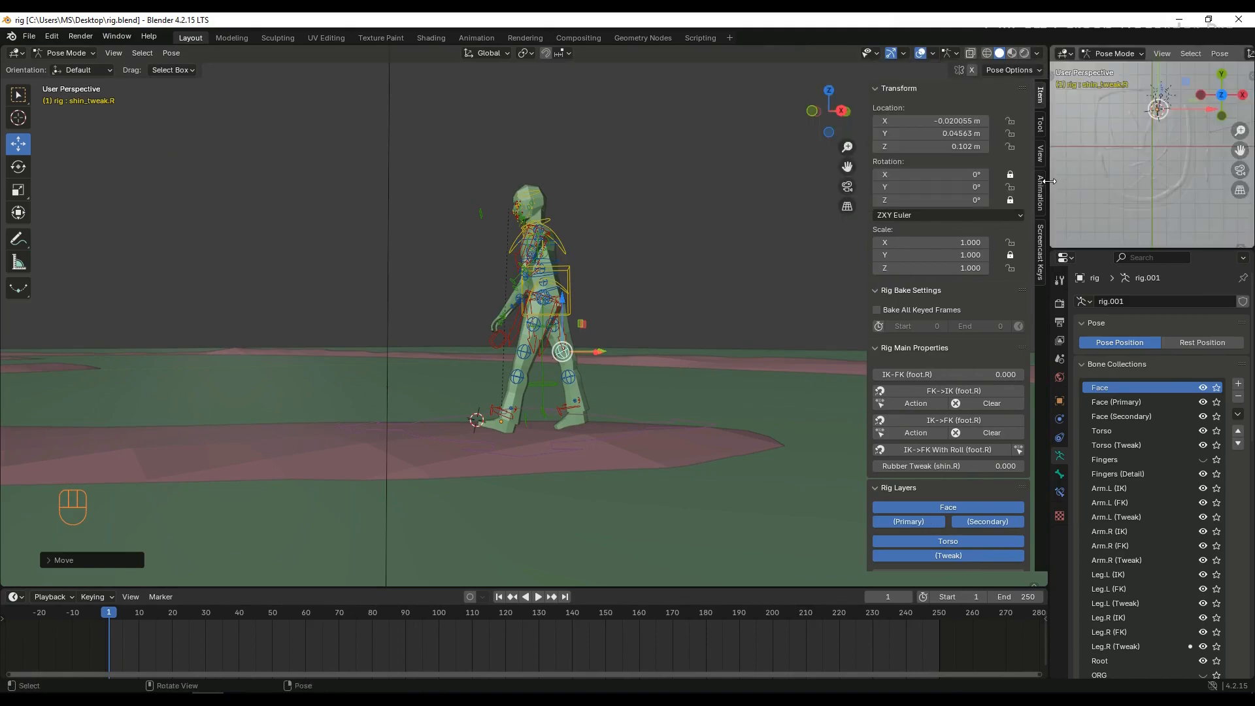
left_click_drag(1049, 181, 939, 181)
left_click(958, 53)
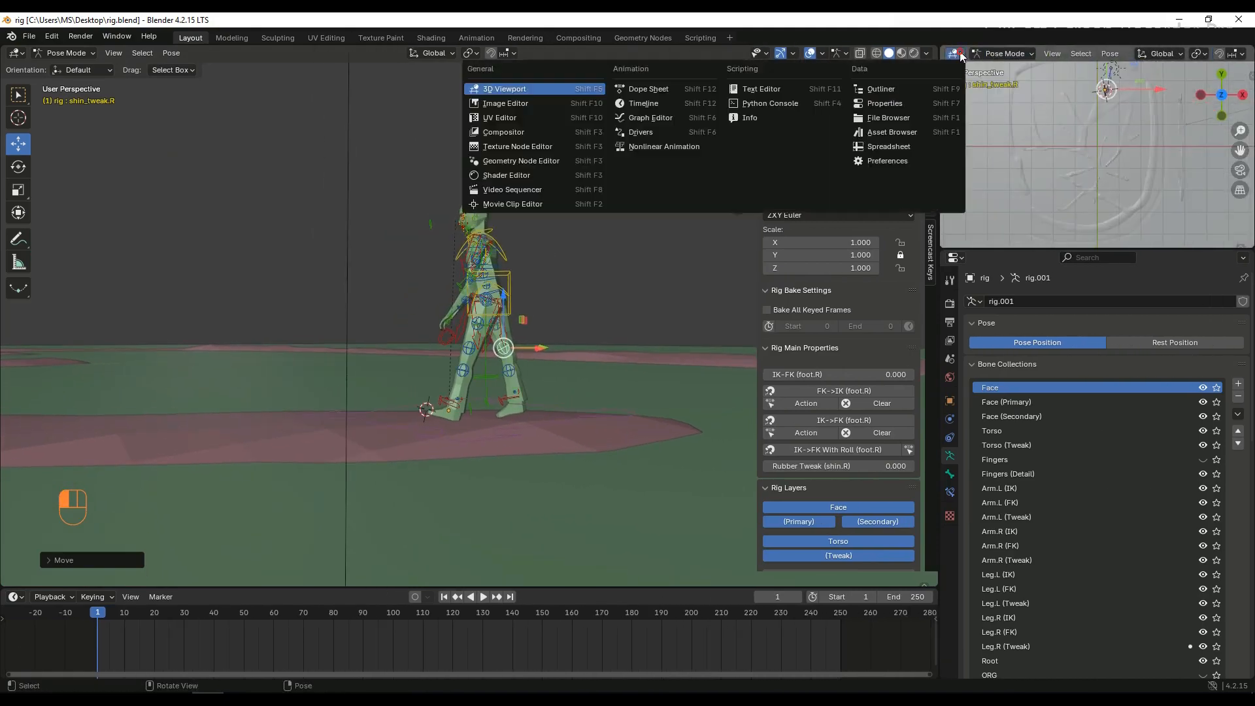
left_click(648, 89)
key("ctrl+z")
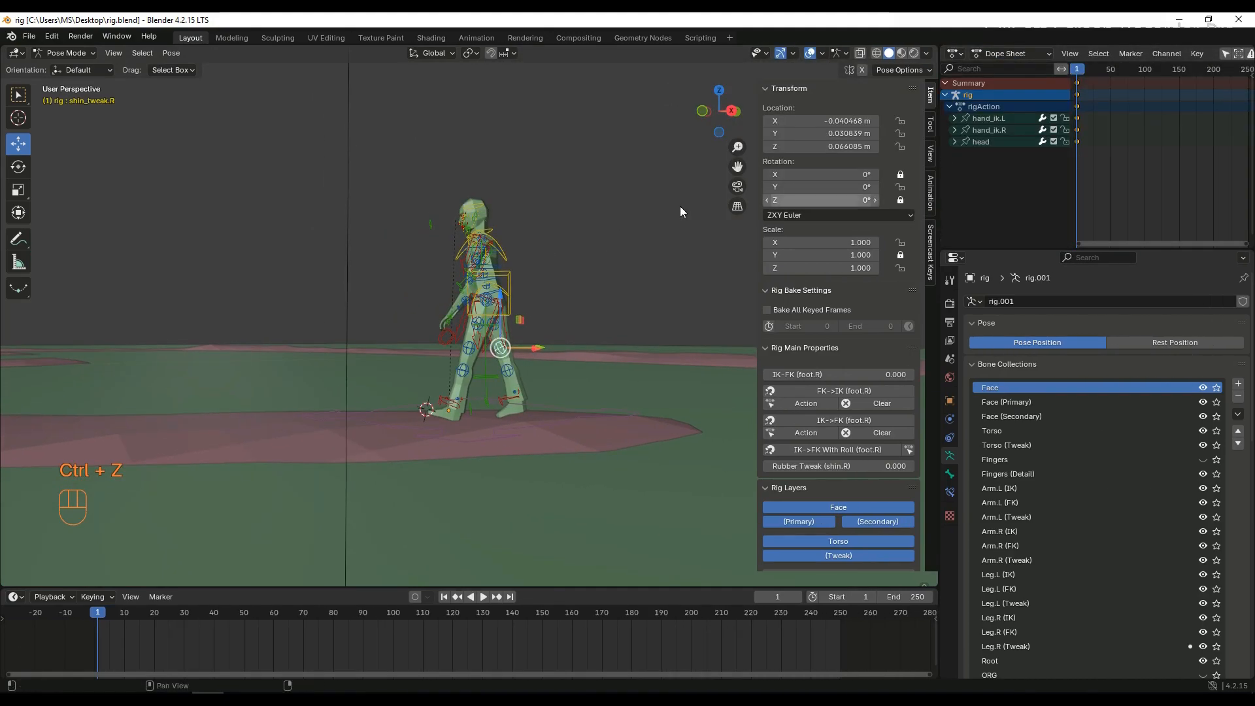
key("ctrl+z")
key("ctrl+shift+z")
key("ctrl+shift+z")
key("ctrl+shift+z")
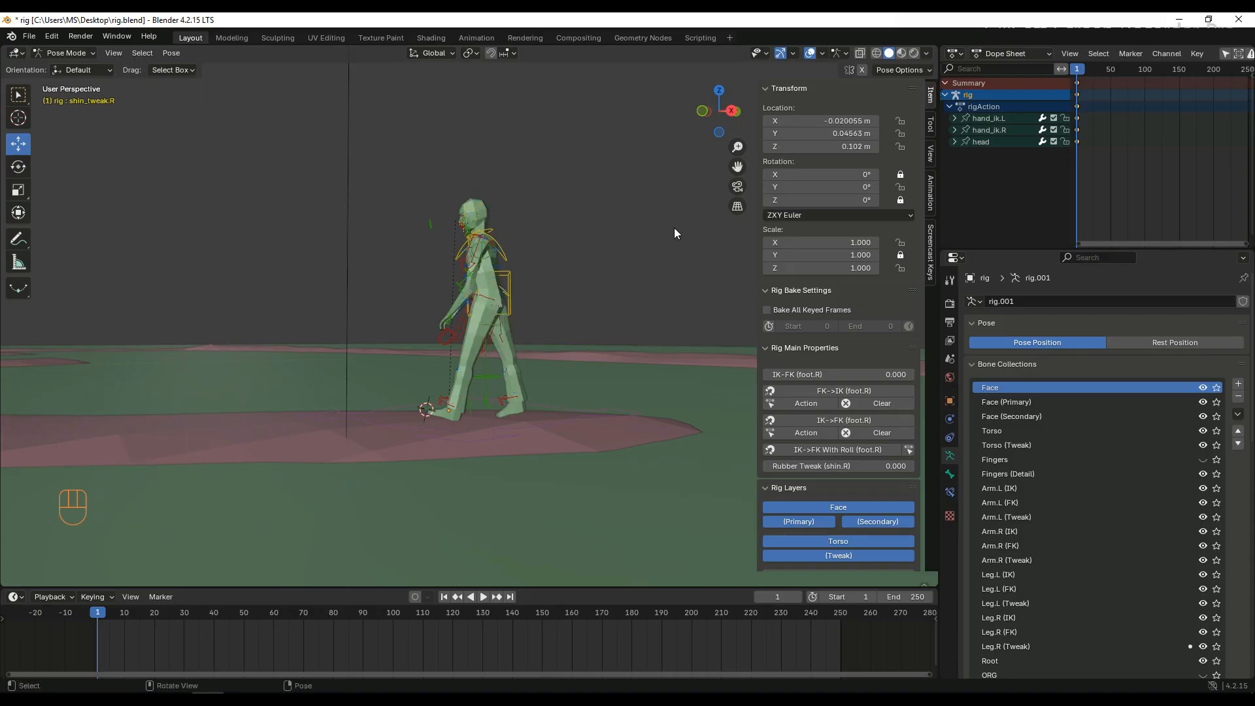
- Delete the existing hand and head keyframes at frame 1 in the widened Dope Sheet and save the file
key("n")
left_click_drag(1074, 94, 1074, 93)
key("Delete")
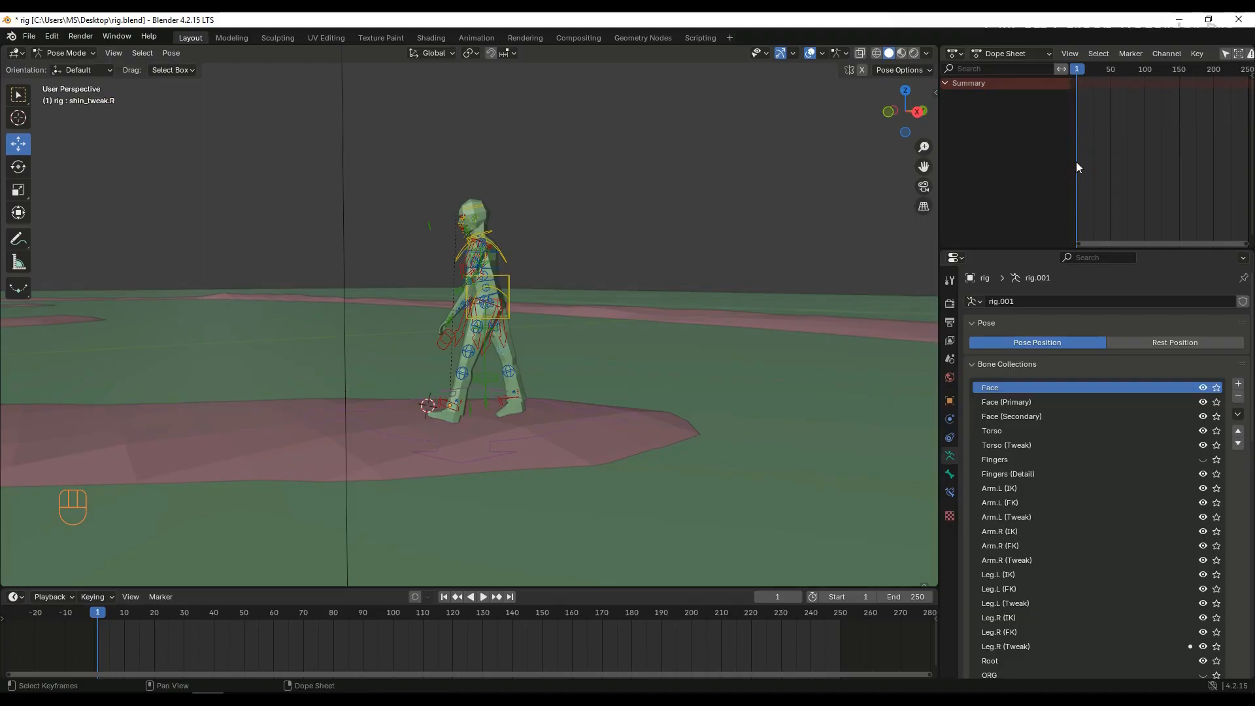
left_click_drag(939, 204, 867, 407)
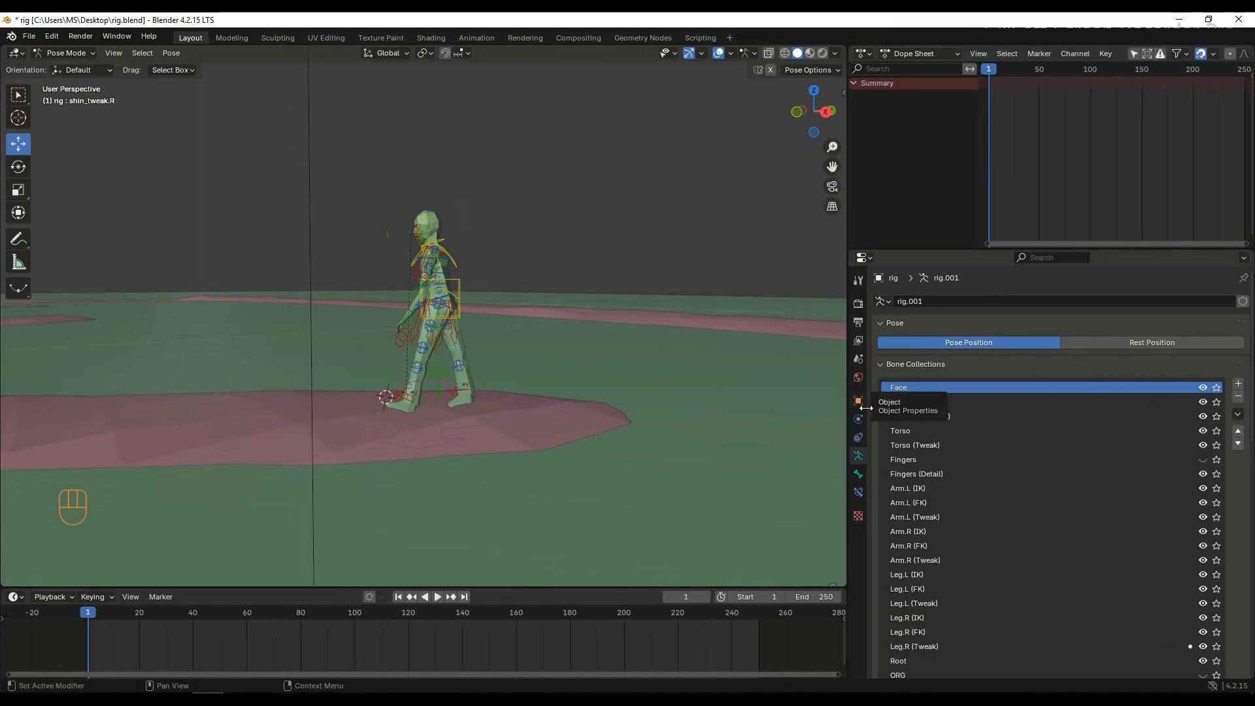
key("ctrl+s")
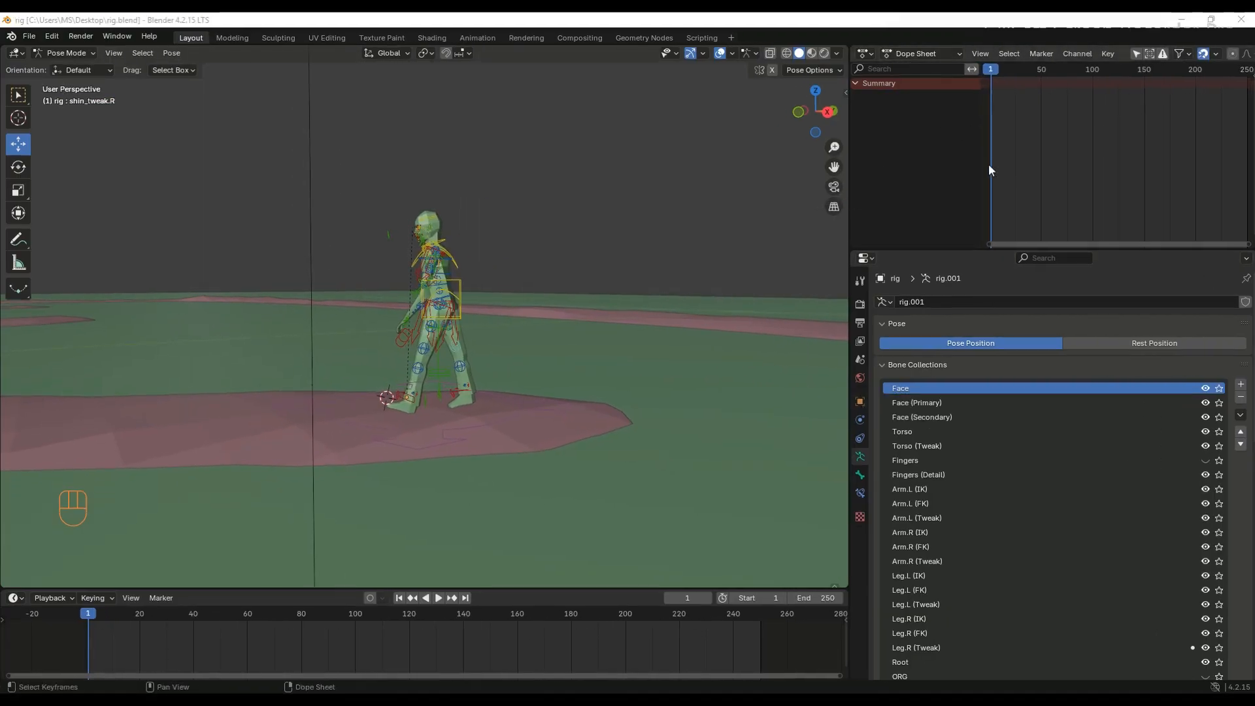
- Select all of the rig's bones and insert keyframes for the contact pose at frame 1
key("a")
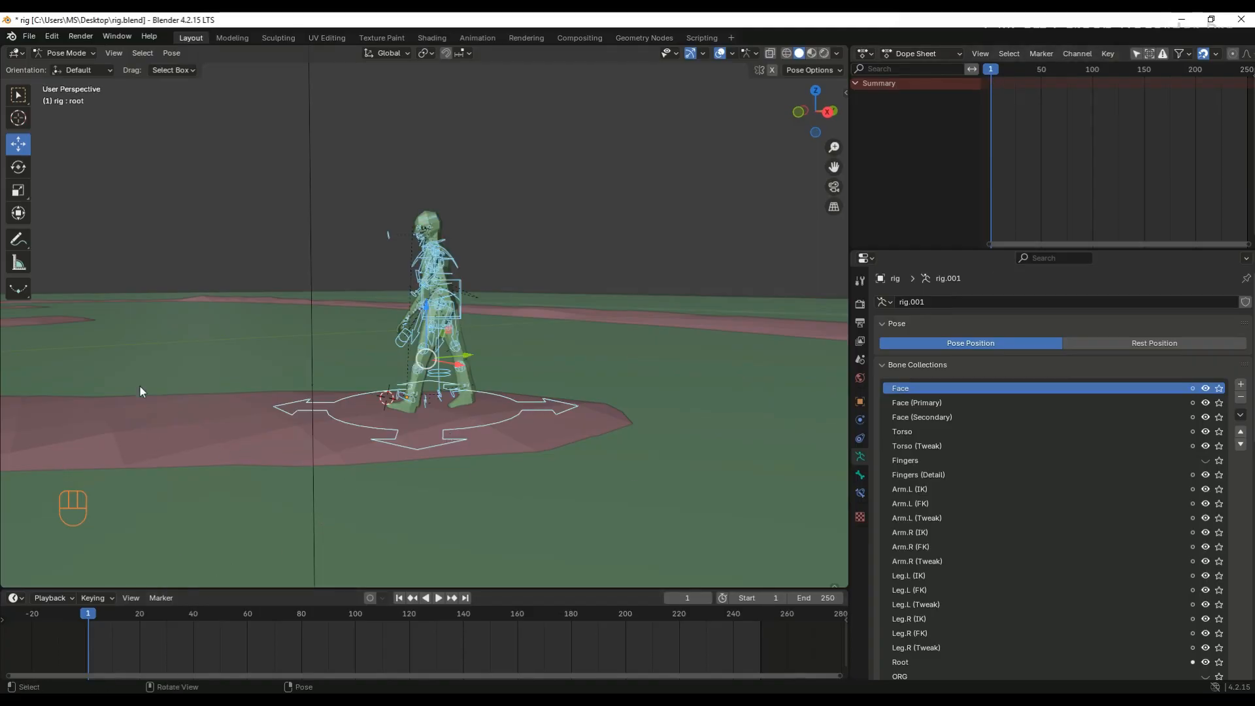
key("i")
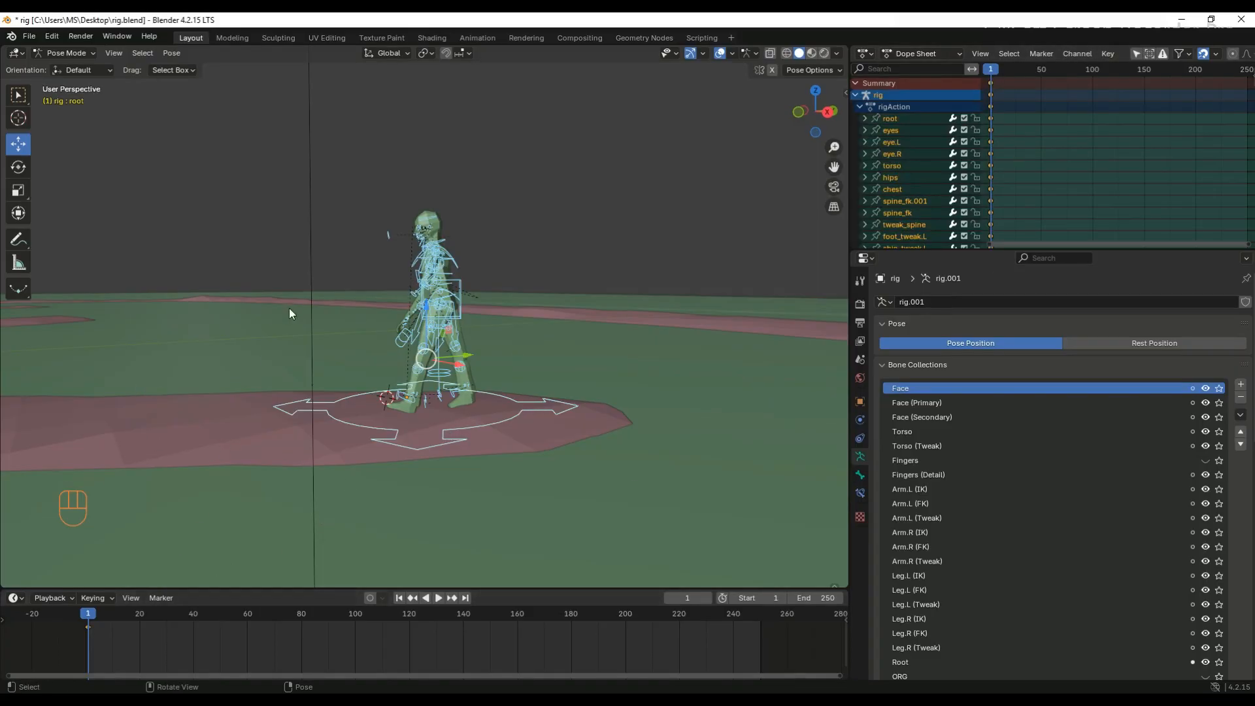
key("ctrl+z")
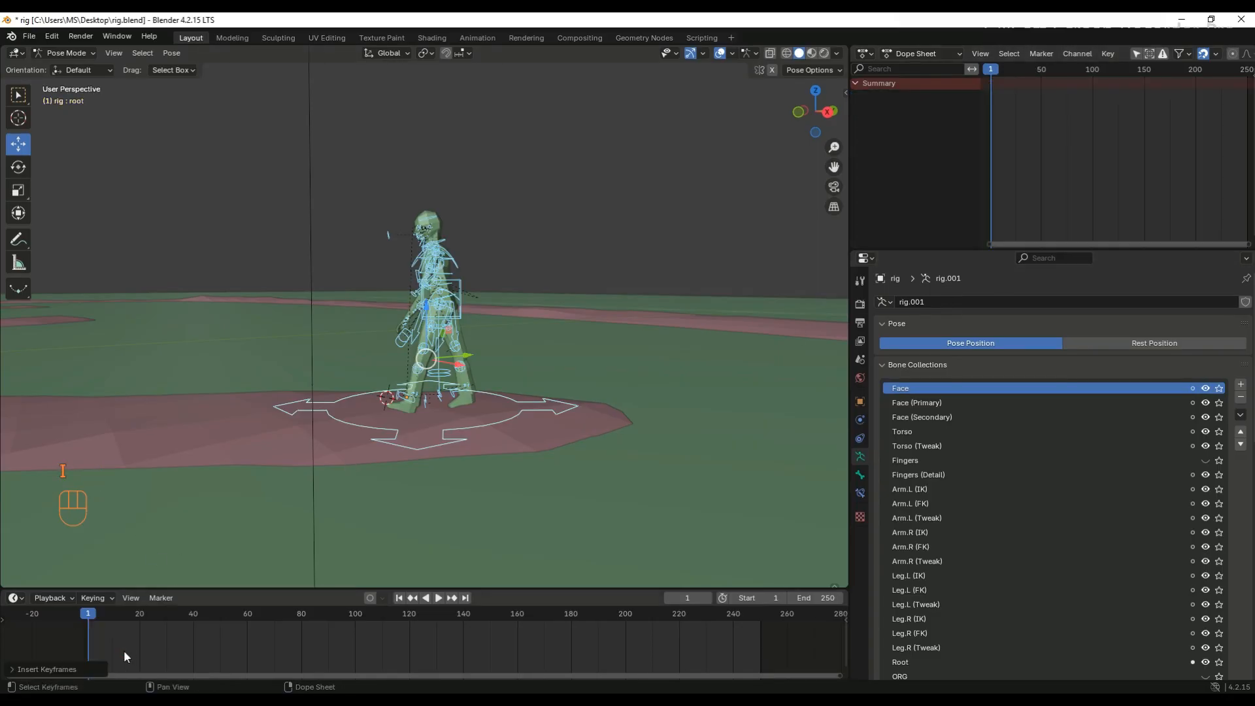
right_click(136, 448)
left_click(145, 443)
left_click(152, 482)
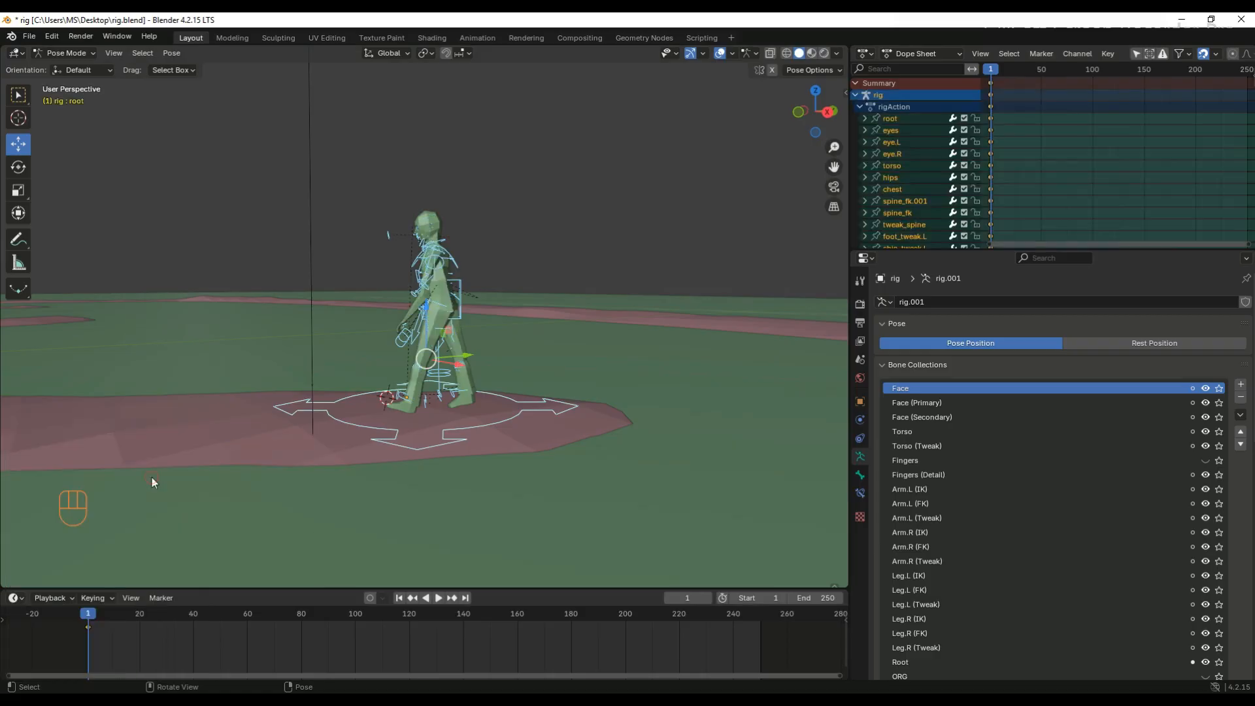
- Extend the Dope Sheet downward and look through the keyed bone channels, including those of foot_fk.L
left_click_drag(1095, 249, 1100, 577)
left_click(863, 201)
left_click(863, 201)
left_click(864, 366)
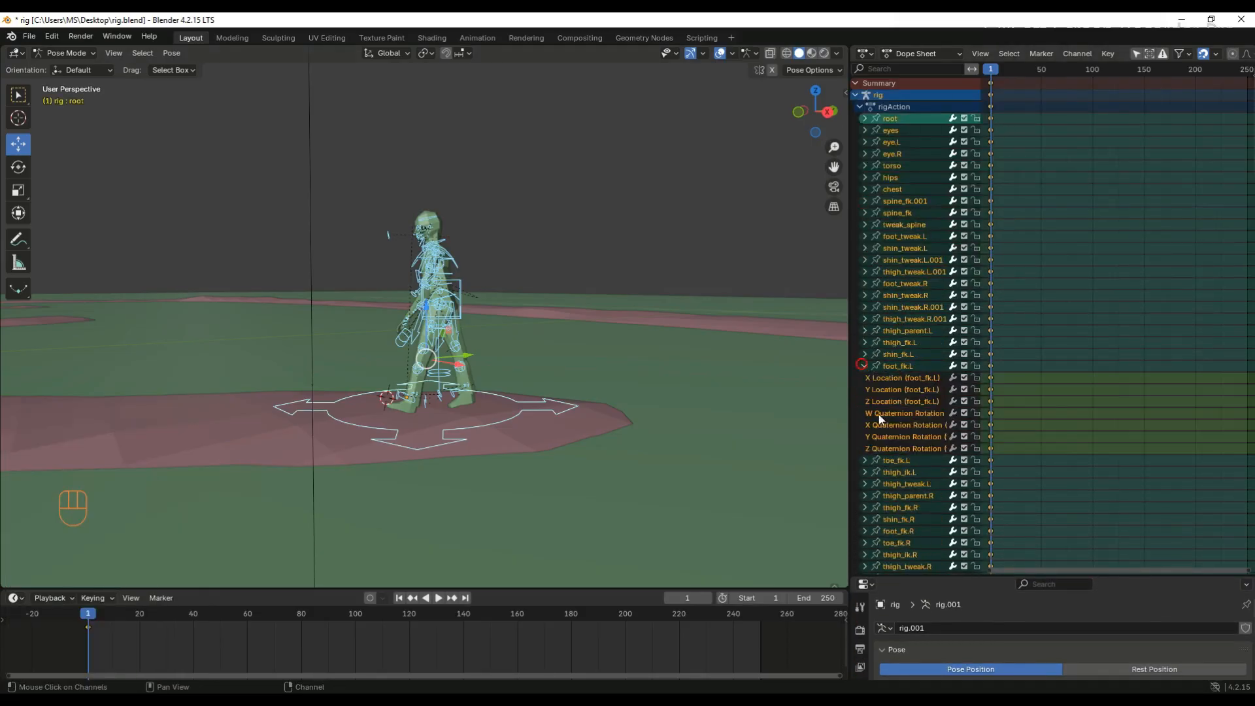
left_click(864, 366)
scroll(900, 464, "down", 10)
scroll(904, 543, "up", 8)
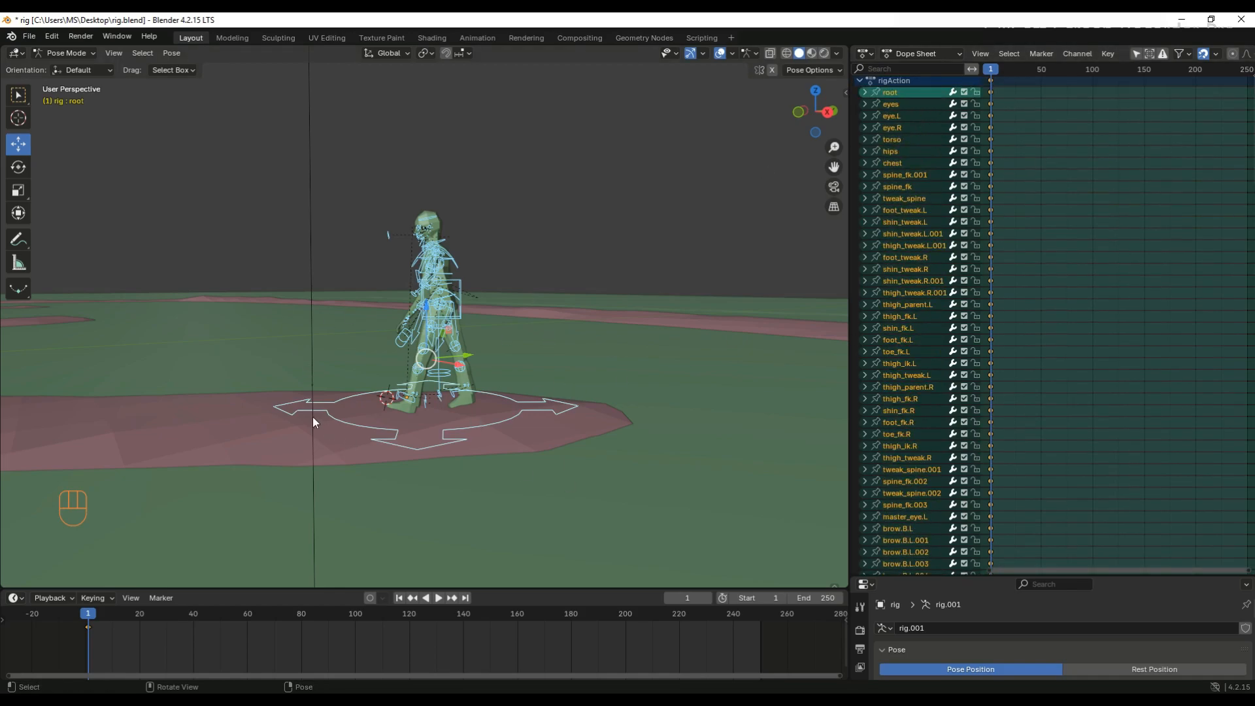
left_click(93, 598)
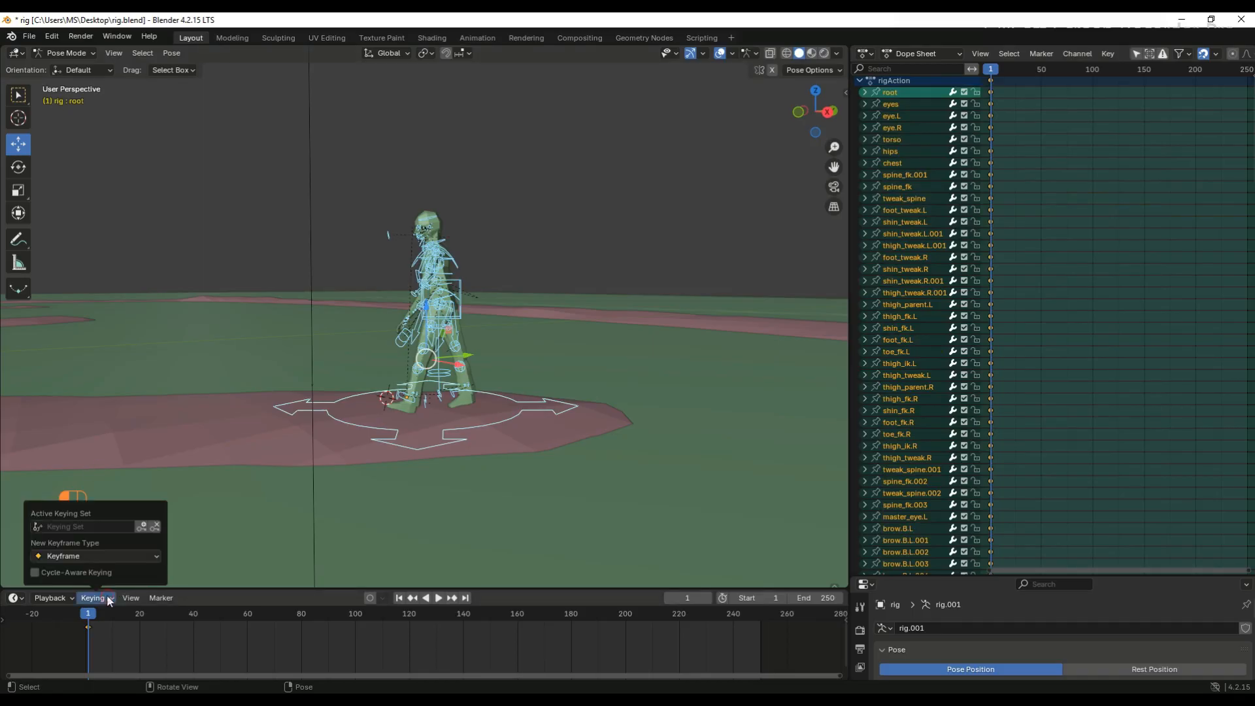
left_click(100, 527)
left_click(102, 599)
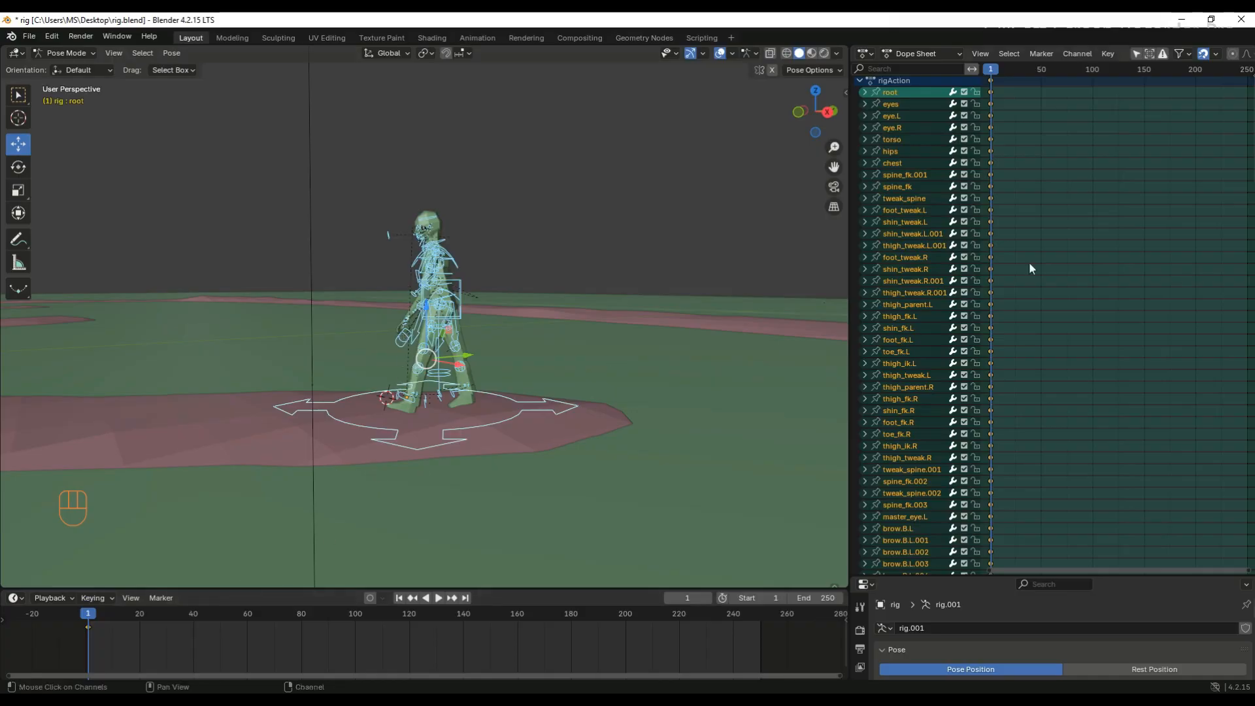
- Copy the pose at frame 1 and go to frame 15
key("ctrl+c")
key("space")
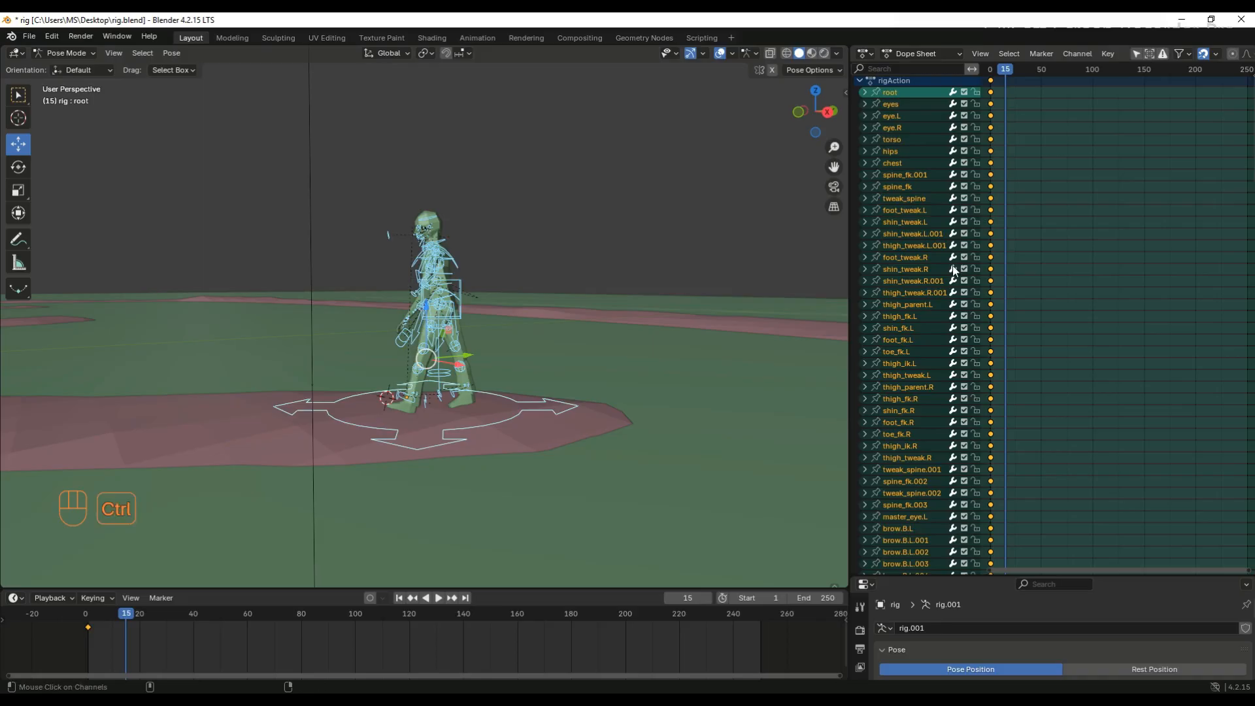
- Try to paste the pose flipped at frame 15 and keyframe it, and undo the inserted keyframes
key("ctrl+shift+v")
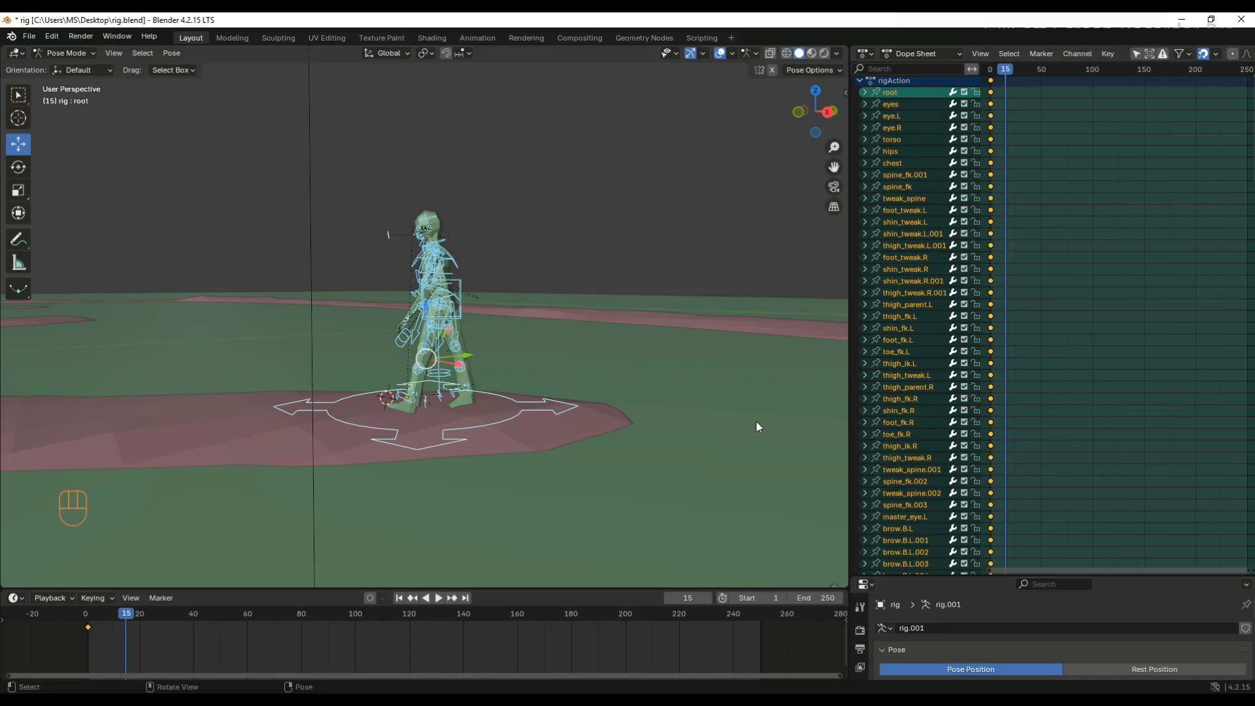
key("i")
left_click(1080, 234)
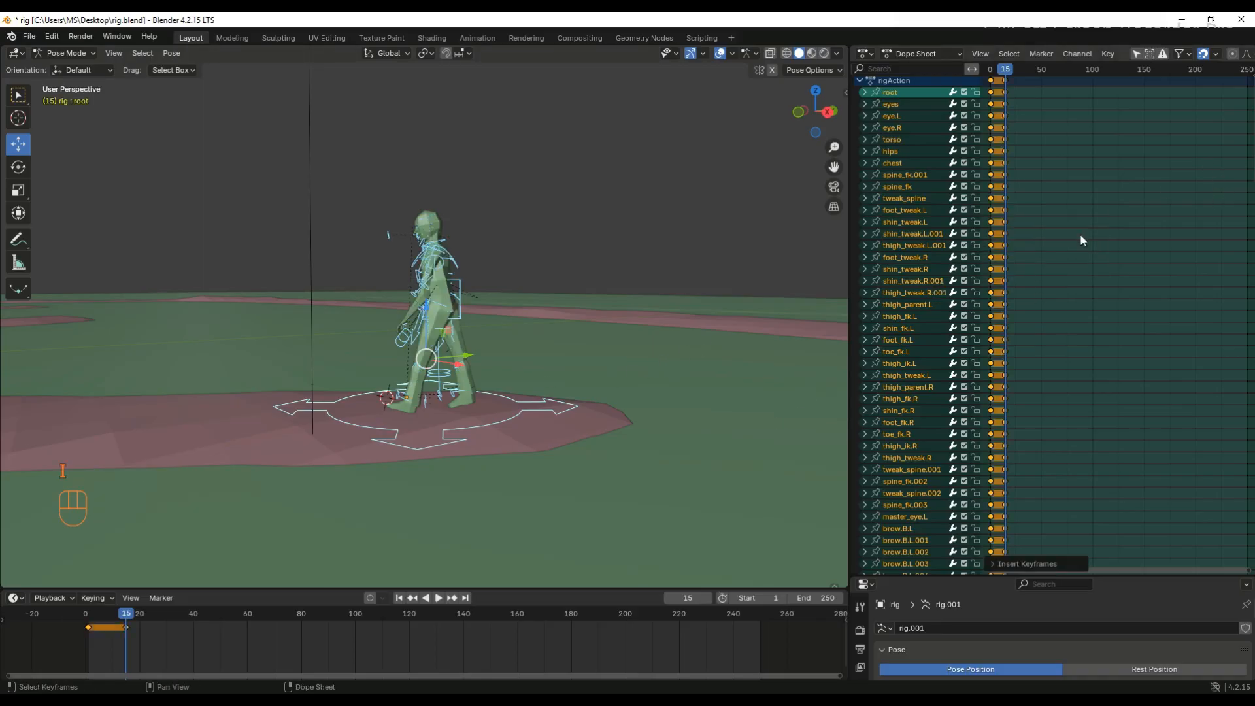
middle_click_drag(1022, 121, 1037, 81, "ctrl")
mouse_move(1022, 69)
left_mouse_down()
mouse_move(986, 71)
mouse_move(1243, 80)
mouse_move(1014, 88)
left_mouse_up()
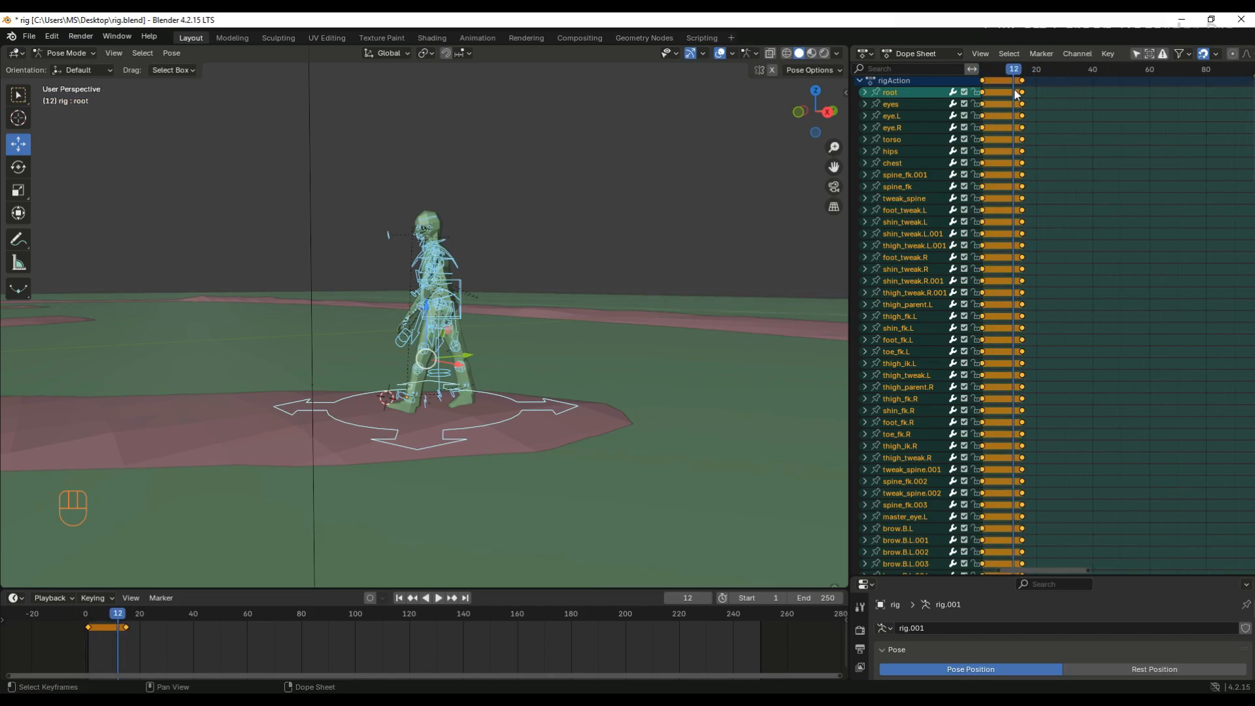
key("ctrl+z")
key("ctrl+z")
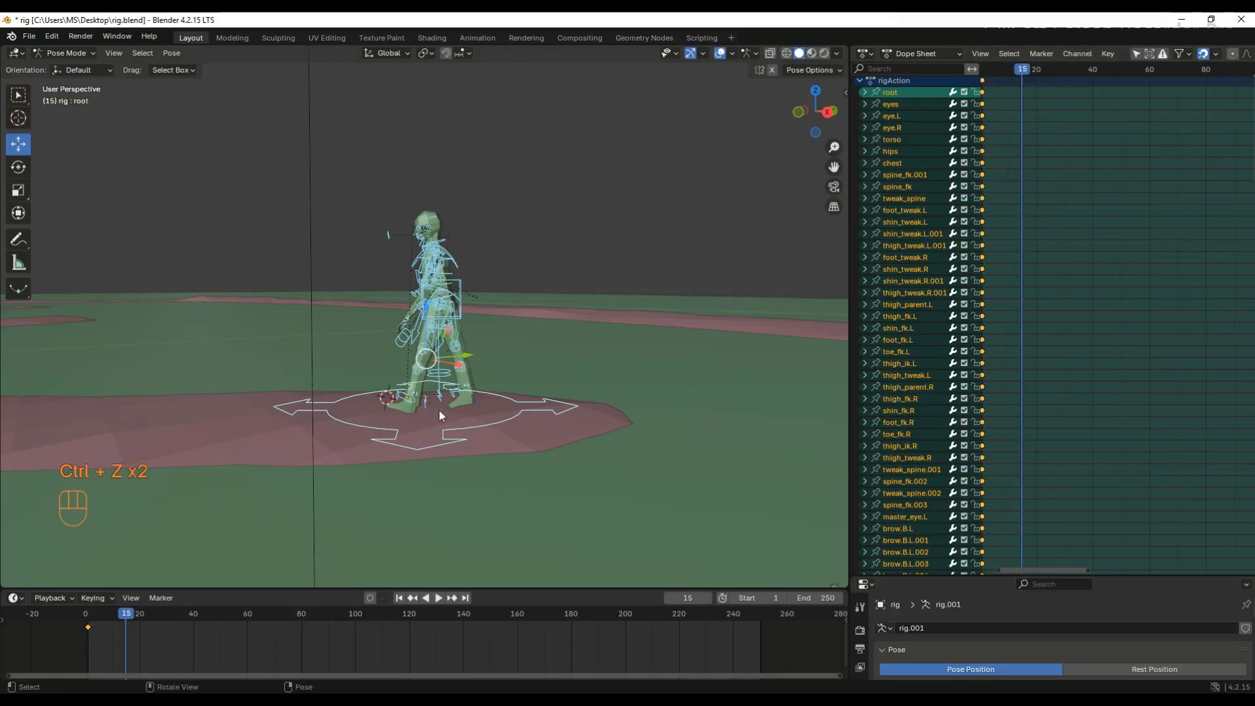
- Copy the pose of all bones and try pasting it flipped at frame 15
left_click(171, 53)
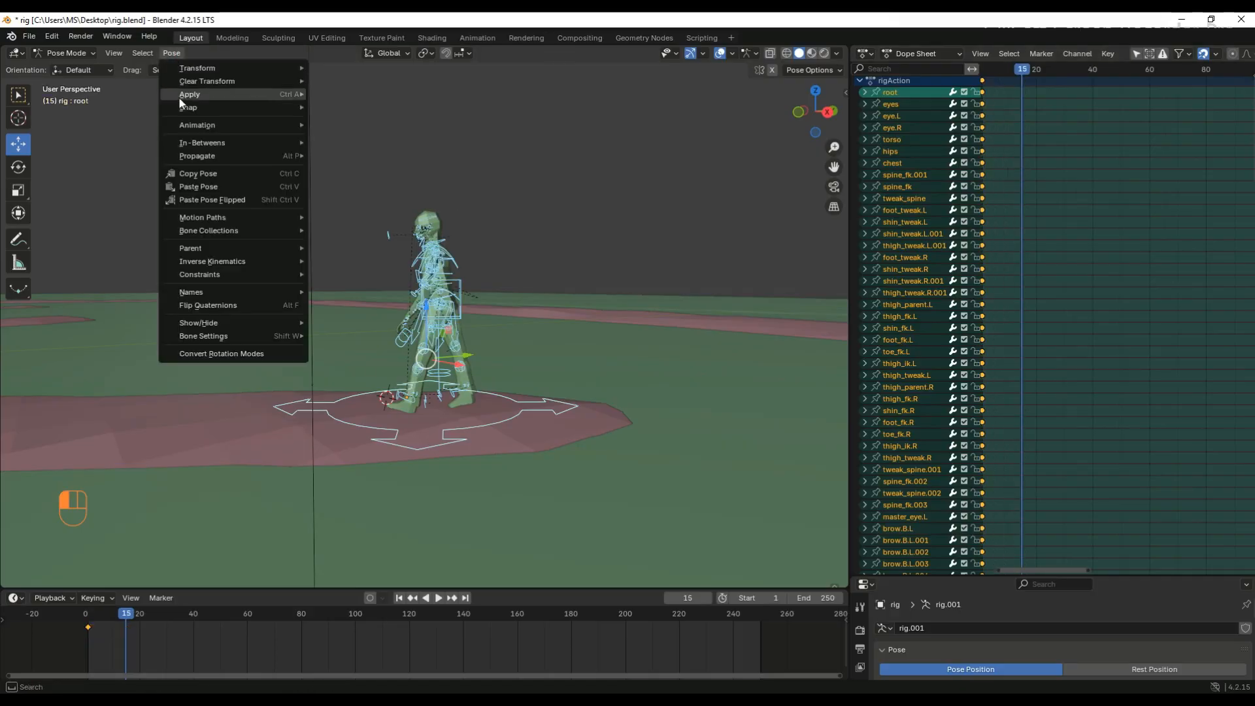
left_click(217, 173)
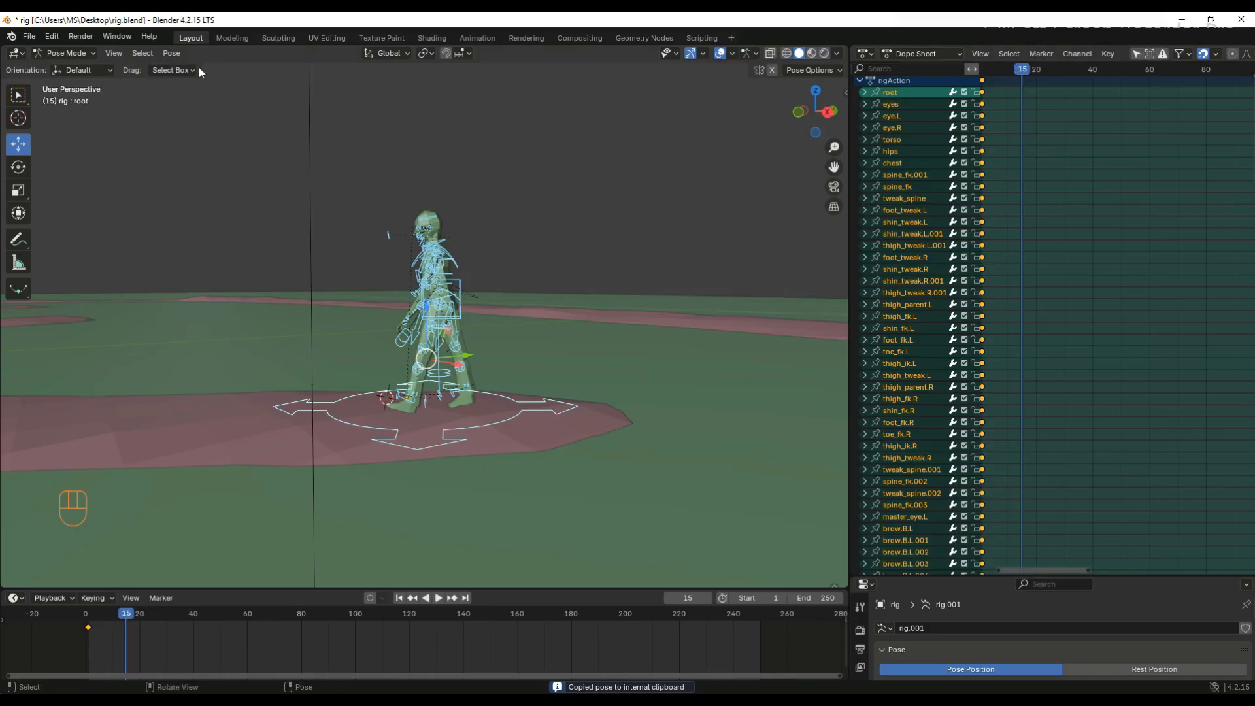
left_click(171, 53)
left_click(235, 198)
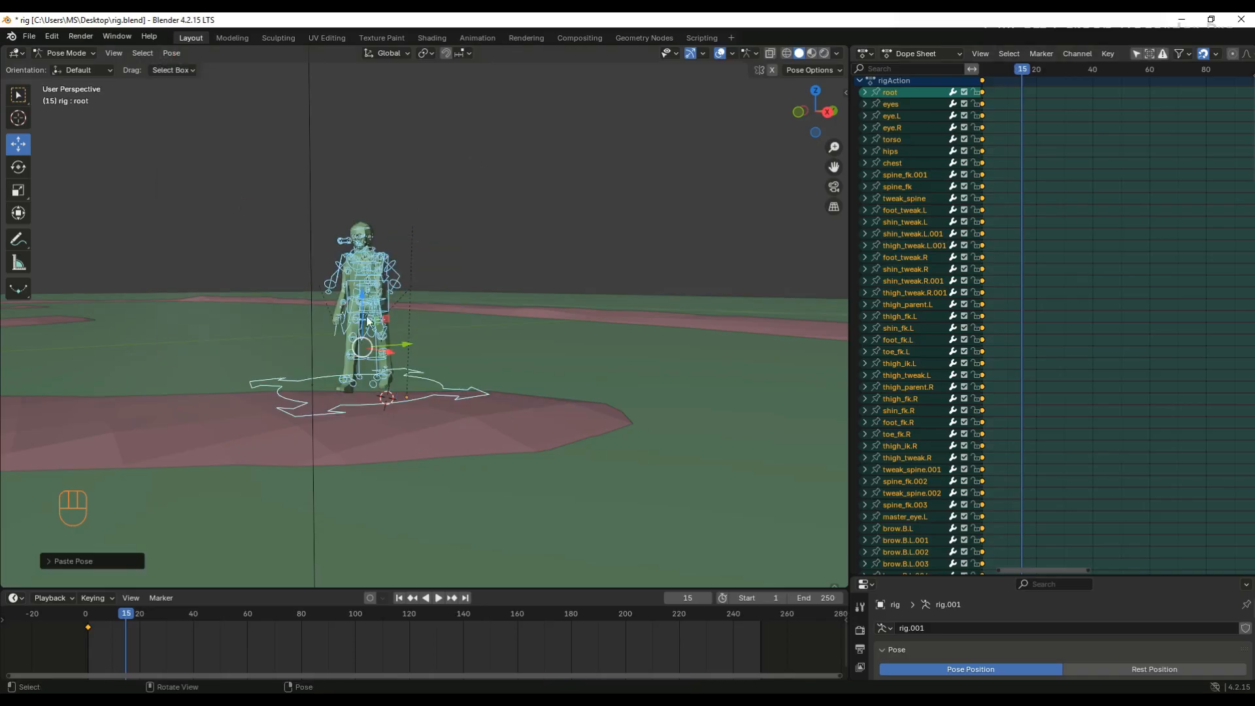
middle_click_drag(353, 366, 462, 393)
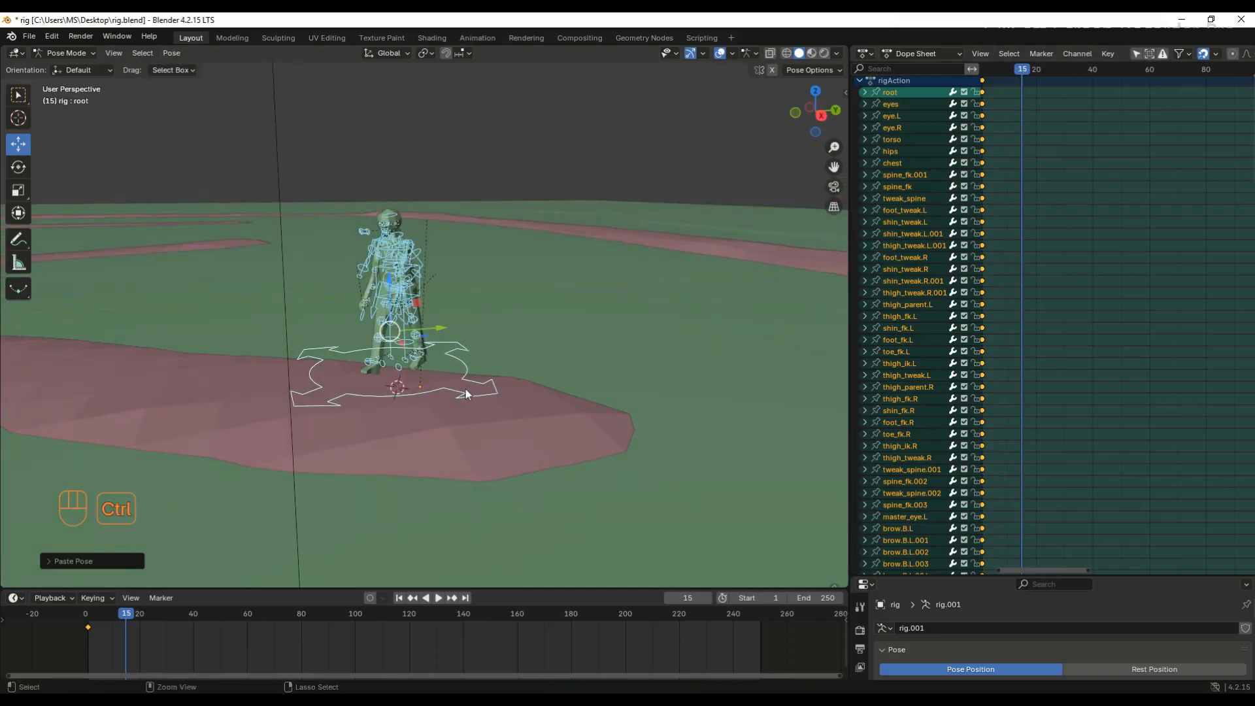
key("ctrl+z")
- Paste the copied pose flipped at frame 15 and insert keyframes for all bones
left_click(171, 53)
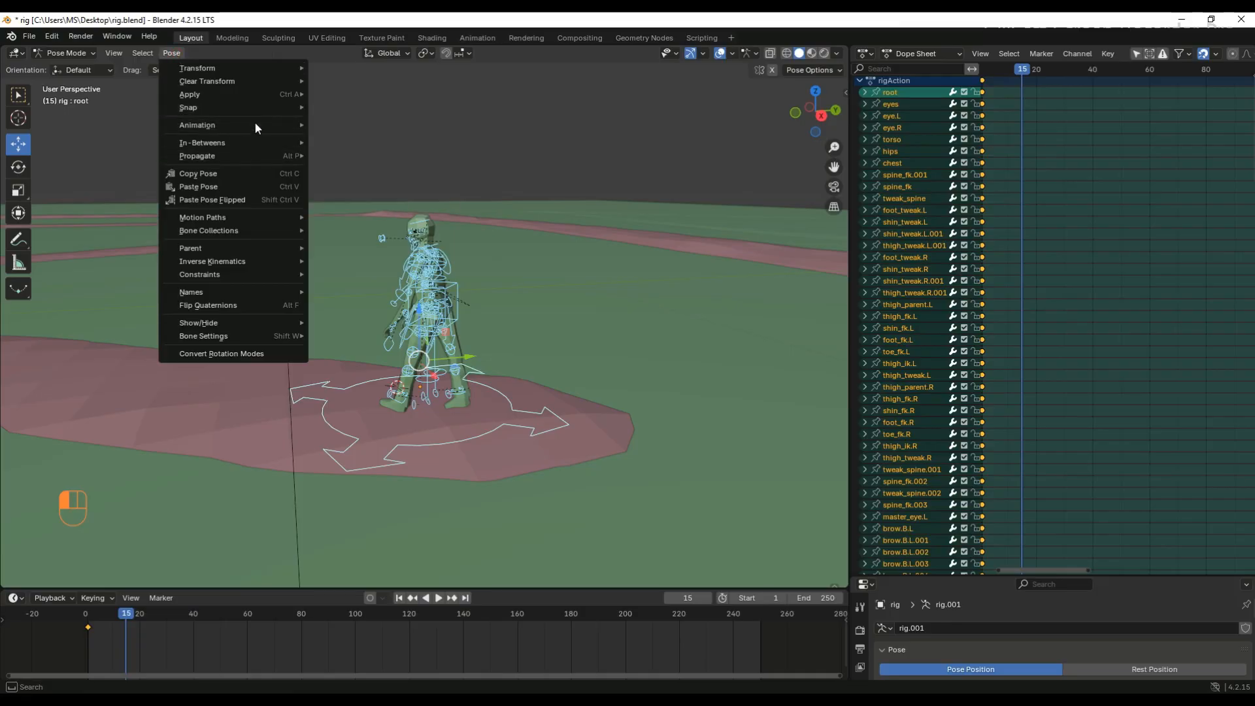
left_click(257, 199)
key("i")
left_click(1019, 100)
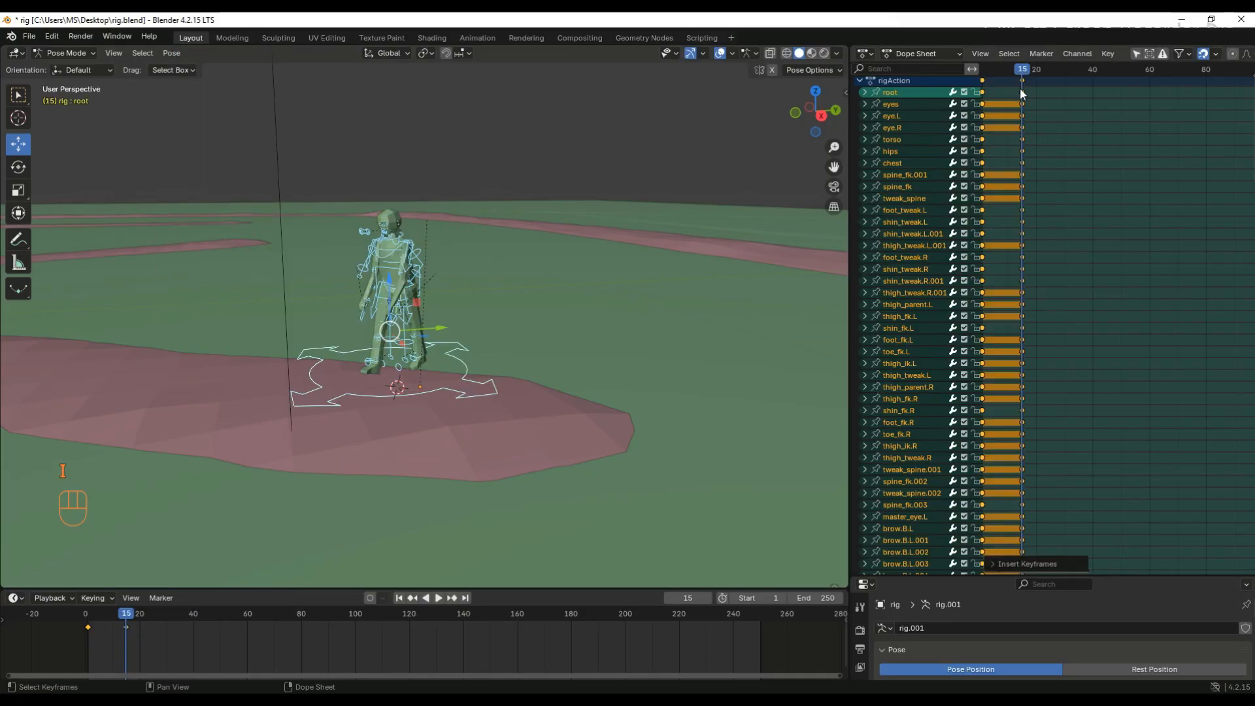
- Scrub back to frame 6 to check the in-between motion of the two keyed poses
left_click_drag(1021, 71, 997, 119)
key("space")
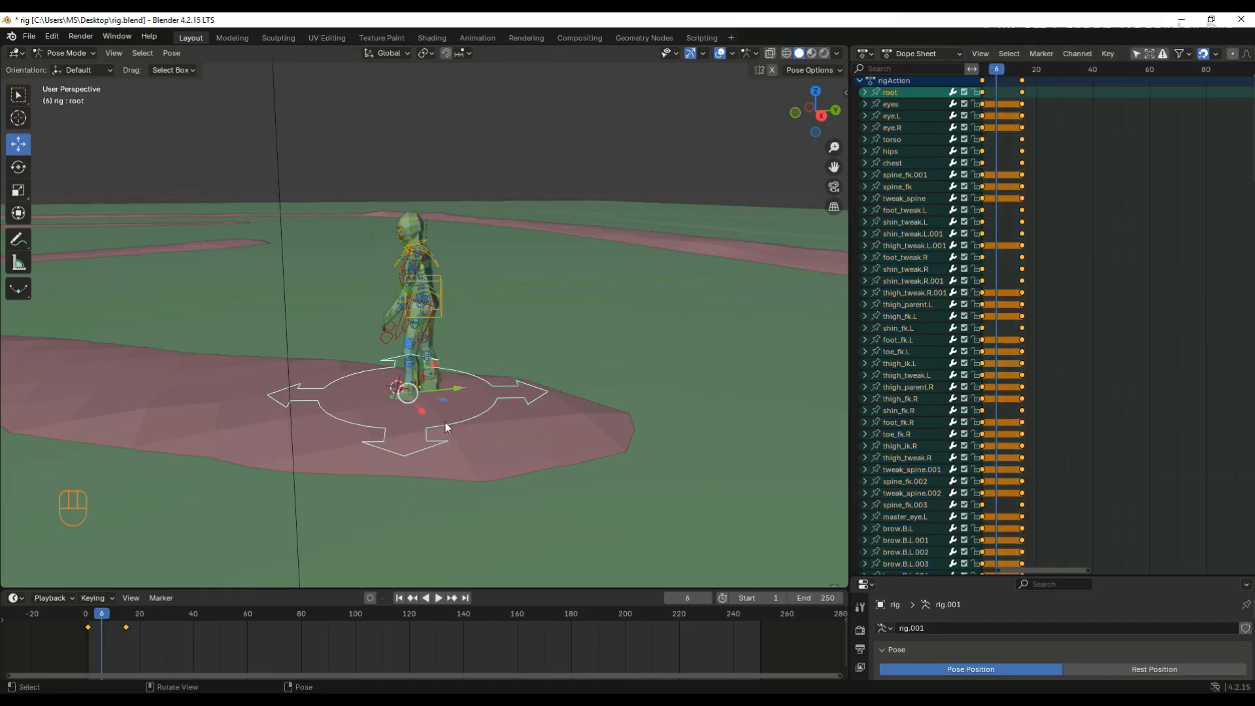
key("a")
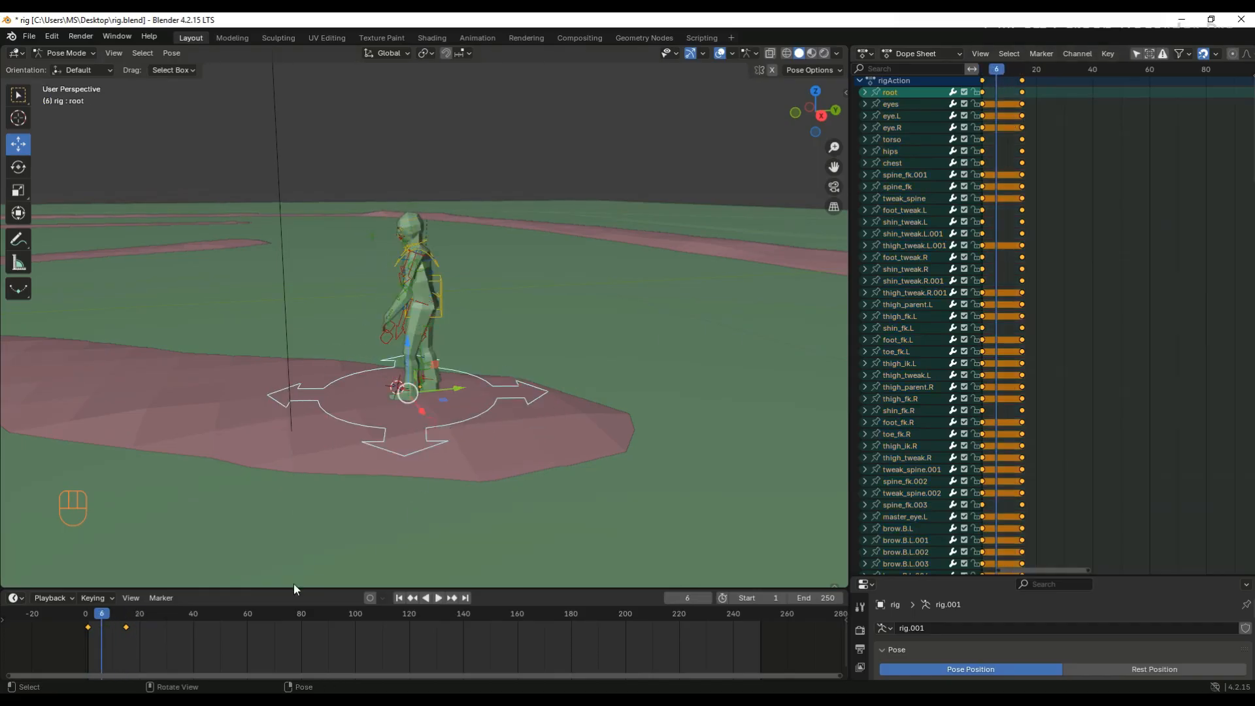
- Delete the root bone's keyframes at frames 1 and 15 and return to frame 1
left_click_drag(126, 646, 95, 621)
key("Delete")
key("space")
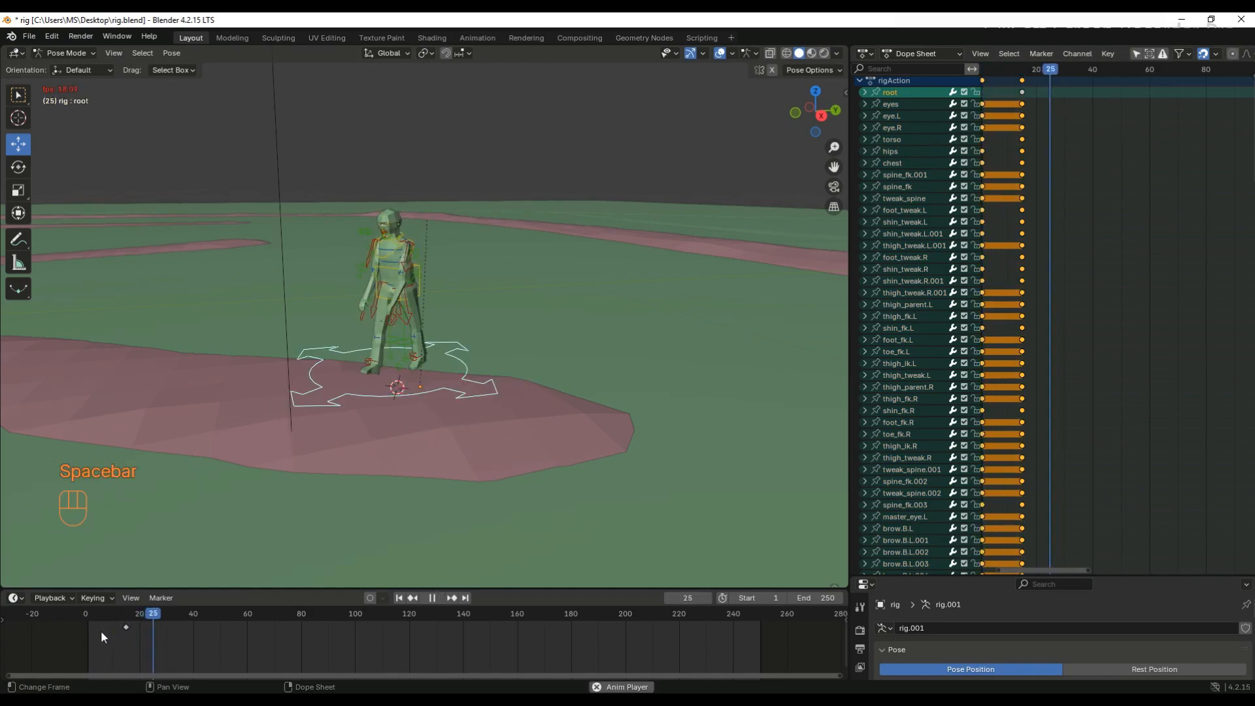
left_click(127, 627)
key("Delete")
left_click_drag(167, 618, 85, 621)
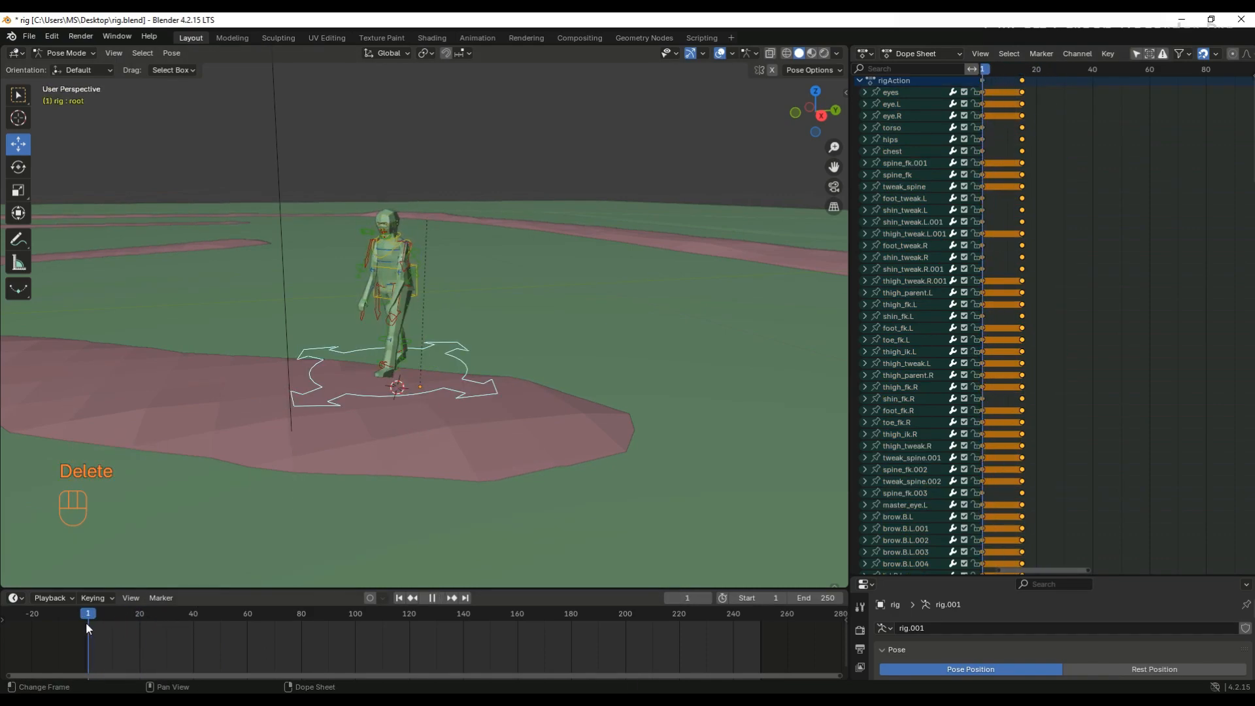
- Play the animation from the start to check the motion between the two contact poses
left_click_drag(984, 69, 1005, 70)
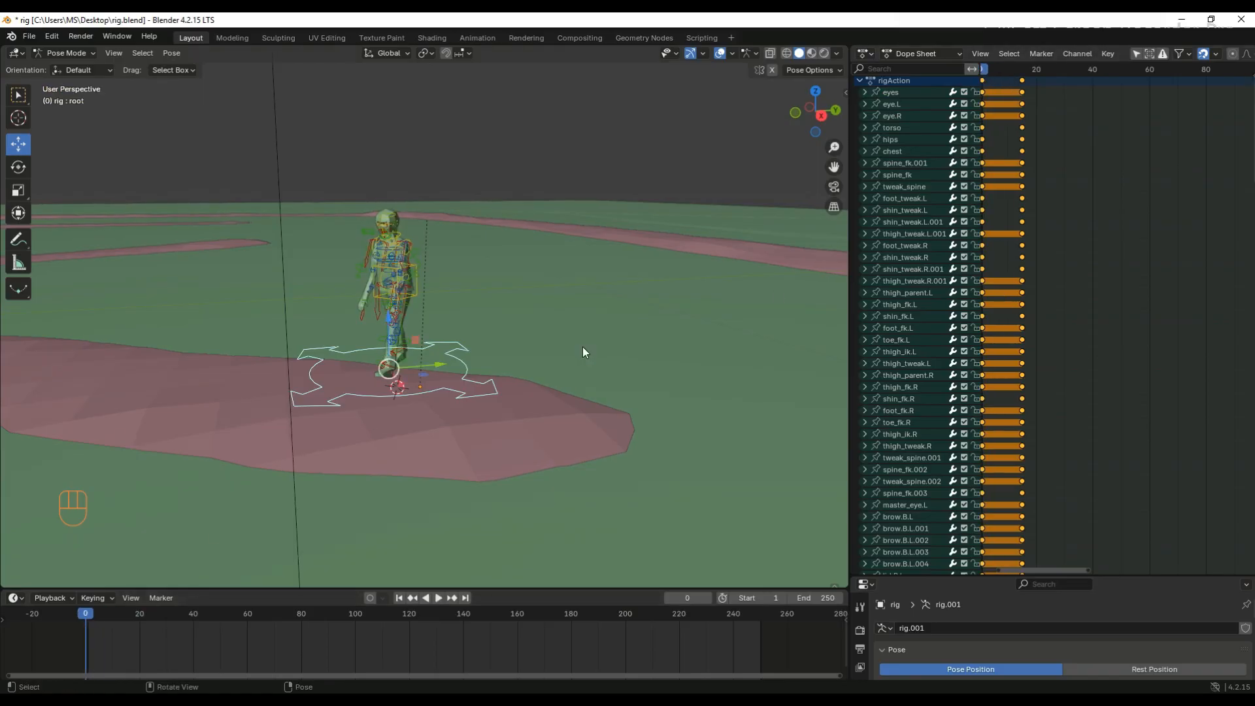
key("space")
key("space")
key("space")
key("space")
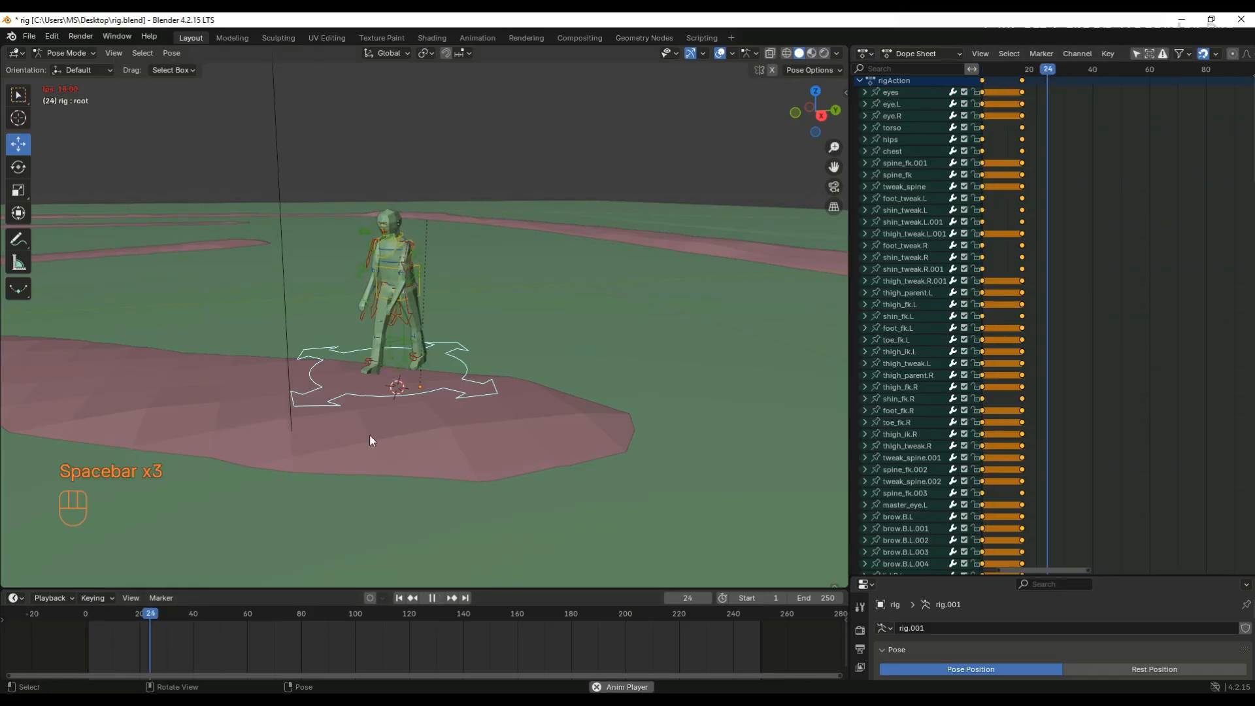
- Go to frame 7 and clear the rotation of the left foot IK control
scroll(1080, 178, "up", 6)
left_click_drag(1010, 70, 1077, 72)
scroll(1036, 213, "down", 1)
scroll(1035, 213, "down", 20, "ctrl")
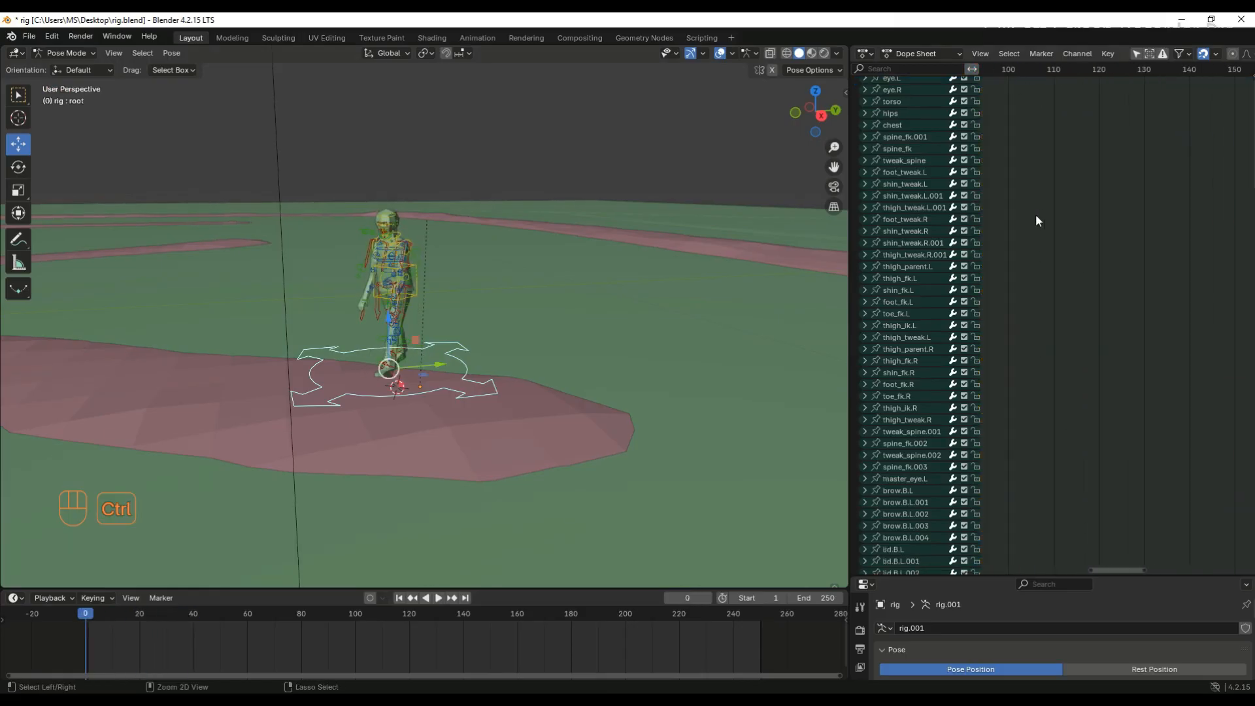
left_click_drag(1166, 570, 1002, 567)
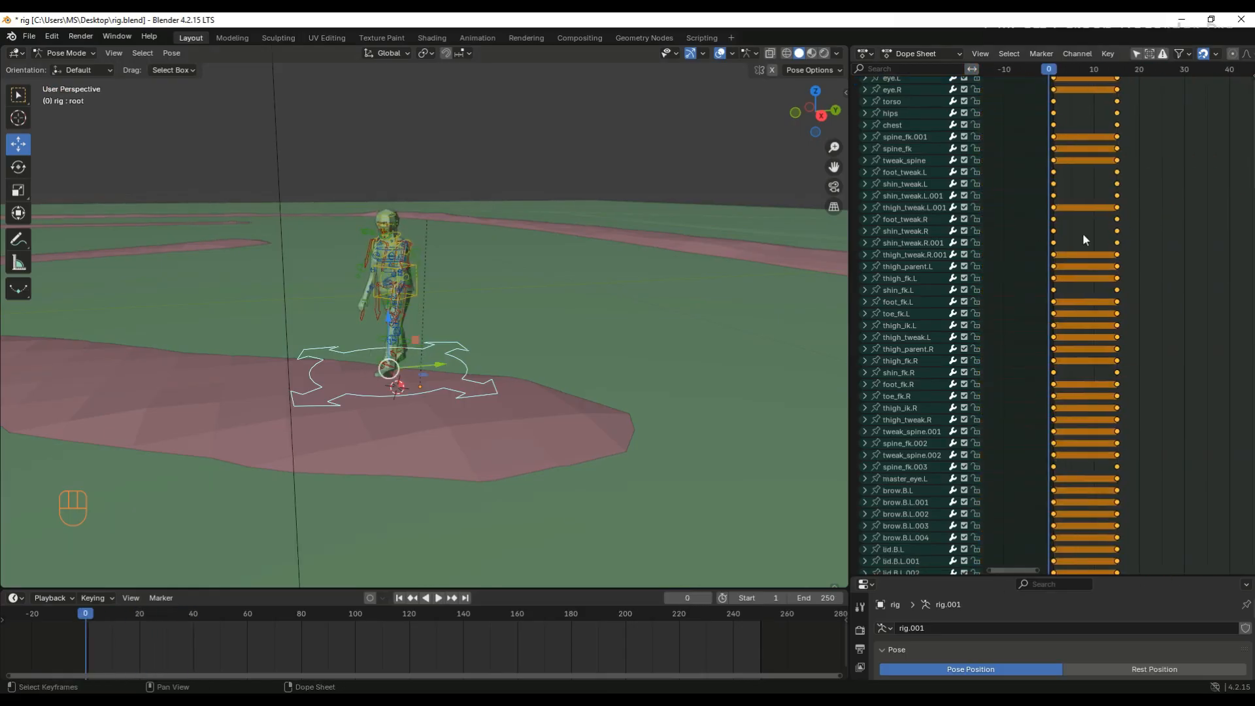
scroll(1078, 482, "up", 3)
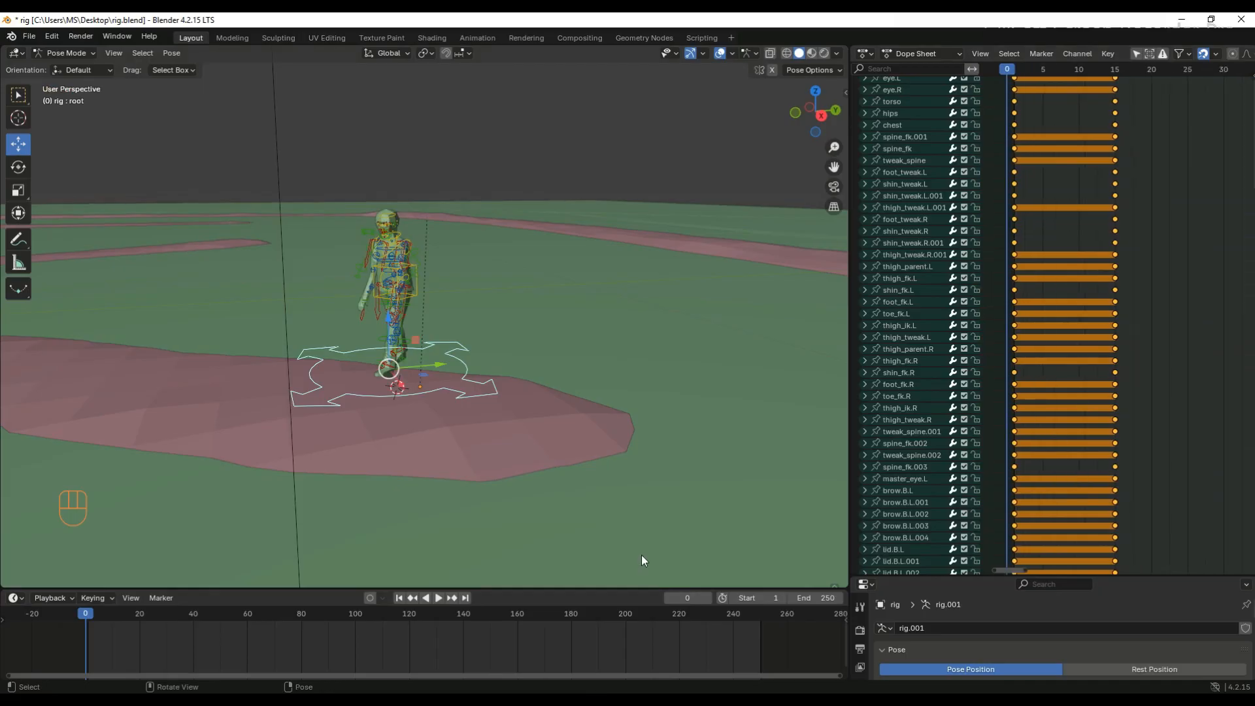
left_click(1059, 69)
scroll(1065, 87, "up", 2)
left_click_drag(987, 570, 998, 574)
middle_click_drag(352, 399, 531, 369)
left_click(409, 508)
key("alt+r")
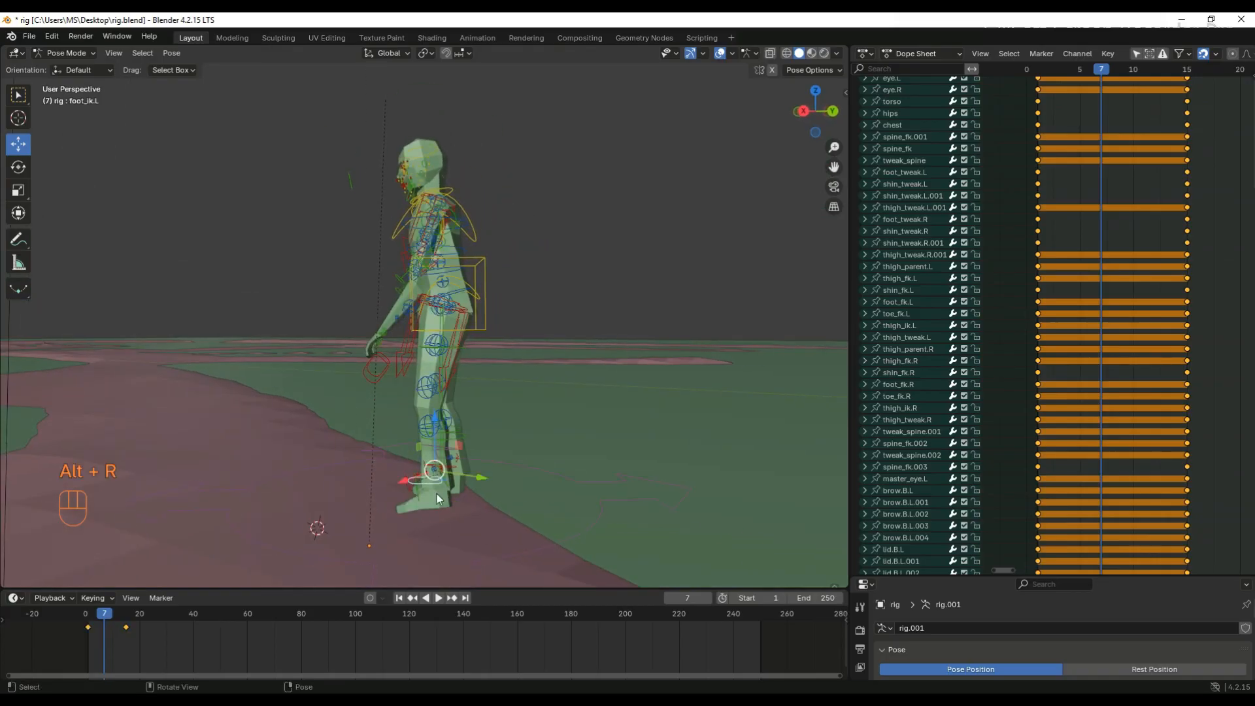
- Clear the rotation of the left toe IK control at frame 7
middle_click_drag(437, 493, 342, 501)
key("alt+r")
left_click(289, 417)
key("ctrl+z")
scroll(342, 500, "up", 3)
key("alt+r")
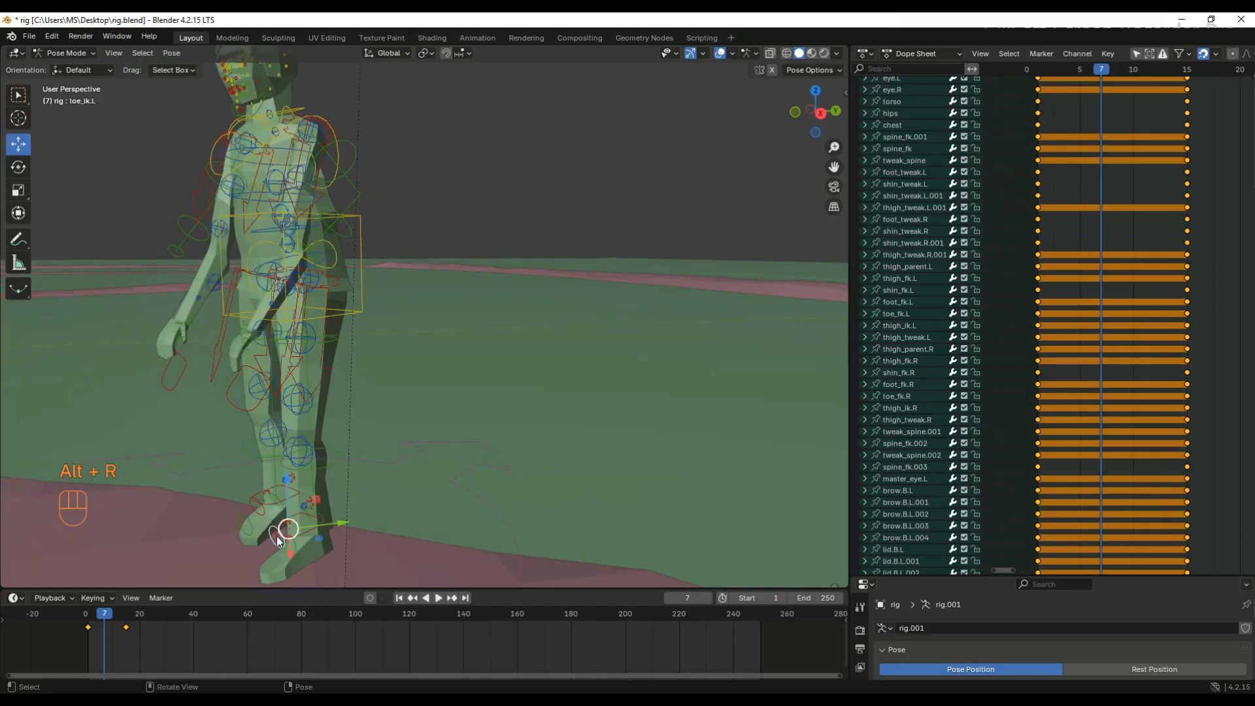
key("alt+r")
- Clear the rotations of the remaining foot and toe controls at frame 7
left_click(249, 532)
key("alt+r")
key("alt+r")
middle_click_drag(249, 531, 472, 452)
left_click(292, 504)
key("alt+r")
key("alt+r")
key("alt+r")
left_click(254, 439)
key("alt+r")
key("alt+r")
left_click(419, 477)
middle_click_drag(409, 523, 464, 411)
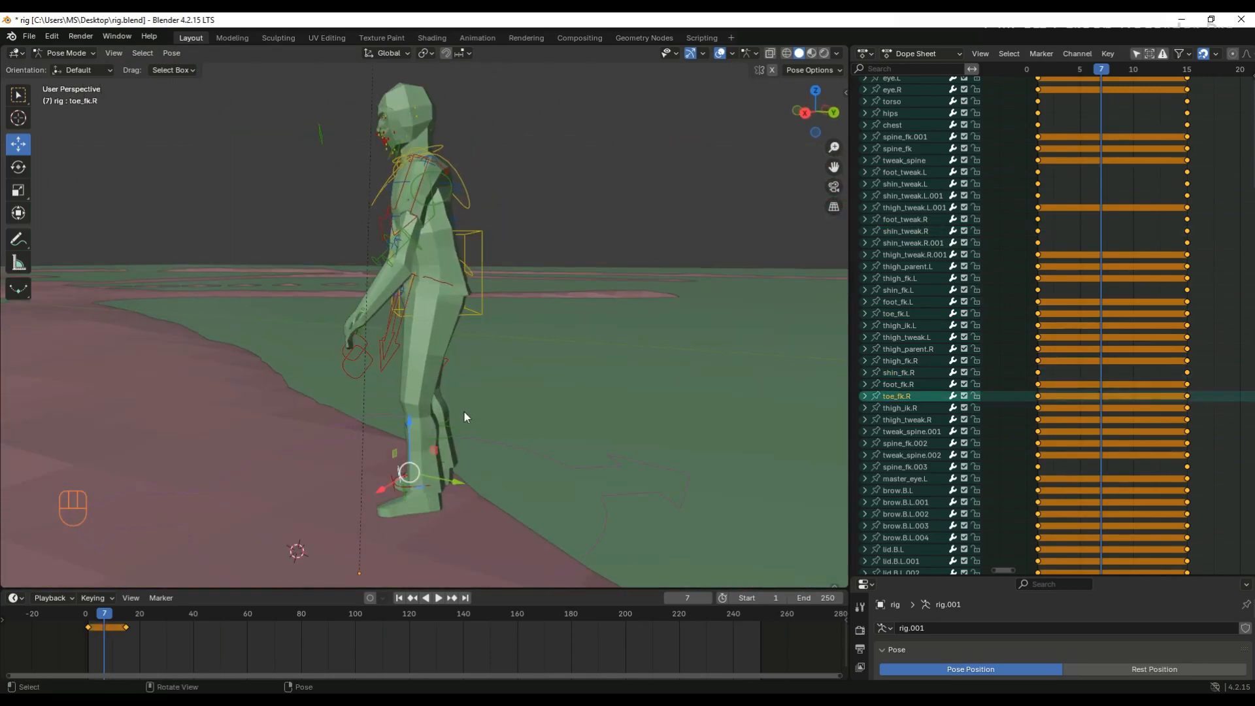
- Move the right foot IK control backward behind the standing left leg
left_click(449, 456)
scroll(492, 445, "up", 2)
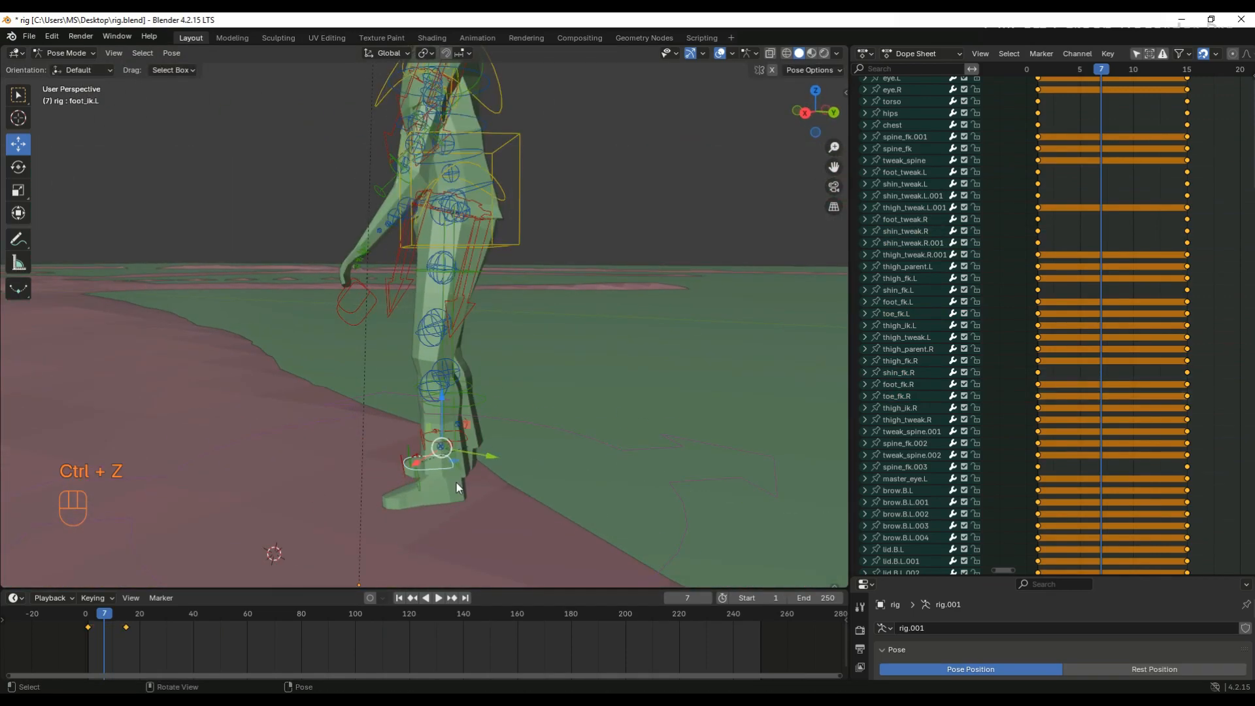
scroll(453, 482, "up", 2)
left_click(292, 430)
scroll(461, 486, "up", 2)
scroll(461, 486, "down", 3)
middle_click_drag(520, 481, 431, 357)
left_click(436, 350)
left_click(428, 387)
left_click_drag(421, 417, 308, 360)
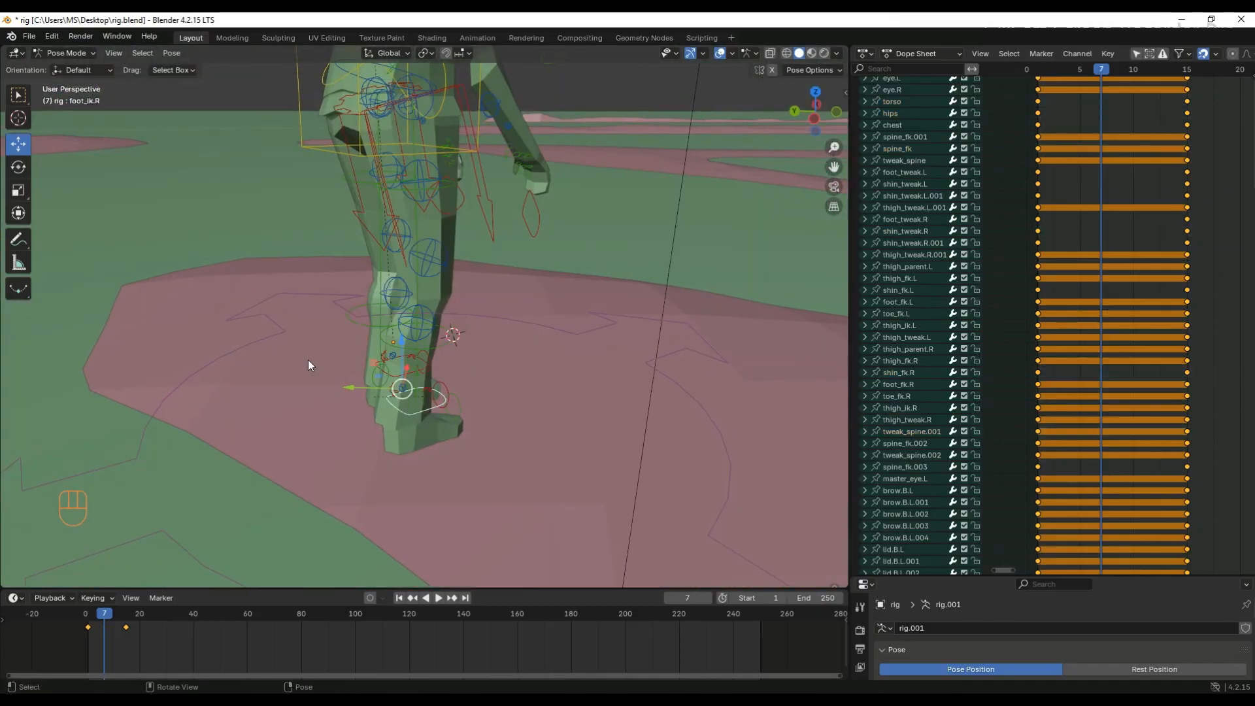
middle_click_drag(307, 359, 500, 441)
scroll(514, 375, "up", 2)
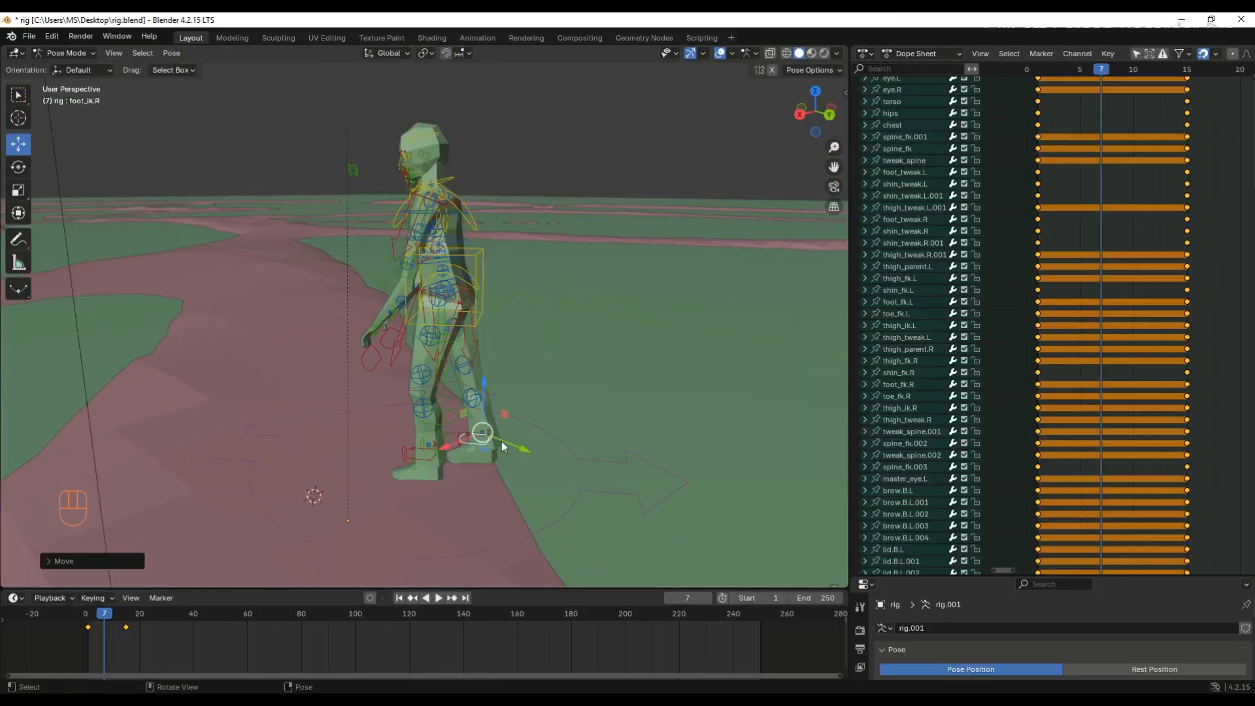
- Try to rotate the raised right foot IK control
left_click(18, 166)
left_click_drag(457, 385, 449, 398)
middle_click_drag(448, 397, 629, 461)
left_click(428, 371)
left_click(428, 363)
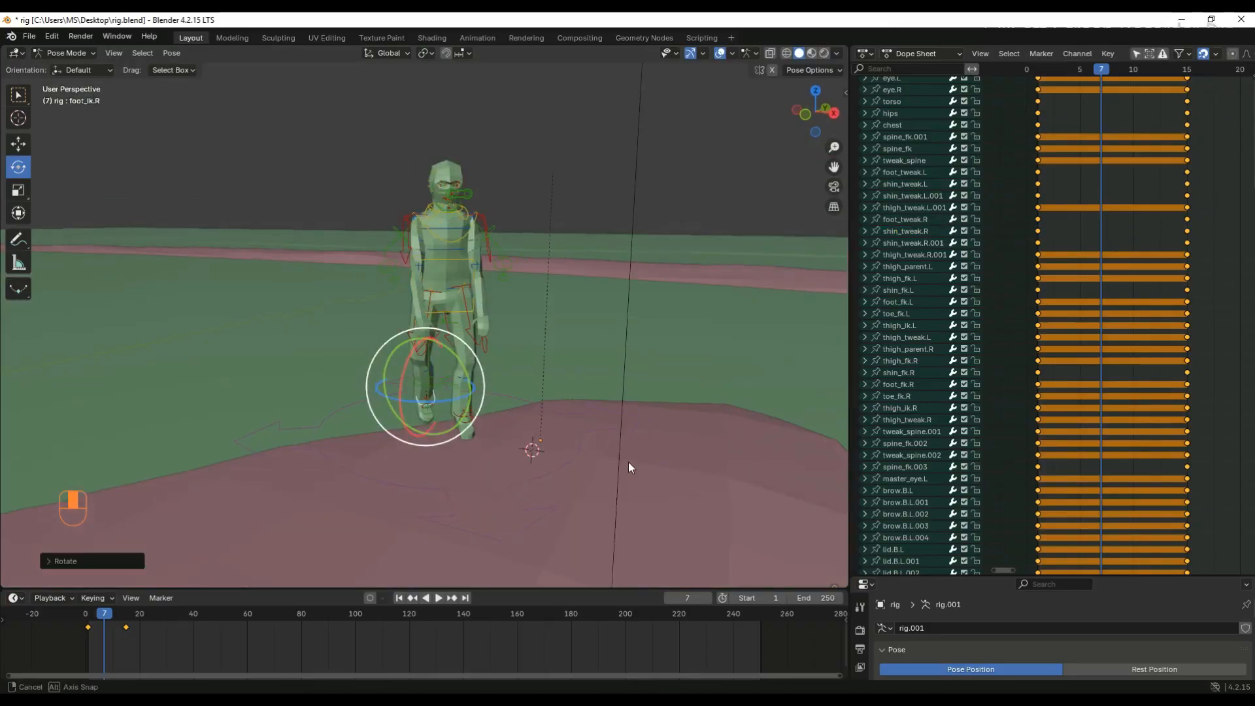
key("ctrl+z")
- Try to rotate the right shin controls shin_tweak.R.001 and shin_fk.R
middle_click_drag(465, 373, 425, 438)
left_click(420, 406)
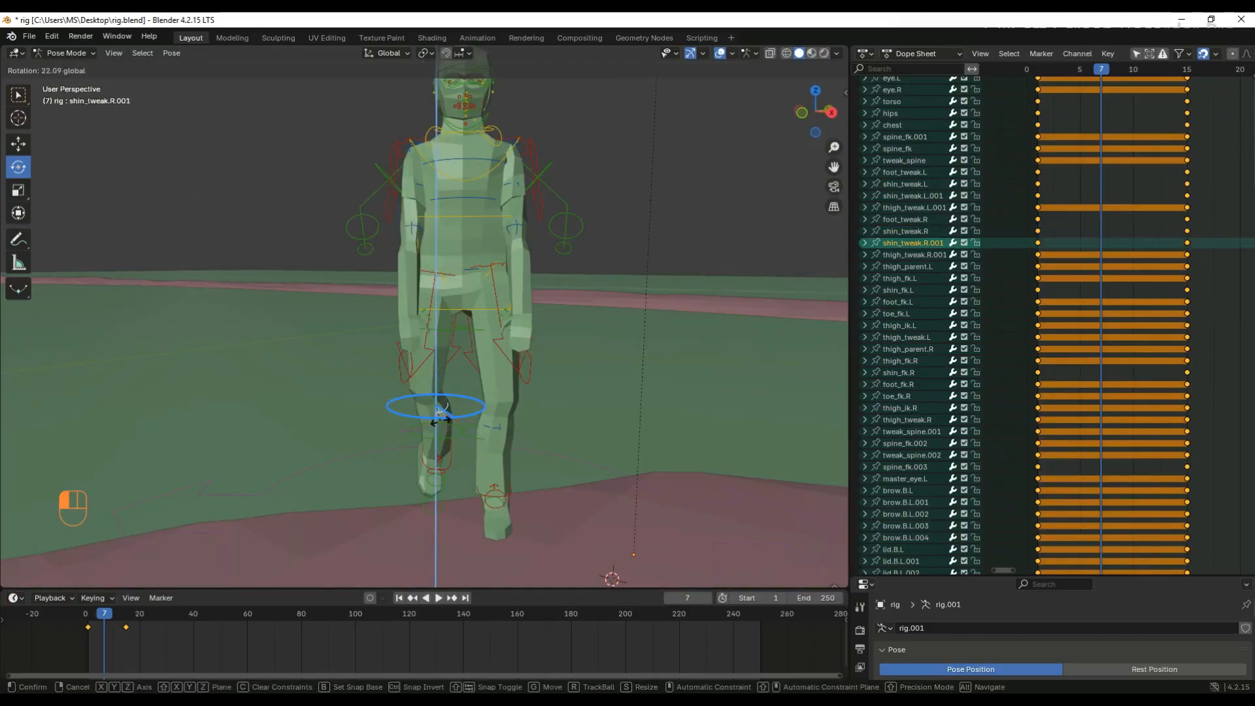
left_click(420, 364)
middle_click_drag(421, 364, 457, 483)
key("ctrl+z")
key("r")
left_click(460, 477)
key("ctrl+z")
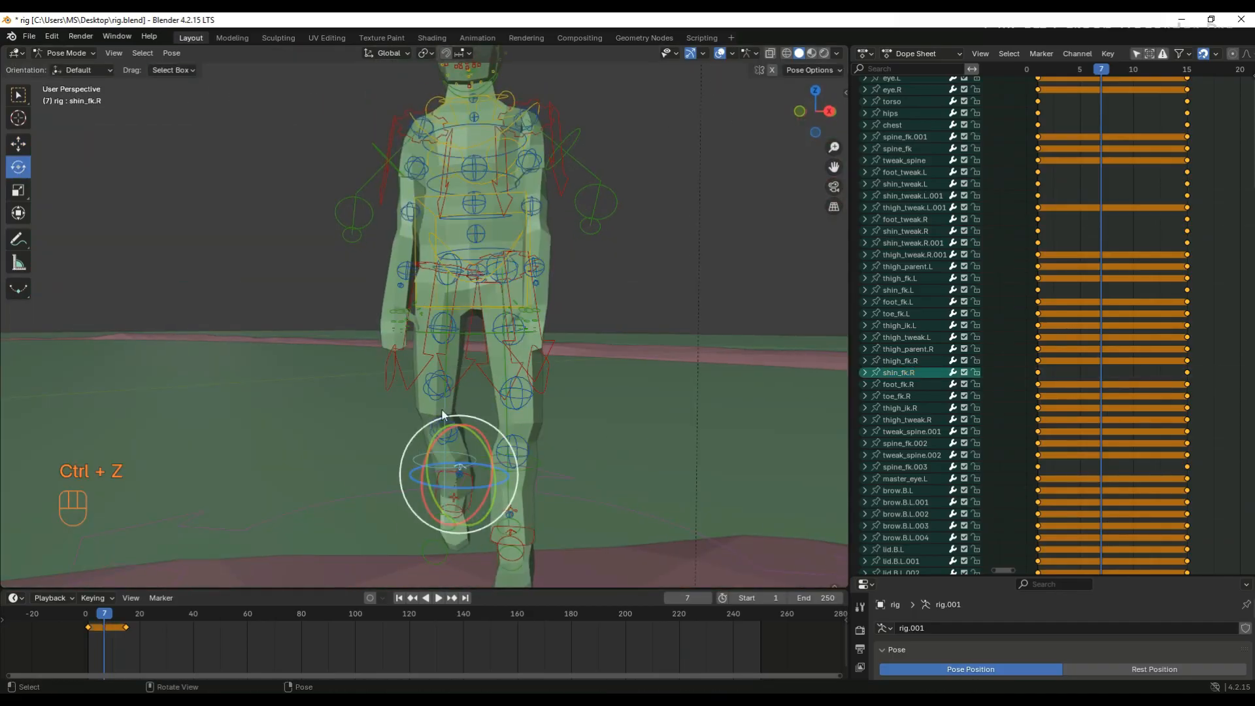
- Undo the trial rotations made on the right leg's controls
mouse_move(479, 428)
middle_mouse_down()
mouse_move(322, 485)
mouse_move(459, 447)
mouse_move(488, 357)
mouse_move(499, 507)
mouse_move(317, 498)
mouse_move(495, 417)
mouse_move(444, 441)
mouse_move(481, 416)
middle_mouse_up()
key("ctrl+z")
key("ctrl+z")
key("ctrl+z")
key("ctrl+z")
key("ctrl+z")
key("ctrl+z")
key("ctrl+z")
key("ctrl+z")
key("ctrl+z")
key("ctrl+z")
key("ctrl+z")
key("ctrl+z")
key("ctrl+z")
key("ctrl+z")
key("ctrl+z")
key("ctrl+z")
key("ctrl+z")
key("ctrl+z")
key("ctrl+z")
key("ctrl+z")
key("ctrl+z")
key("shift+z")
key("shift+z")
key("ctrl+z")
key("n")
key("n")
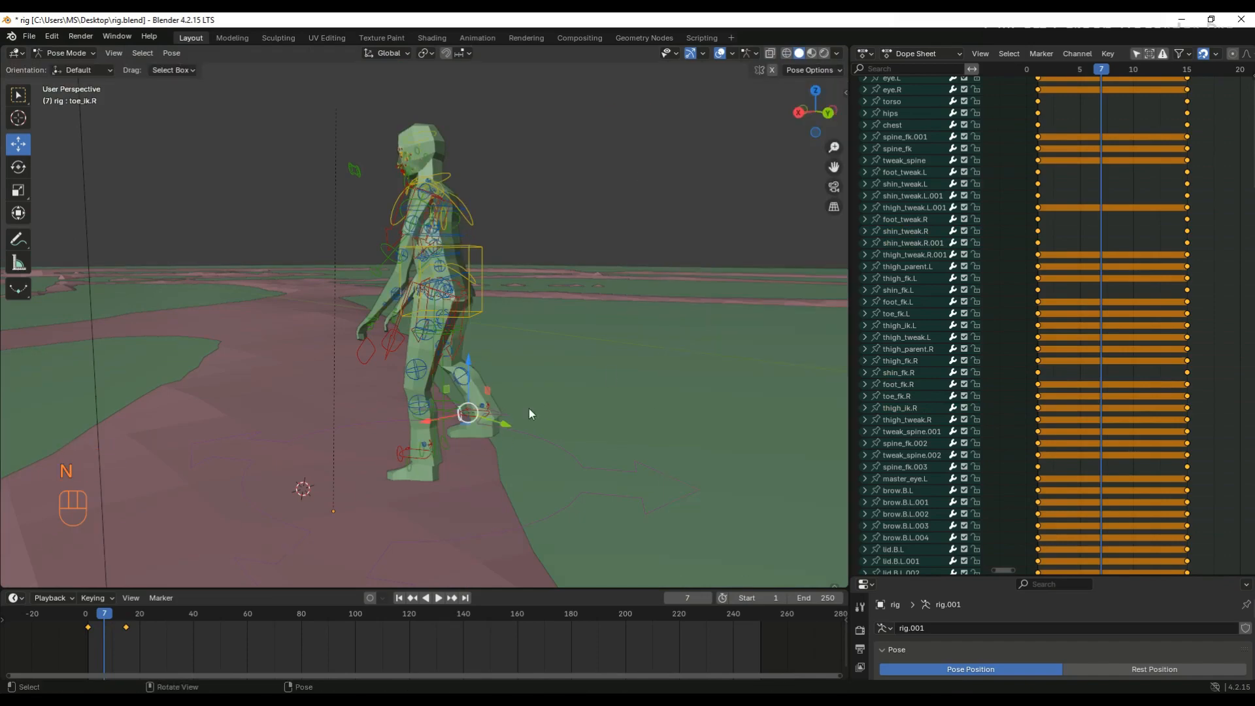
- Try to adjust the right toe and shin tweak controls, and undo the changes
scroll(528, 409, "up", 3)
key("shift+space")
key("r")
key("ctrl+z")
key("ctrl+z")
middle_click_drag(483, 490, 392, 470)
key("ctrl+z")
key("shift+z")
key("shift+z")
key("ctrl+z")
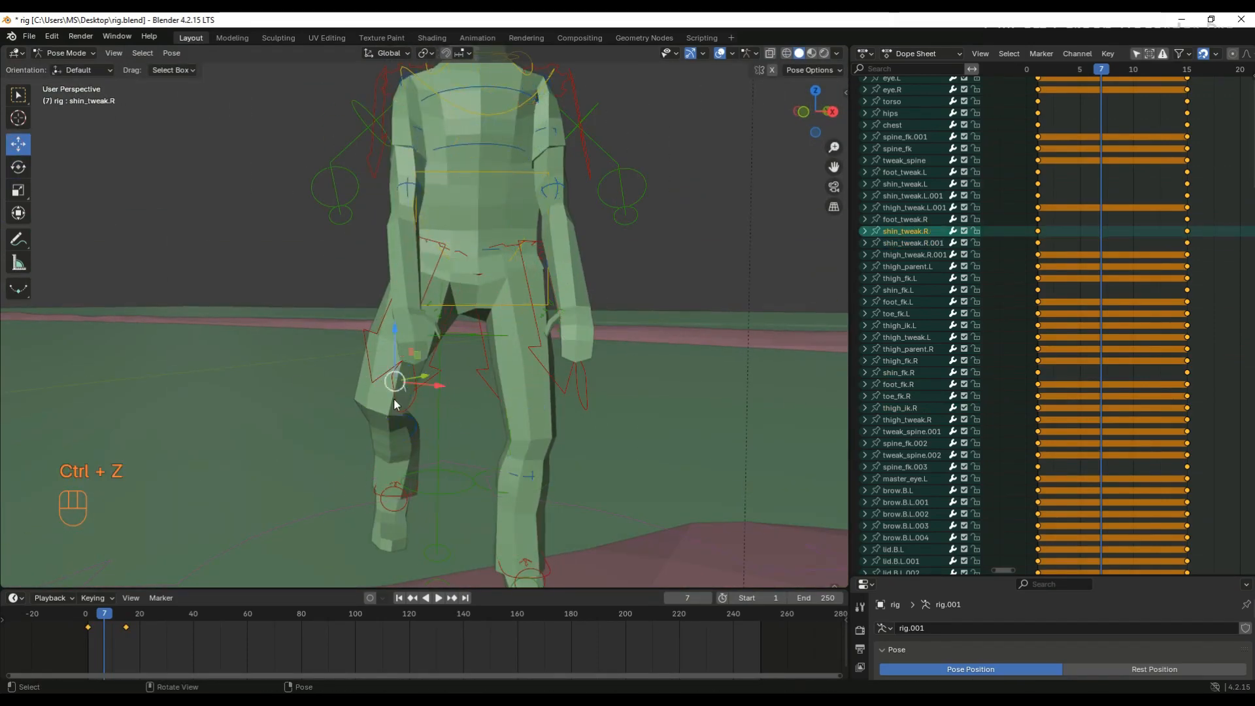
- Rotate the right foot IK control and shift it inward toward the other leg
key("shift+space")
key("g")
middle_click_drag(393, 398, 392, 432)
key("shift+space")
key("r")
key("ctrl+z")
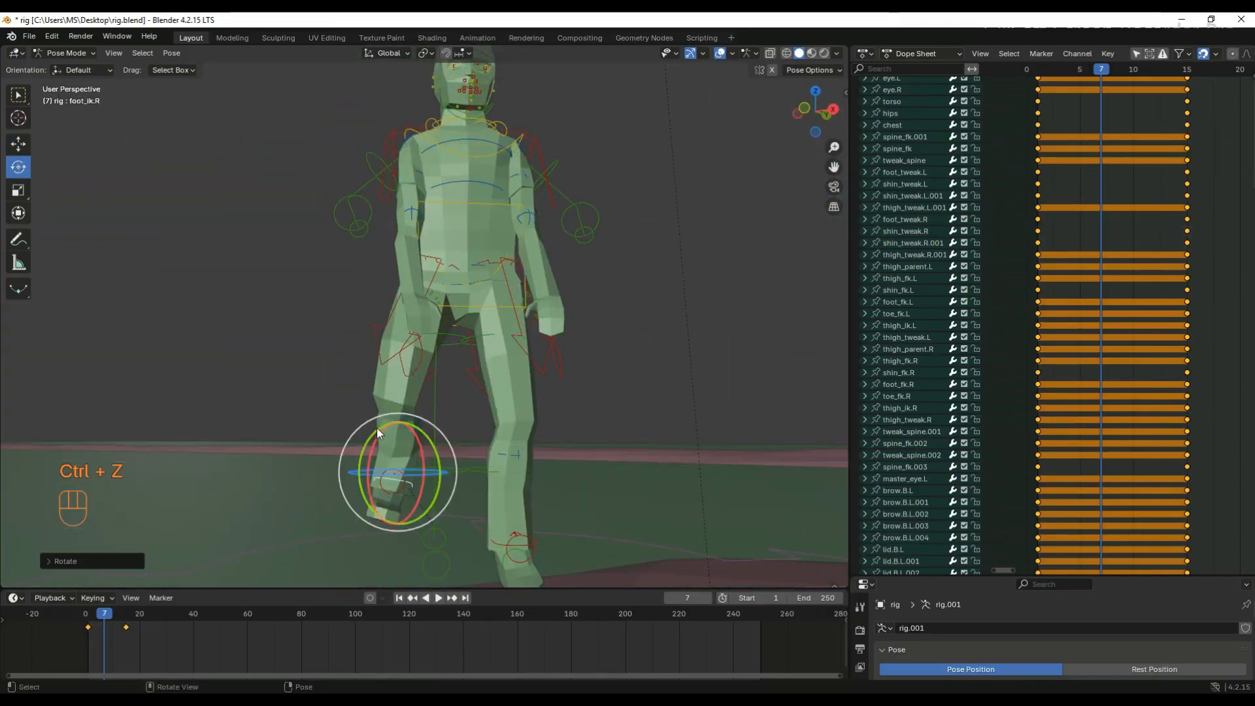
left_click_drag(376, 428, 398, 458)
key("ctrl+z")
left_click(444, 502)
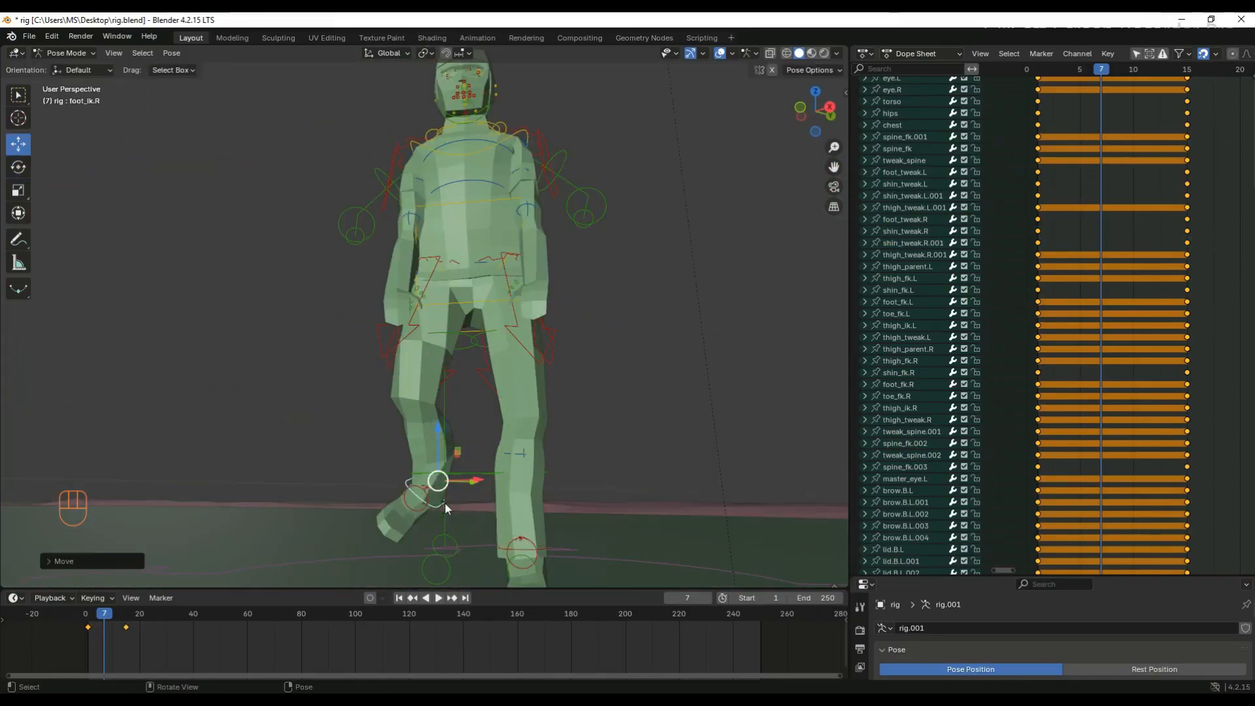
key("ctrl+z")
- Rotate the right foot IK control so the raised foot's toes point down toward the ground
key("KP_Decimal")
middle_click_drag(394, 526, 395, 418)
left_click(393, 317)
left_click_drag(394, 317, 418, 307)
scroll(506, 229, "down", 4)
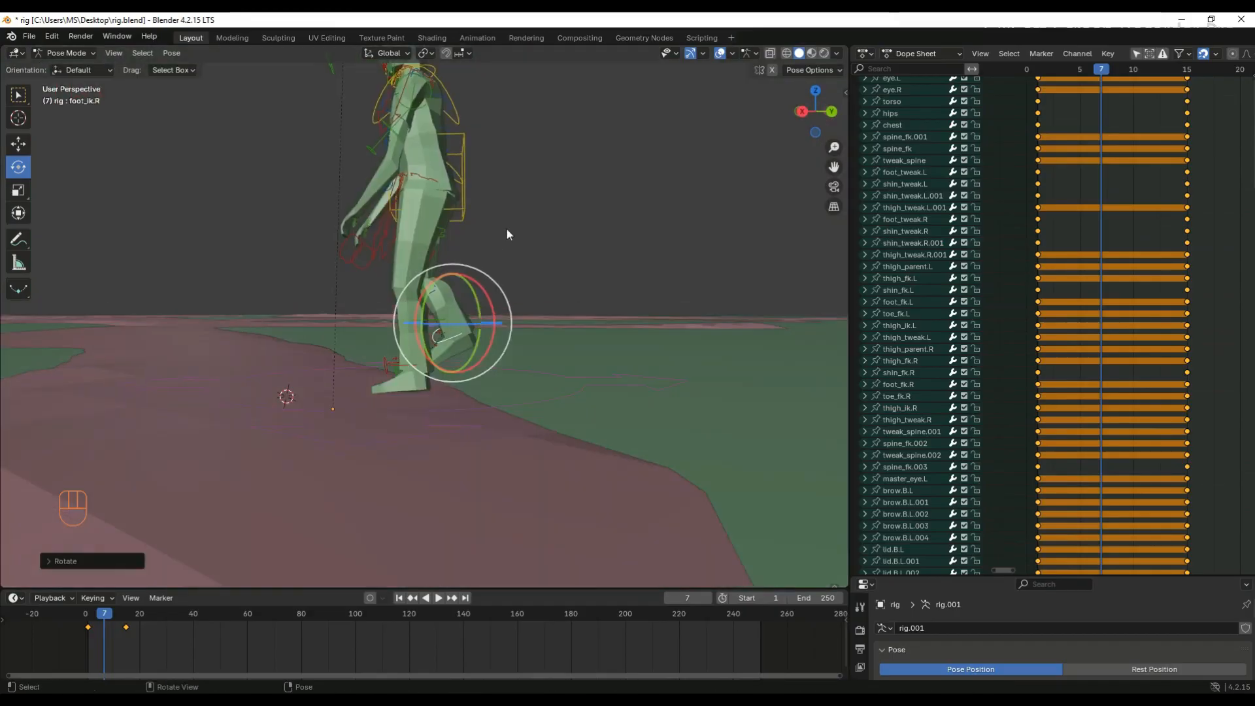
scroll(506, 229, "up", 3)
left_click_drag(556, 314, 551, 331)
middle_click_drag(551, 331, 418, 334)
mouse_move(396, 332)
left_mouse_down()
mouse_move(391, 315)
mouse_move(404, 324)
left_mouse_up()
- Try to rotate the shin_tweak.R control at the right knee, and undo it
left_click(376, 239)
left_click_drag(374, 247, 391, 244)
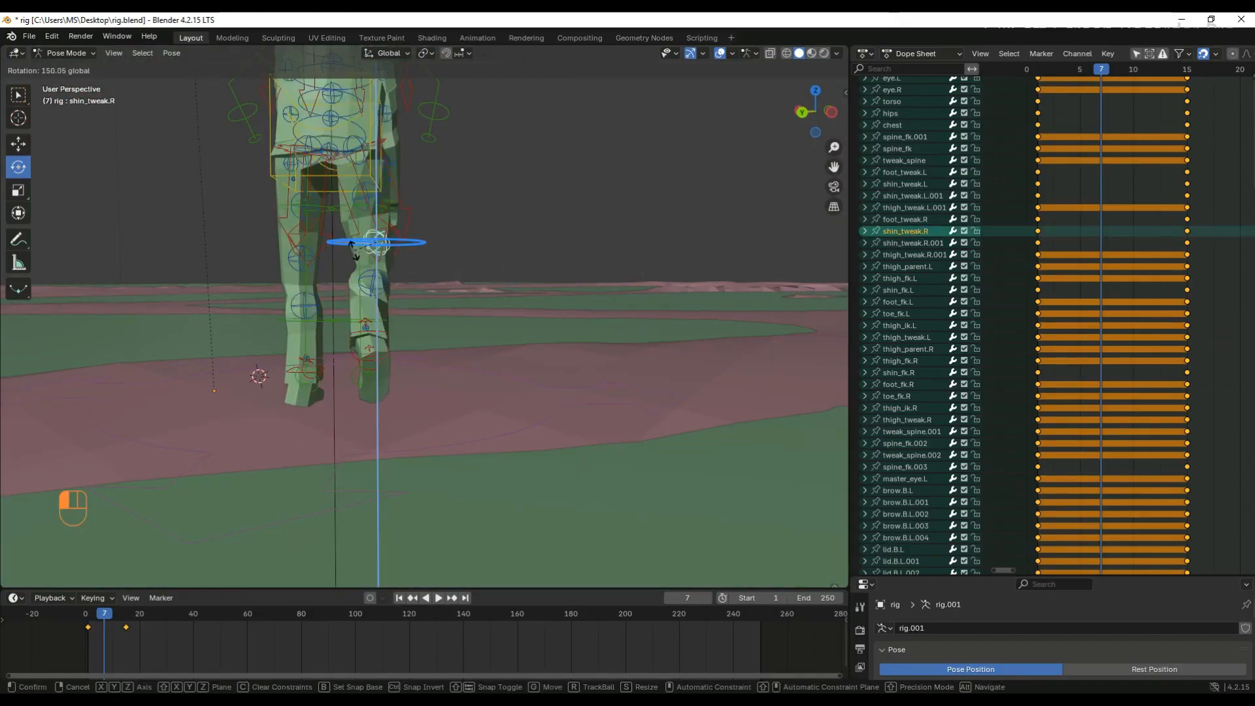
key("ctrl+z")
key("ctrl+z")
- Fine-tune the rotation of the right leg's controls
middle_click_drag(391, 245, 458, 353)
left_click(469, 346)
left_click_drag(476, 354, 488, 351)
middle_click_drag(488, 351, 510, 287)
left_click(493, 205)
left_click_drag(496, 213, 516, 208)
- Try to move the shin_tweak.R.001 control on the right shin, and undo it
middle_click_drag(516, 261, 465, 354)
left_click(466, 327)
left_click(19, 144)
left_click_drag(475, 262, 473, 284)
middle_click_drag(473, 285, 520, 302)
scroll(519, 302, "down", 3)
key("ctrl+z")
left_click_drag(479, 236, 439, 272)
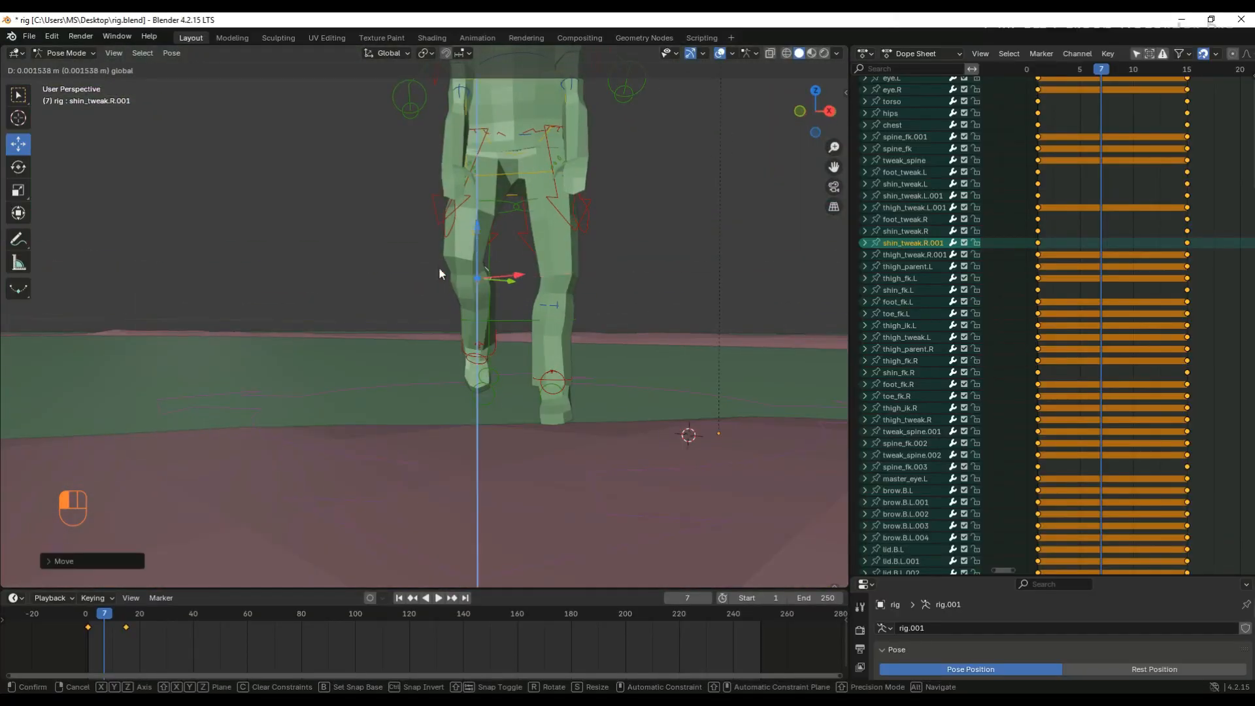
key("ctrl+z")
- Raise the torso control slightly for the passing pose at frame 7
middle_click_drag(439, 271, 452, 223)
left_click(409, 294)
key("ctrl+z")
left_click(440, 208)
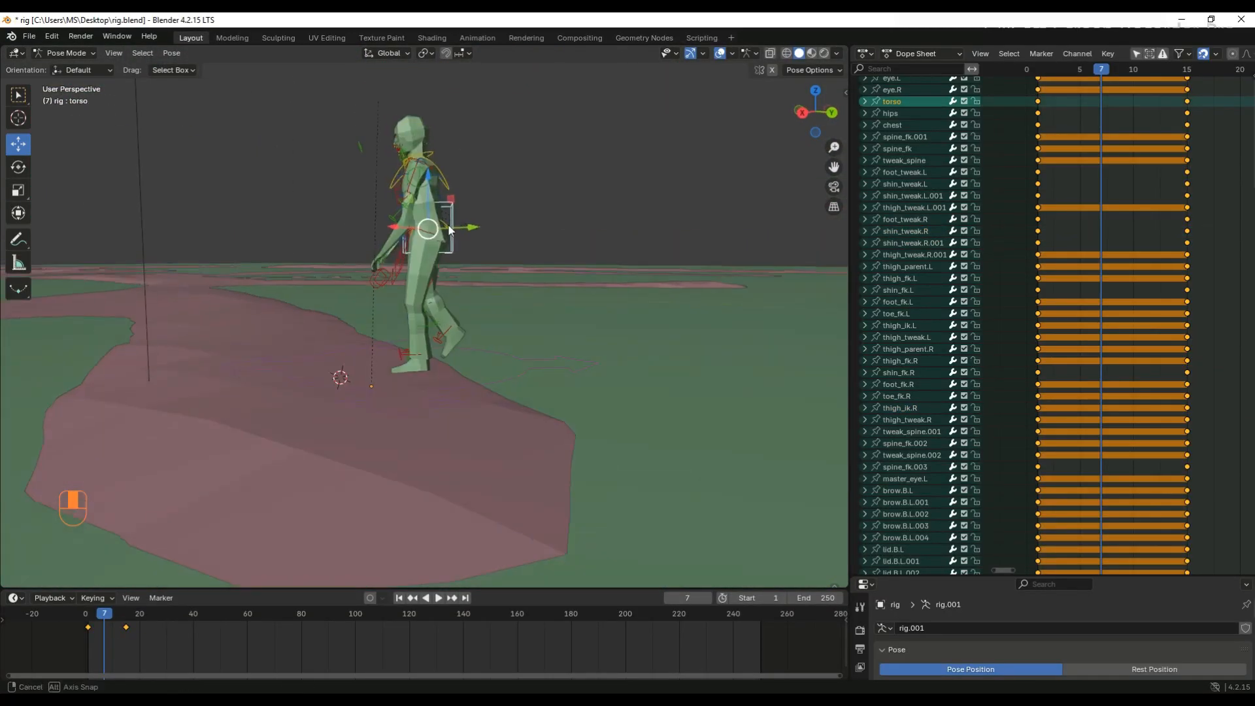
scroll(452, 223, "up", 3)
left_click_drag(833, 168, 846, 265)
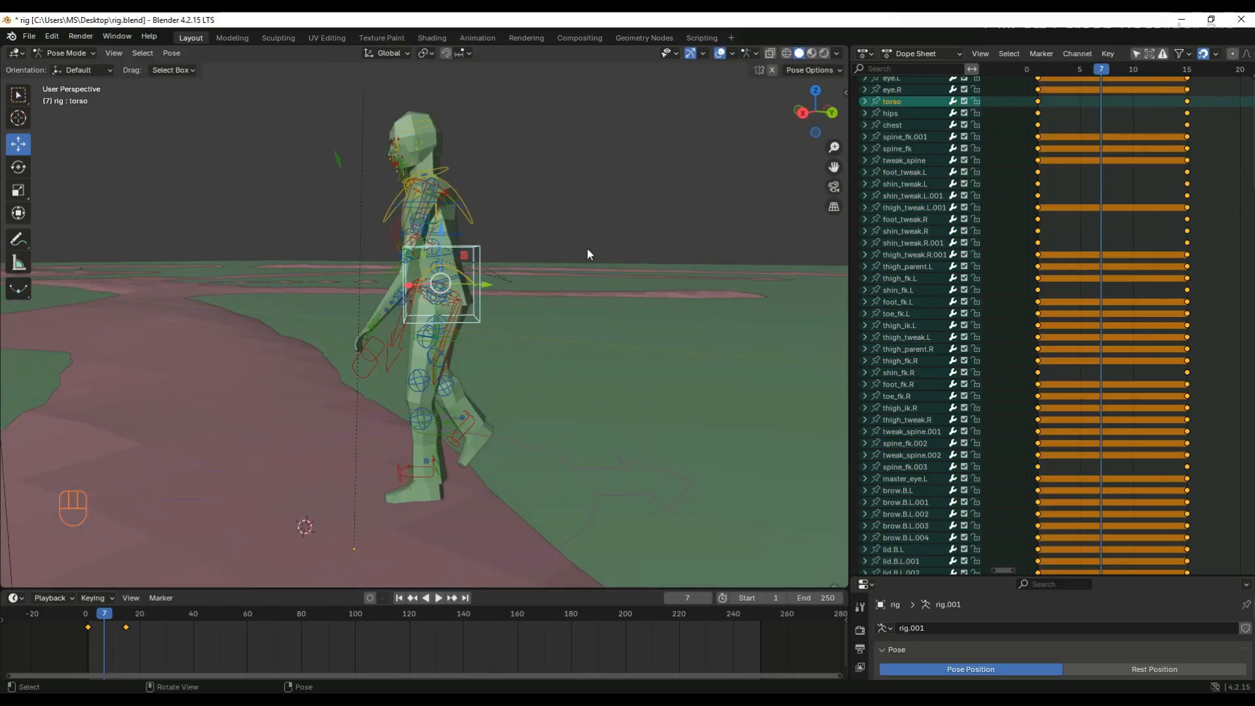
left_click_drag(444, 232, 444, 229)
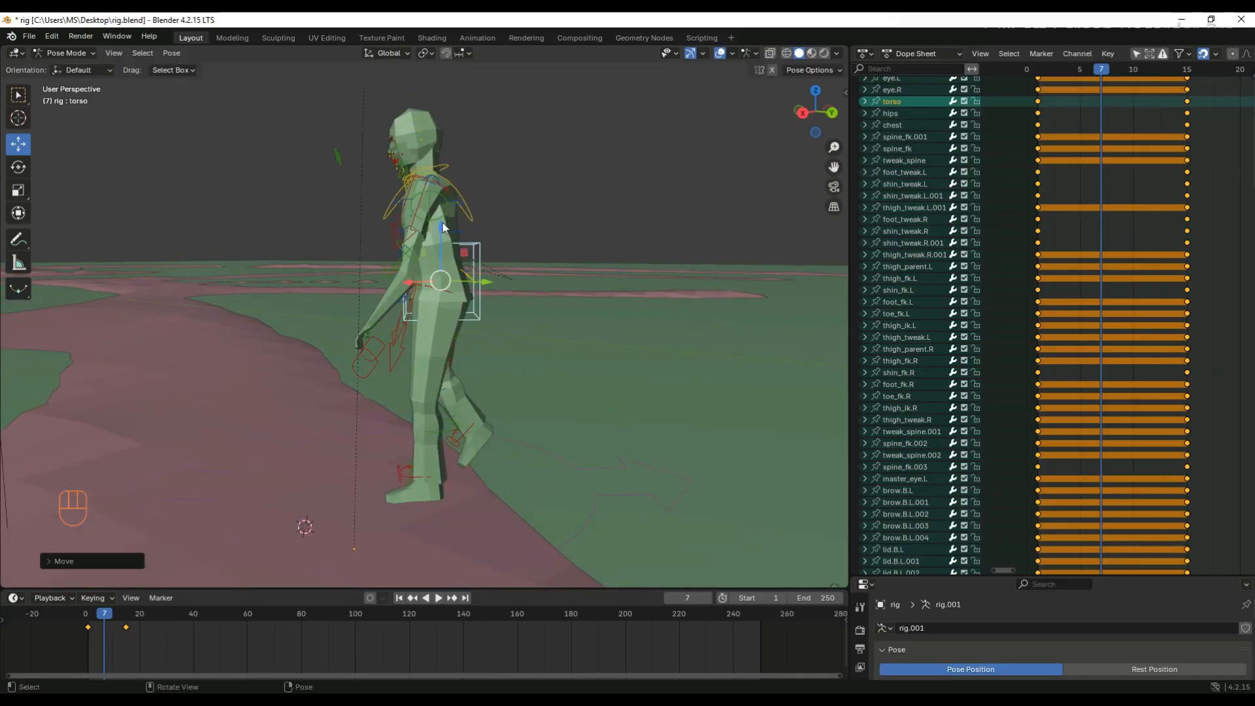
- Select all bones and insert keyframes for the passing pose at frame 7
key("a")
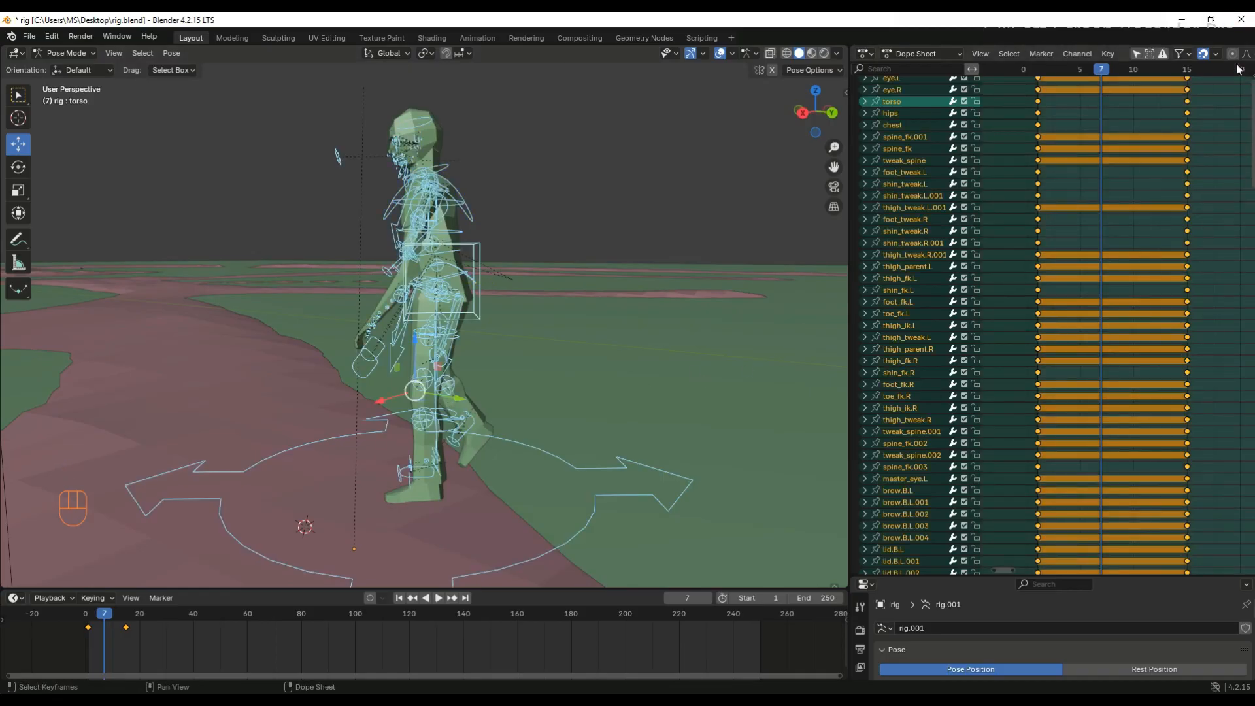
key("i")
left_click(1099, 125)
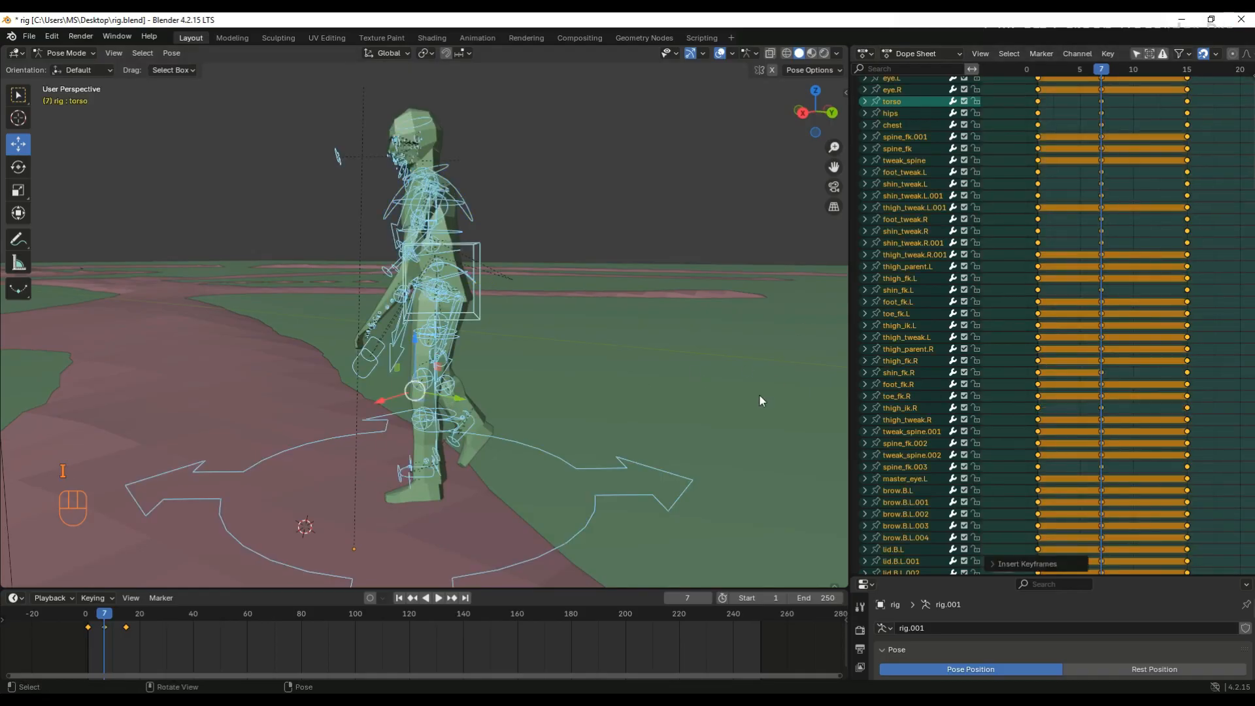
- Play the animation from frame 0 to check the motion through the passing pose
left_click_drag(1100, 69, 1026, 70)
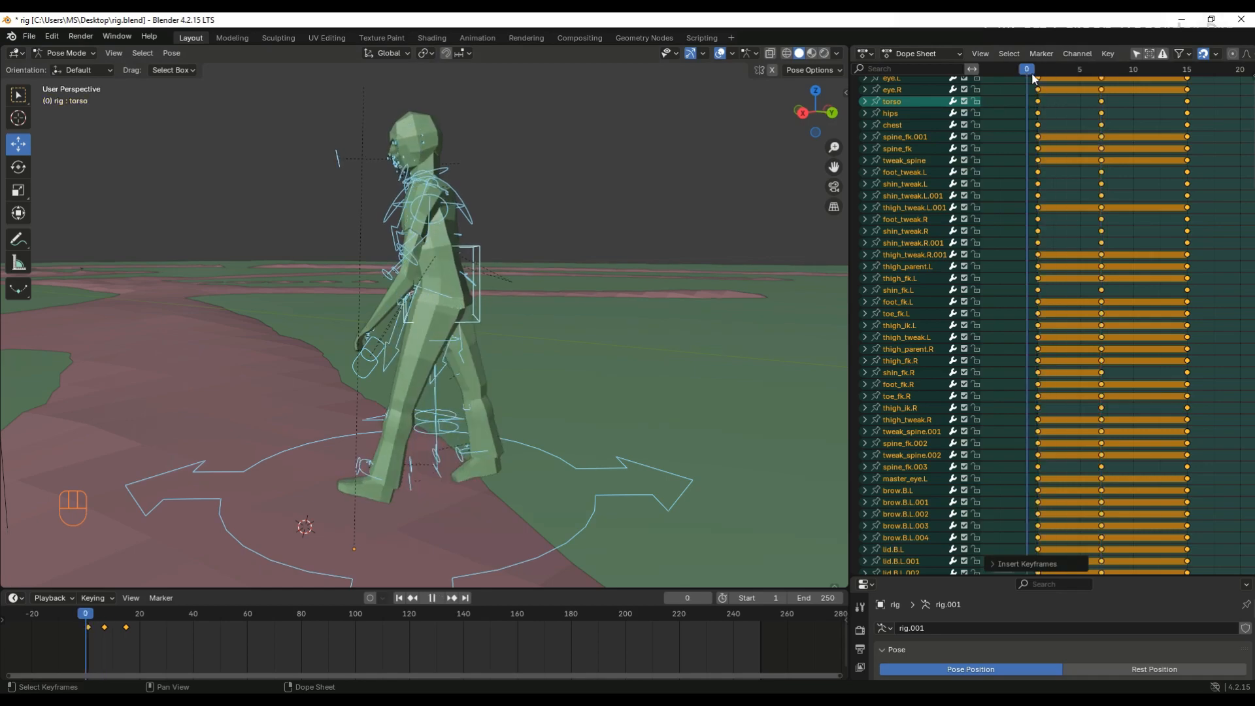
key("space")
key("space")
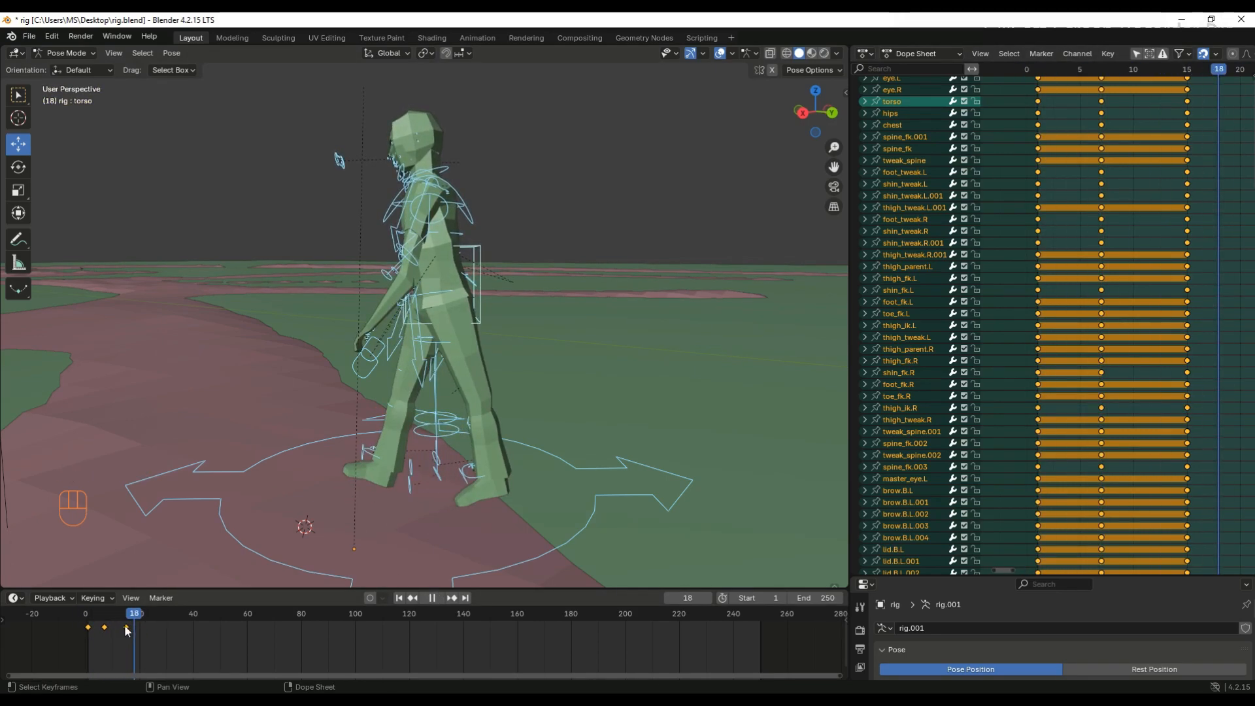
- At frame 4, clear the rotation of the left foot's toe and foot IK controls
left_click_drag(1103, 74, 1074, 77)
left_click(378, 474)
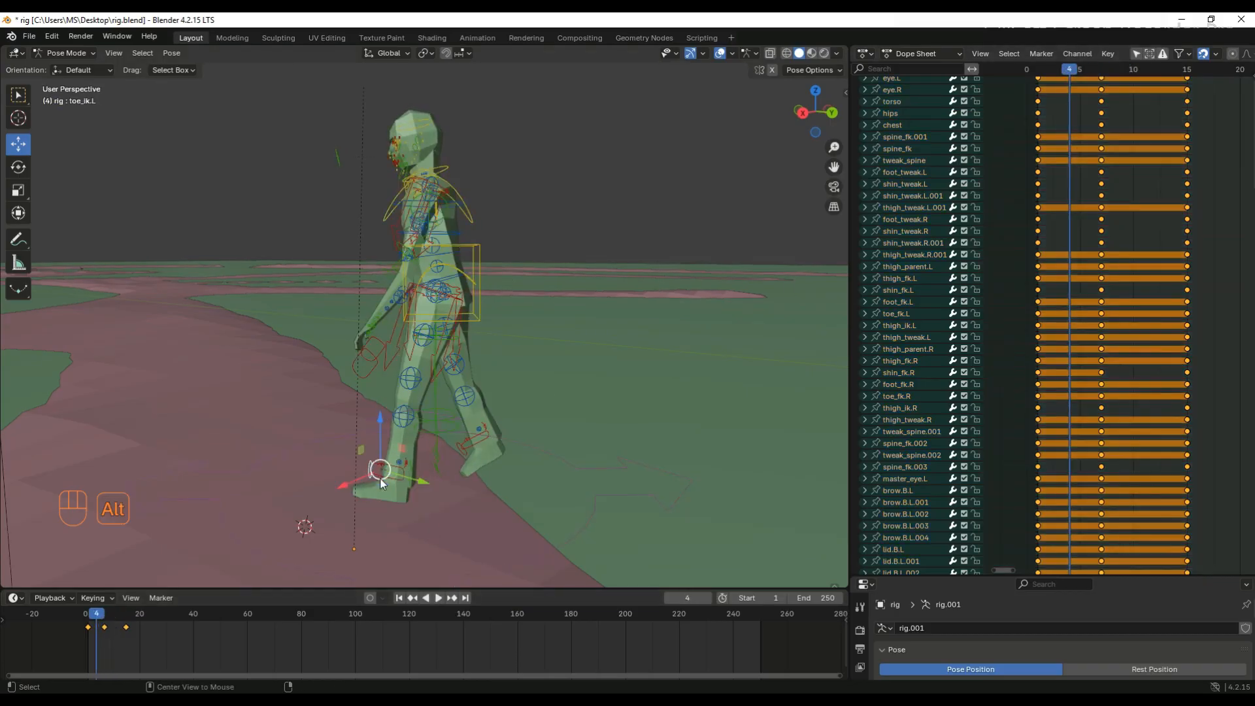
key("alt+r")
key("alt+r")
key("alt+r")
- Lower the torso control and move the foot_ik.R control backward along Y for the frame 4 pose
left_click(474, 316)
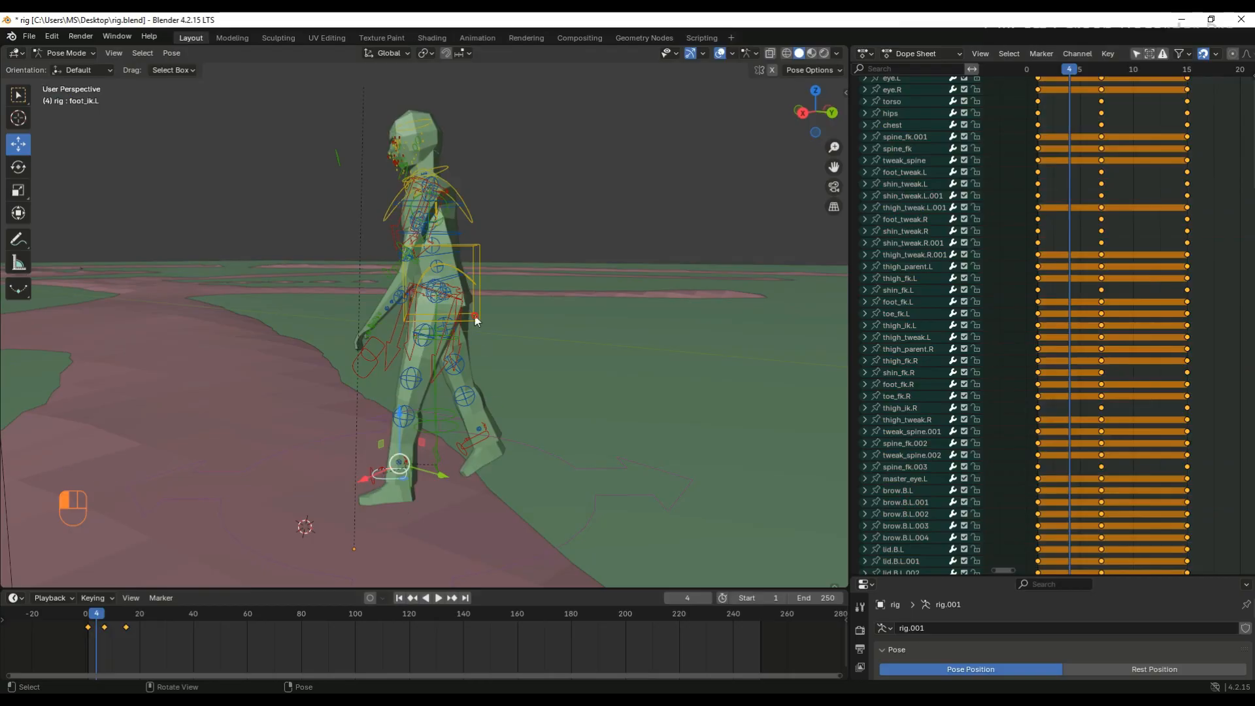
left_click_drag(439, 245, 487, 325)
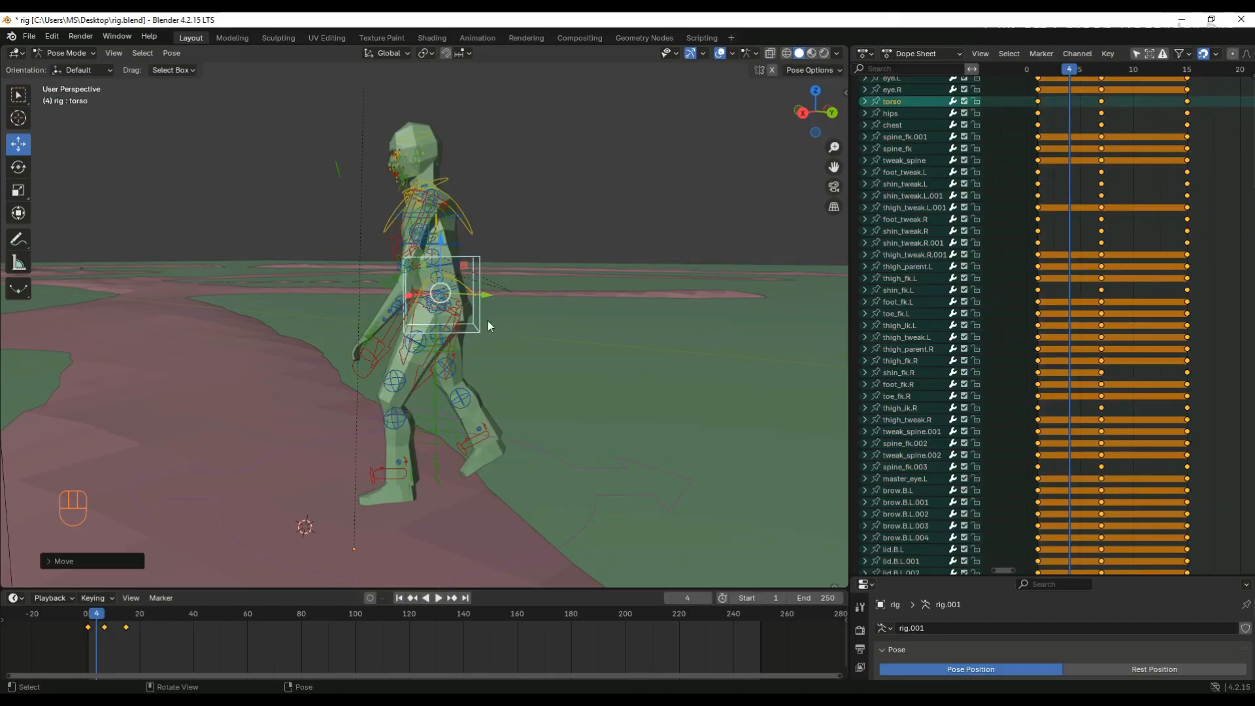
left_click(471, 447)
left_click_drag(524, 436, 551, 434)
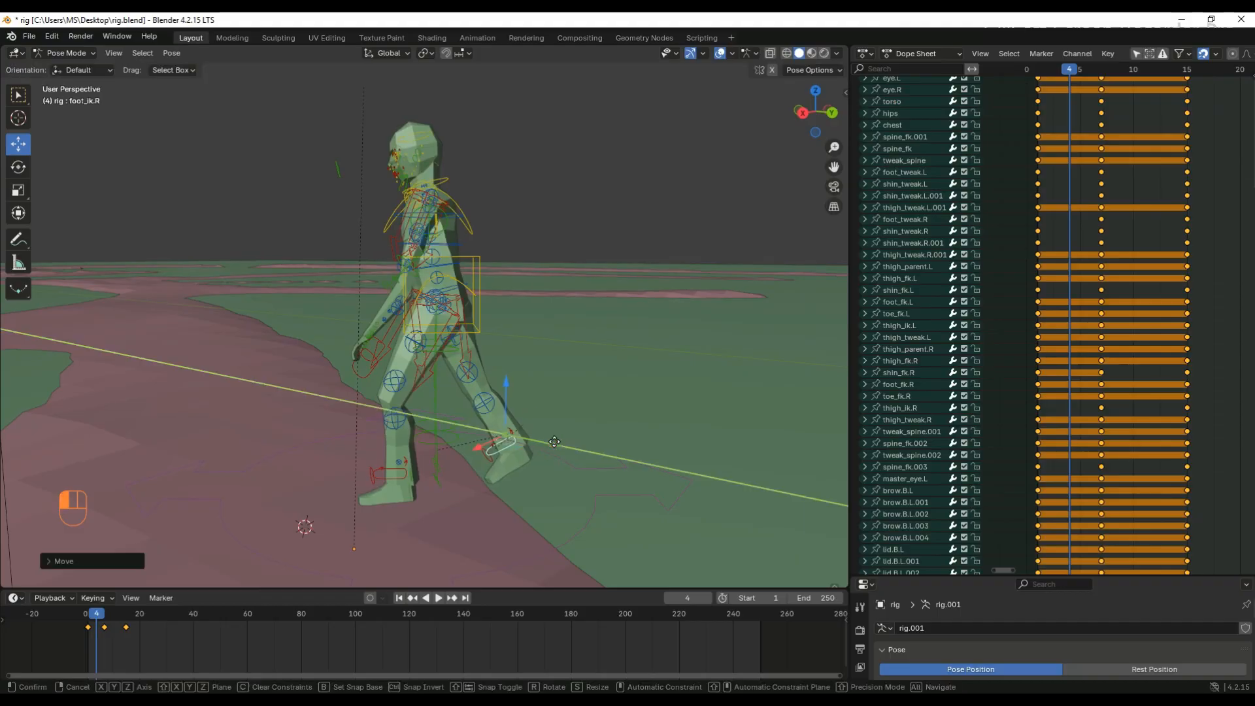
left_click_drag(511, 396, 510, 396)
middle_click_drag(511, 396, 500, 461)
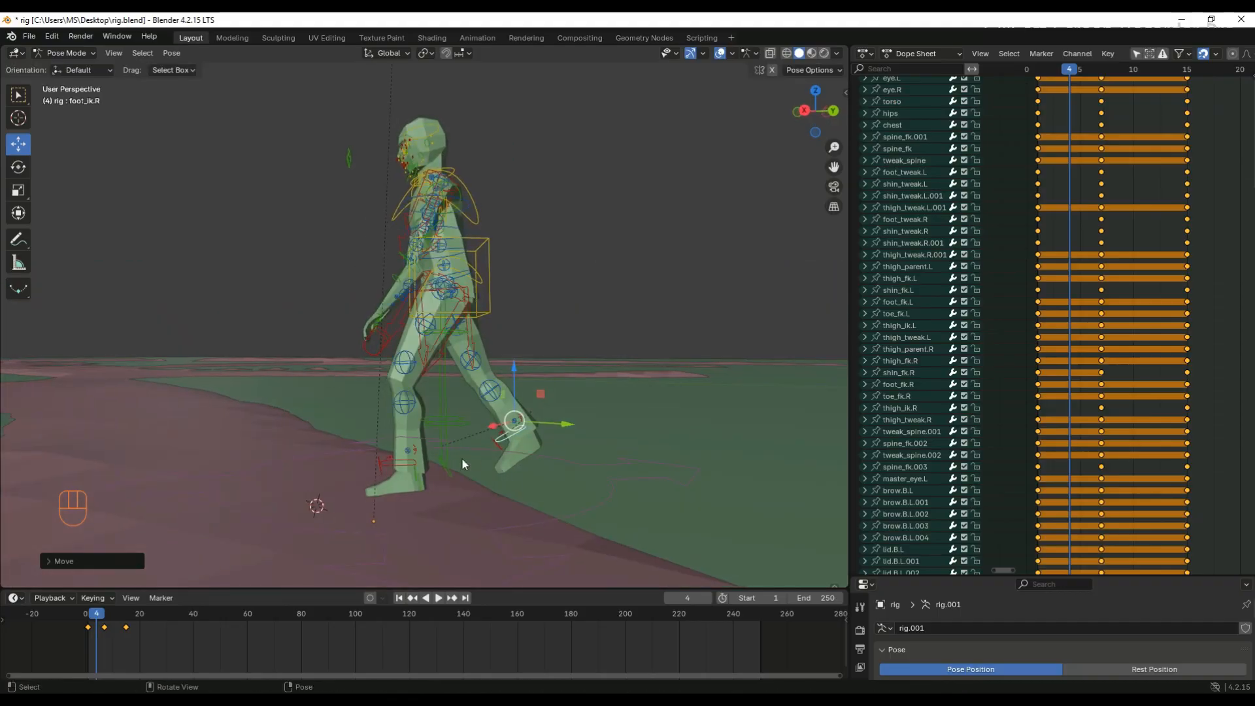
- Insert keyframes for all bones at frame 4 and play the animation to check the motion
key("a")
key("i")
left_click(1072, 241)
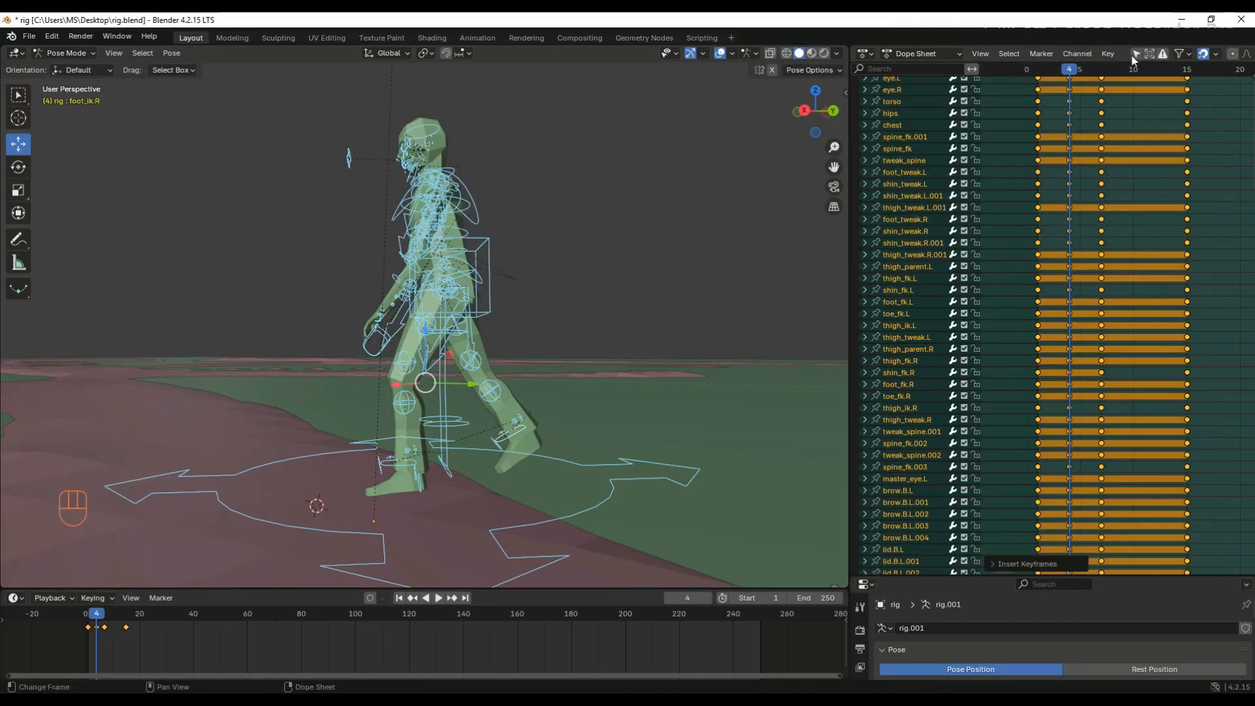
key("space")
key("space")
key("space")
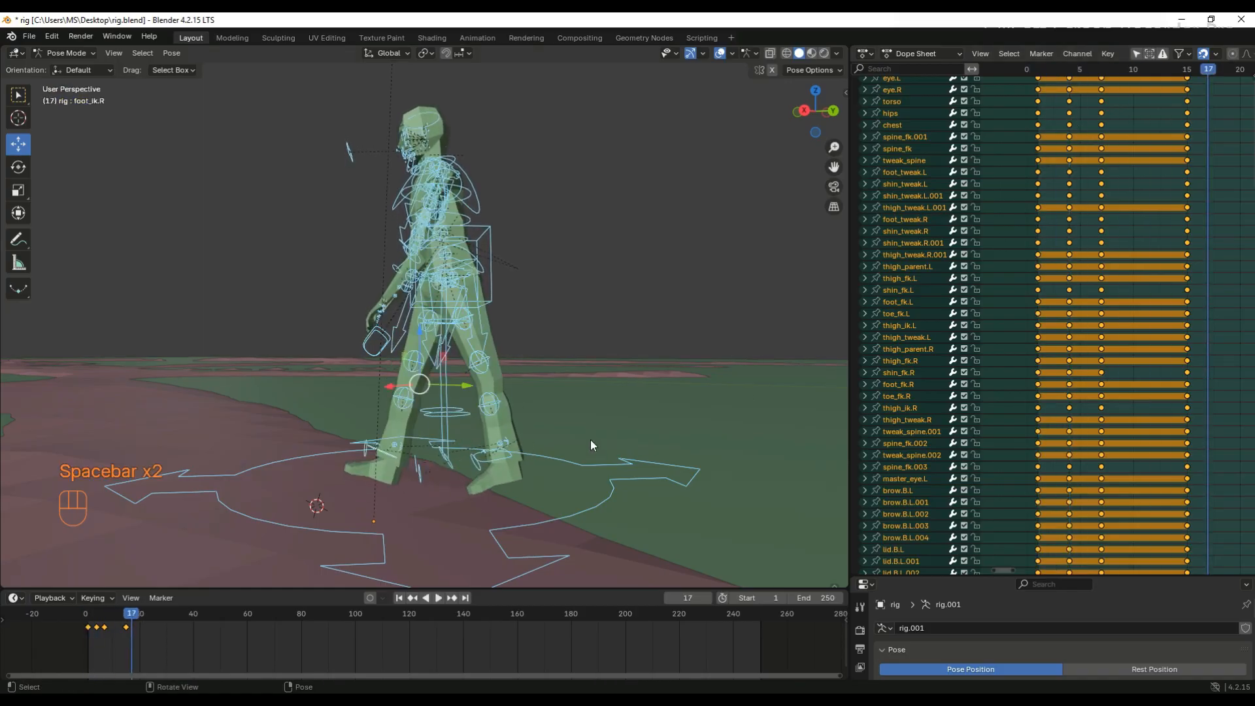
- Raise the torso control slightly for the in-between pose at frame 11
left_click_drag(1133, 70, 1142, 70)
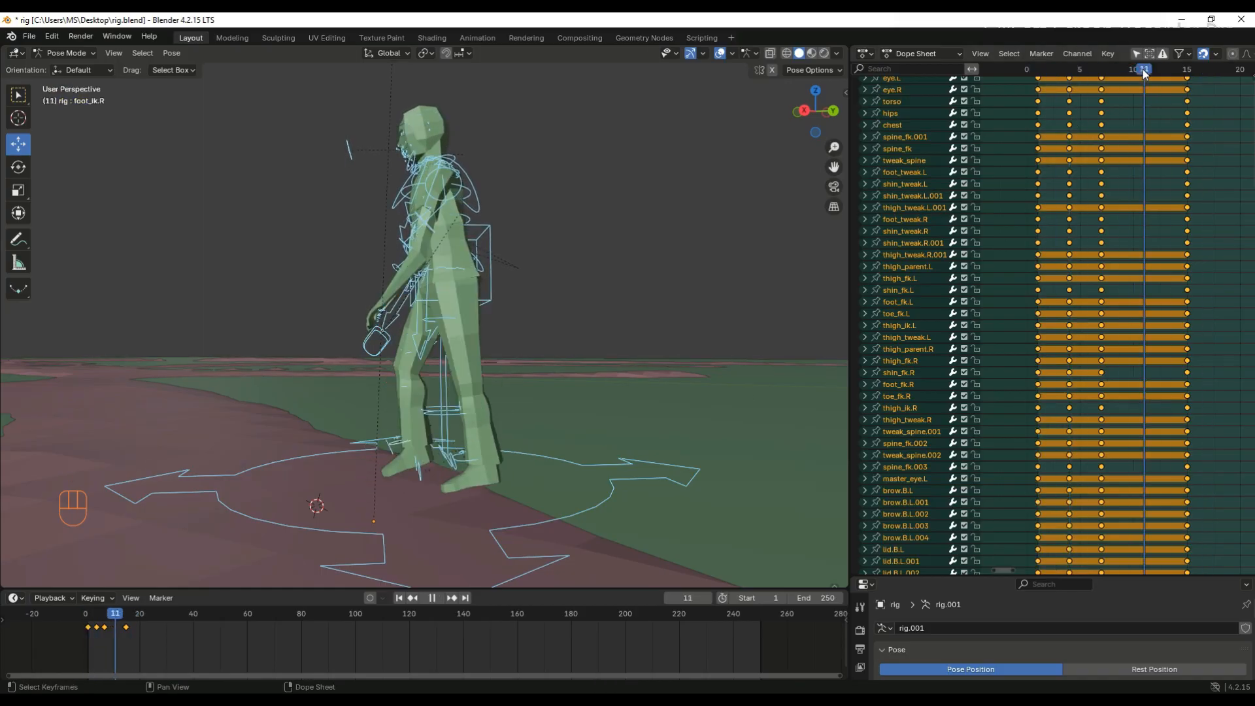
left_click(487, 310)
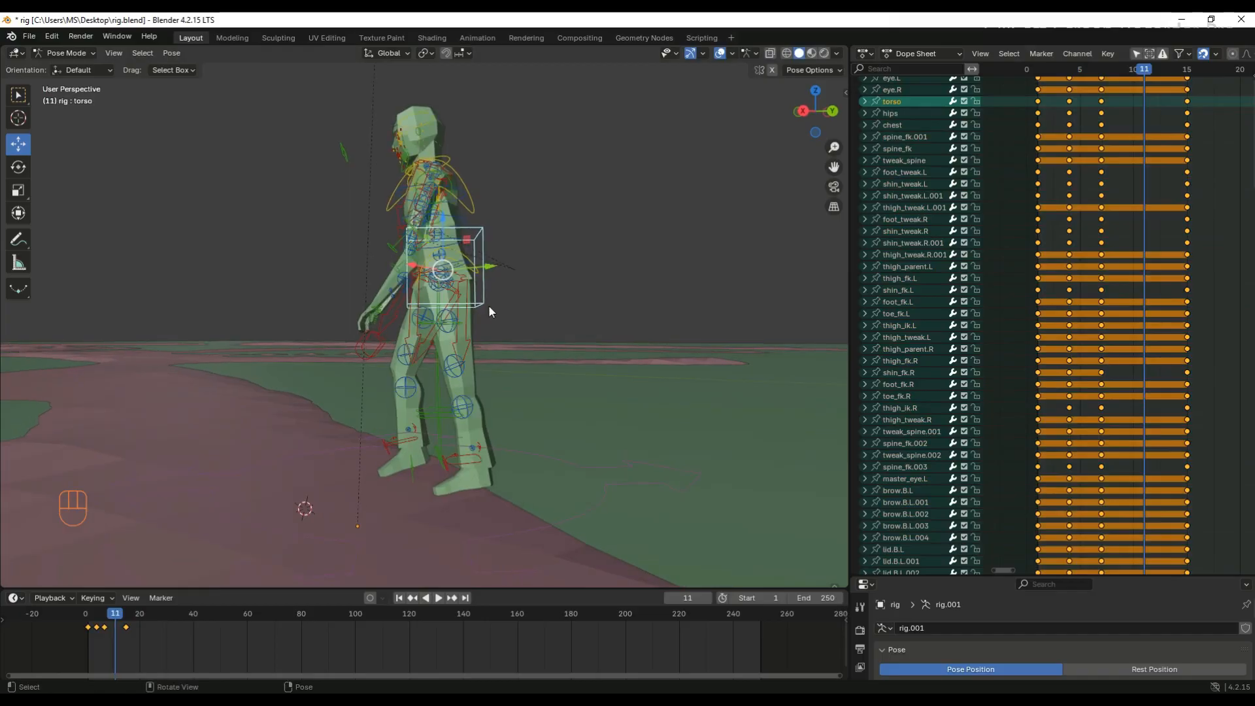
middle_click_drag(491, 311, 439, 239)
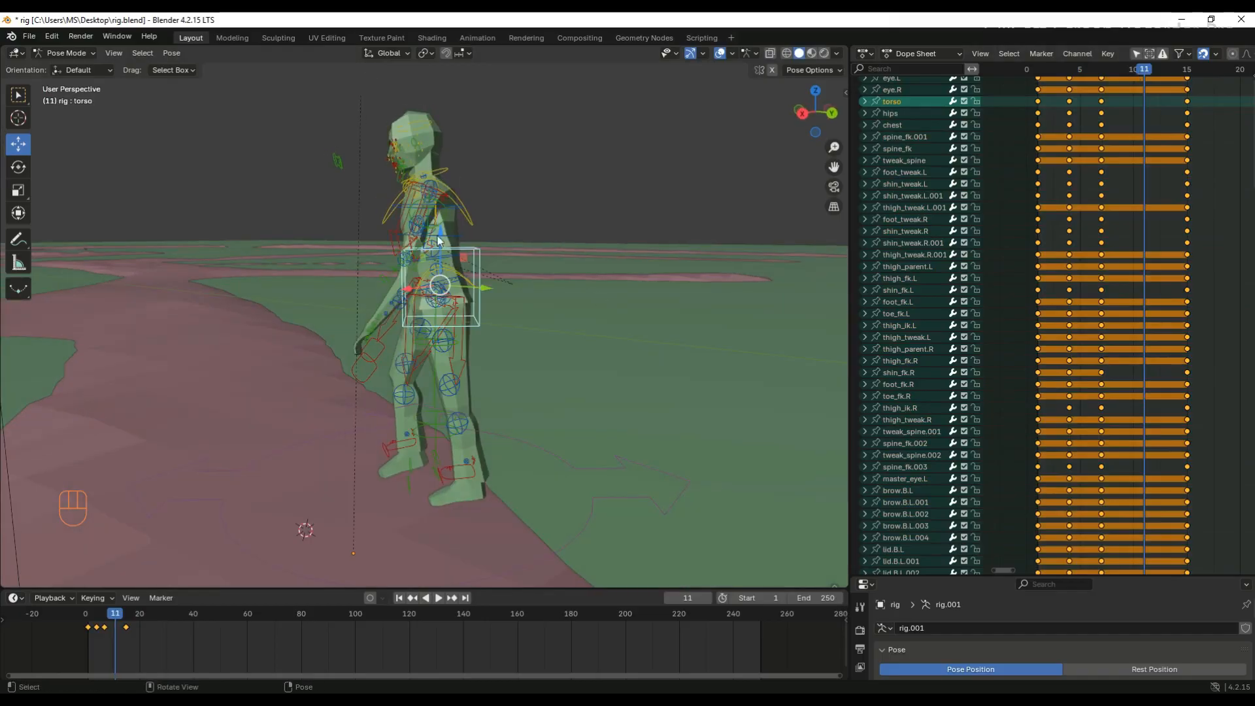
left_click_drag(485, 289, 492, 295)
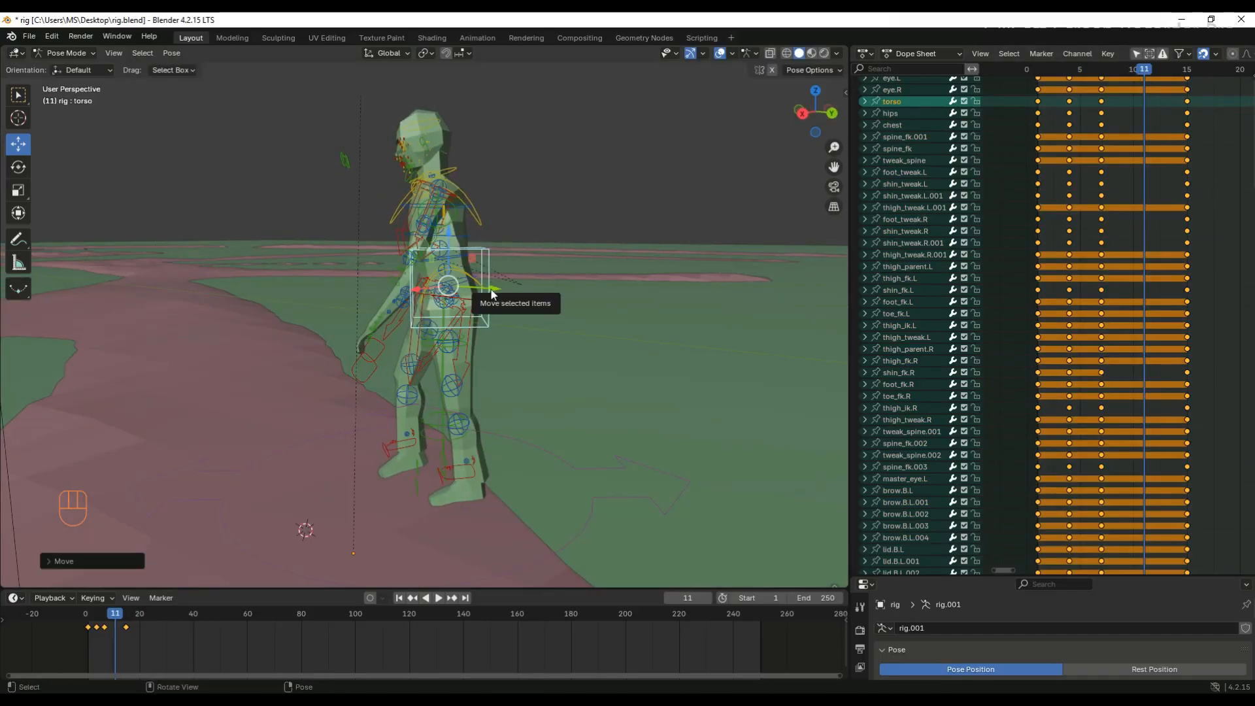
key("ctrl+z")
left_click_drag(445, 243, 441, 231)
- Rotate and raise the foot_spin_ik.R control on the right foot, and insert keyframes for all bones at frame 11
left_click(394, 450)
middle_click_drag(394, 451, 420, 468)
left_click(18, 167)
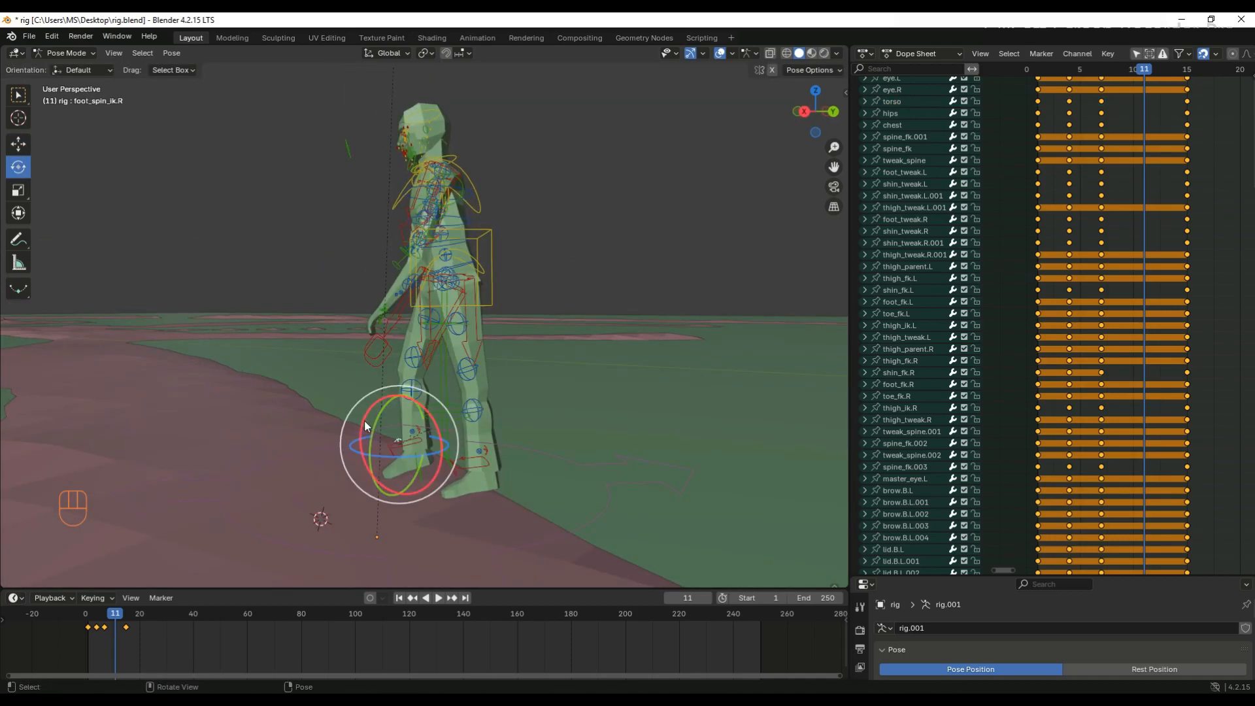
left_click_drag(365, 426, 415, 448)
left_click(19, 145)
mouse_move(406, 450)
middle_mouse_down()
mouse_move(467, 469)
mouse_move(385, 448)
middle_mouse_up()
left_click_drag(378, 406, 379, 403)
middle_click_drag(379, 403, 454, 442)
key("a")
key("i")
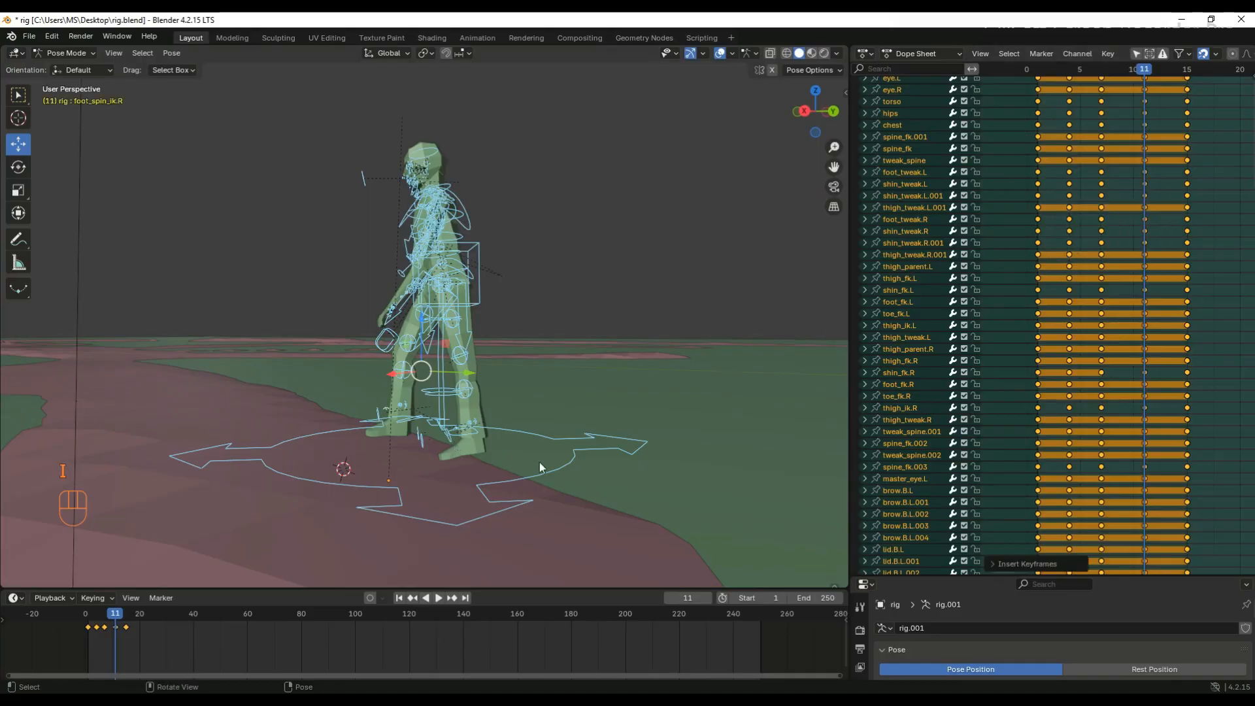
- Play the animation to check the first half of the walk cycle and save the file
key("space")
key("space")
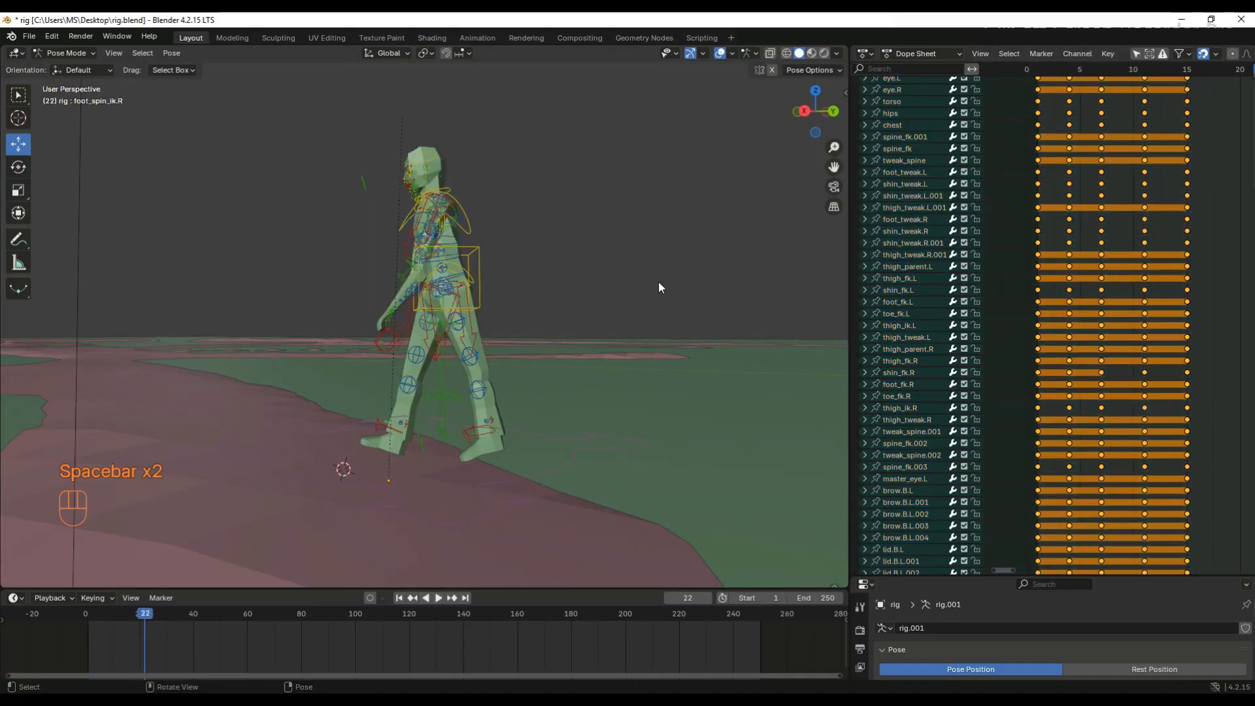
key("ctrl+s")
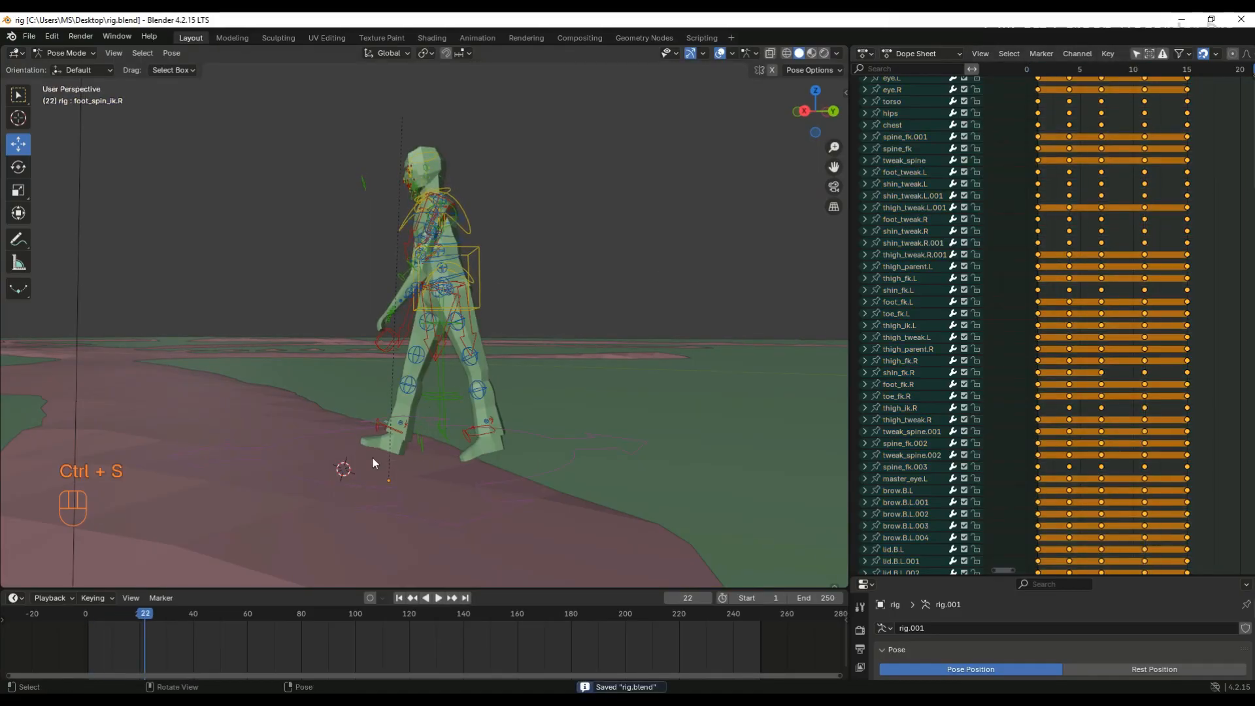
- Copy all keyframes of the first half-cycle and paste them flipped starting at frame 15
key("a")
key("a")
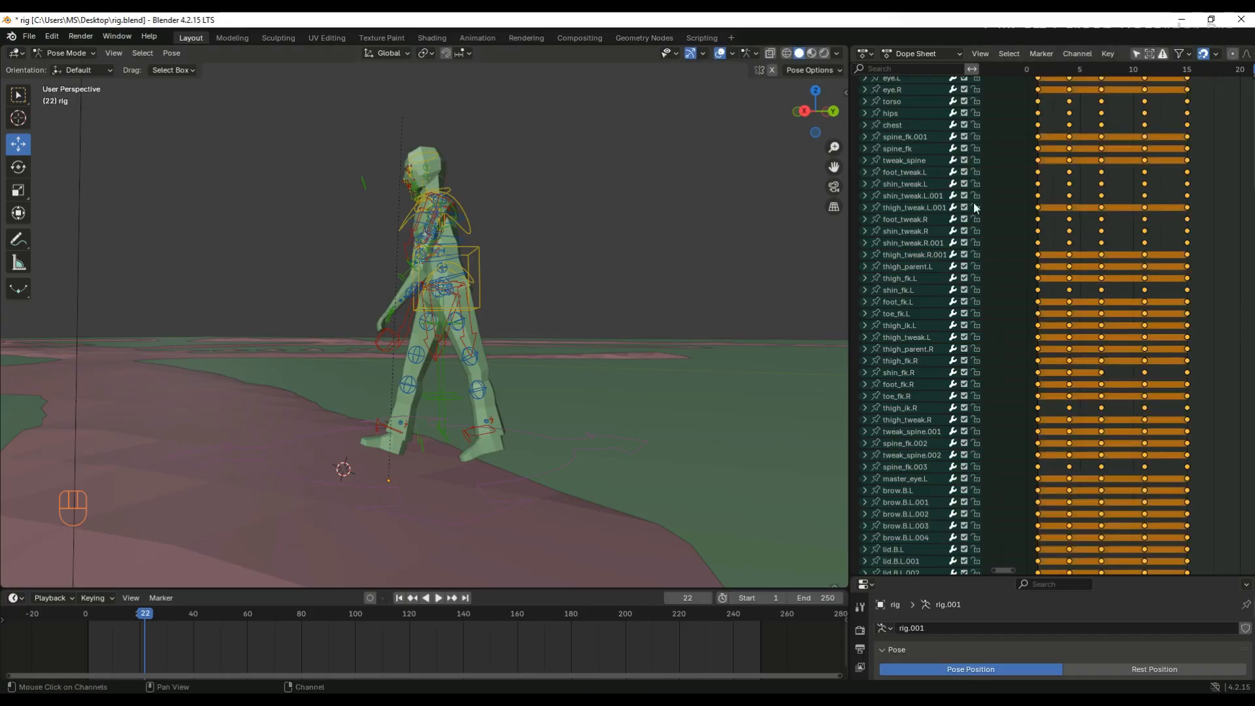
left_click(1187, 70)
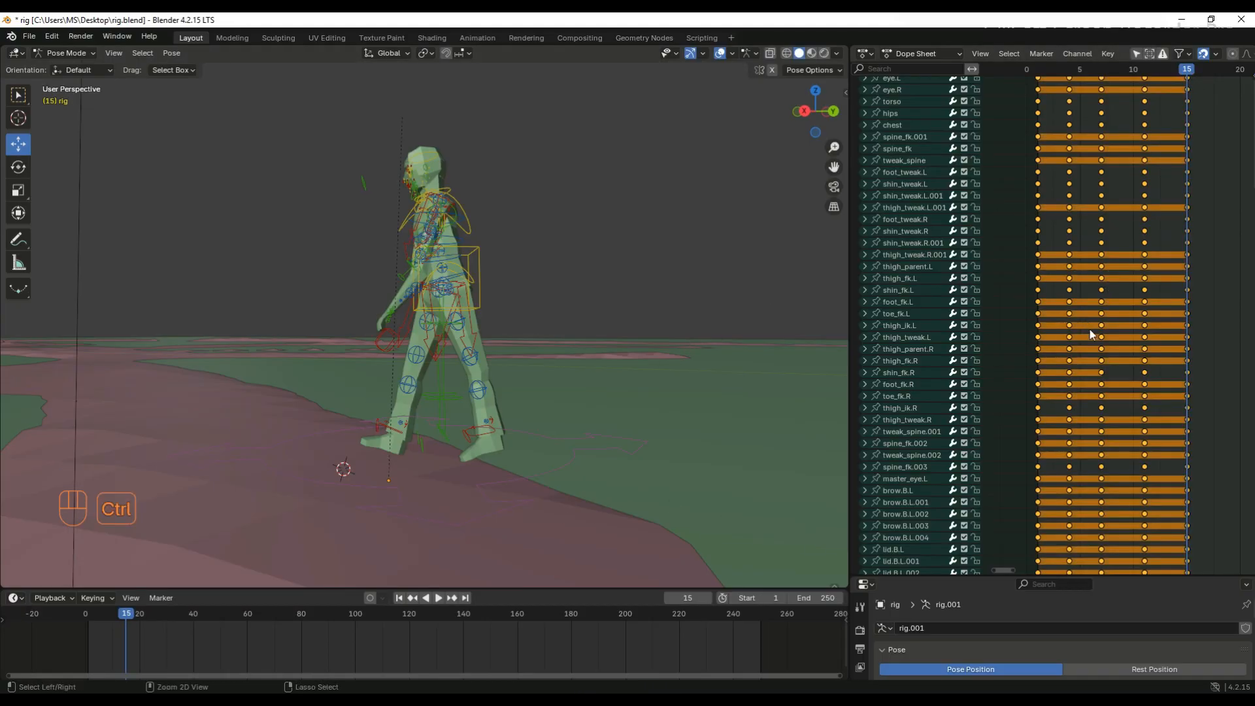
key("ctrl+c")
key("ctrl+shift+v")
- Play the full walk cycle with the Dope Sheet widened and save the file
key("space")
key("space")
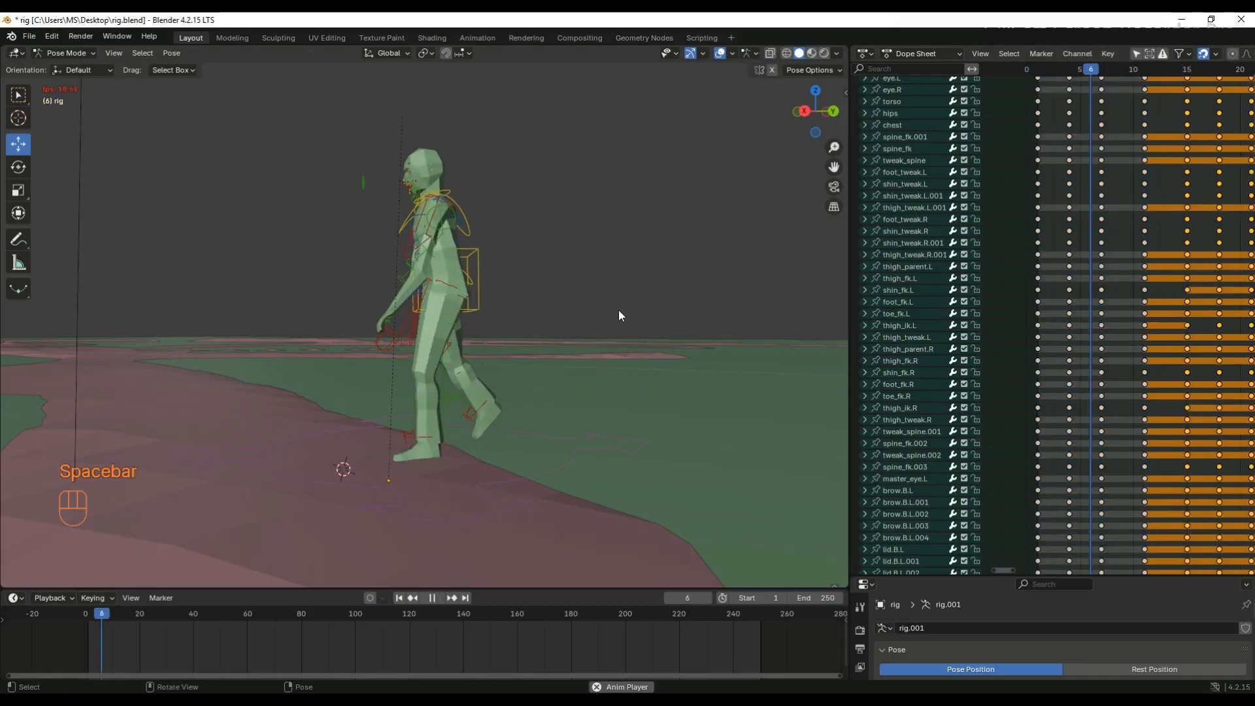
left_click_drag(850, 313, 482, 314)
key("space")
key("space")
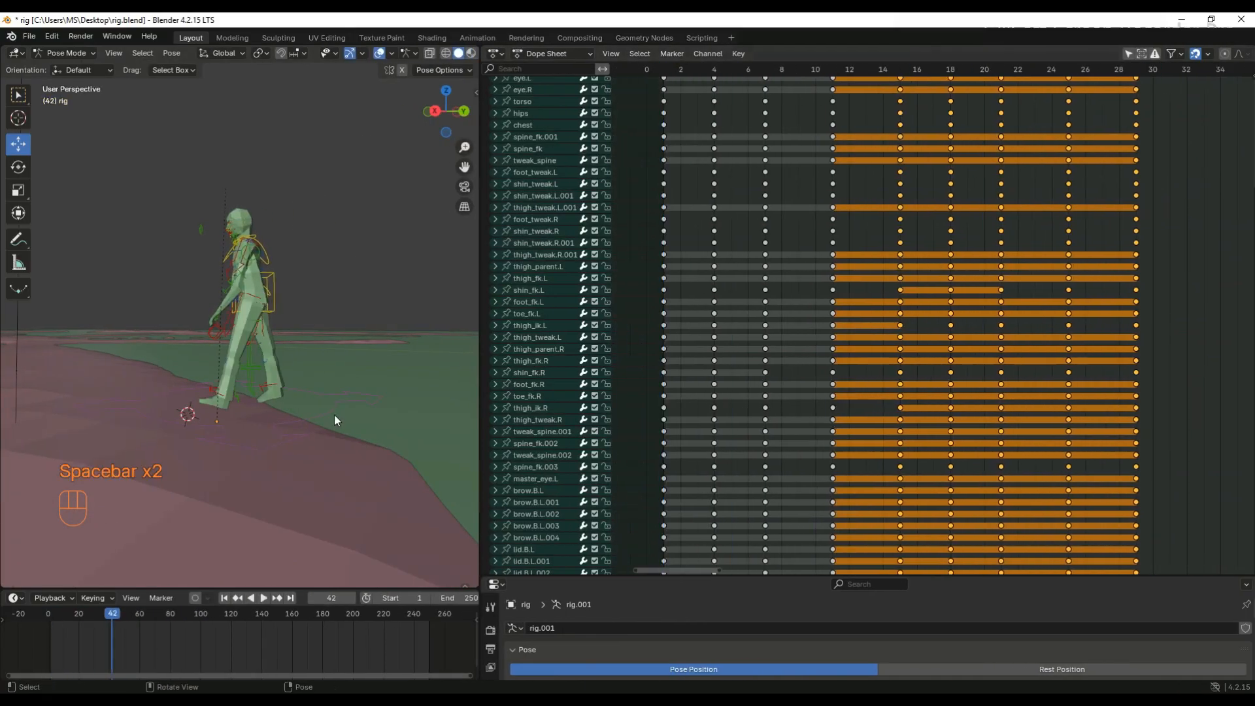
key("ctrl+s")
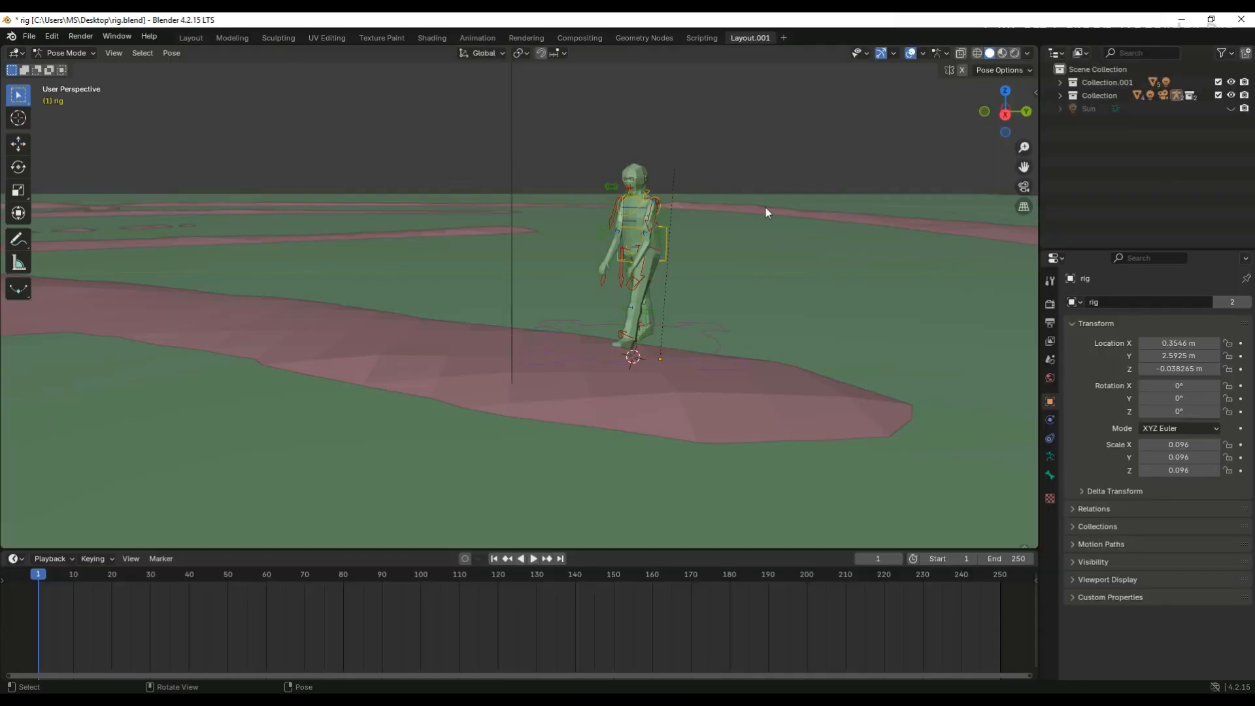
- Frame the character in the Layout.001 workspace and make the cart visible from the expanded Collection
middle_click_drag(767, 210, 729, 392)
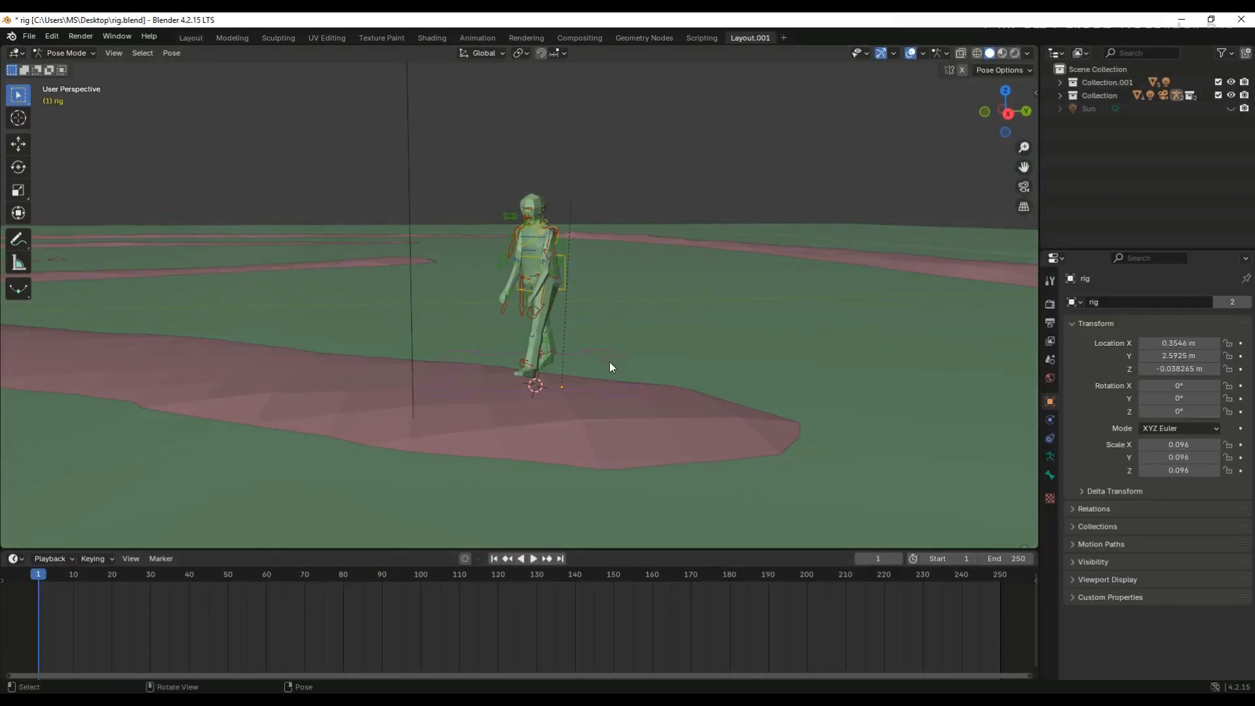
middle_click_drag(529, 291, 491, 284)
key("KP_Decimal")
scroll(785, 333, "down", 8)
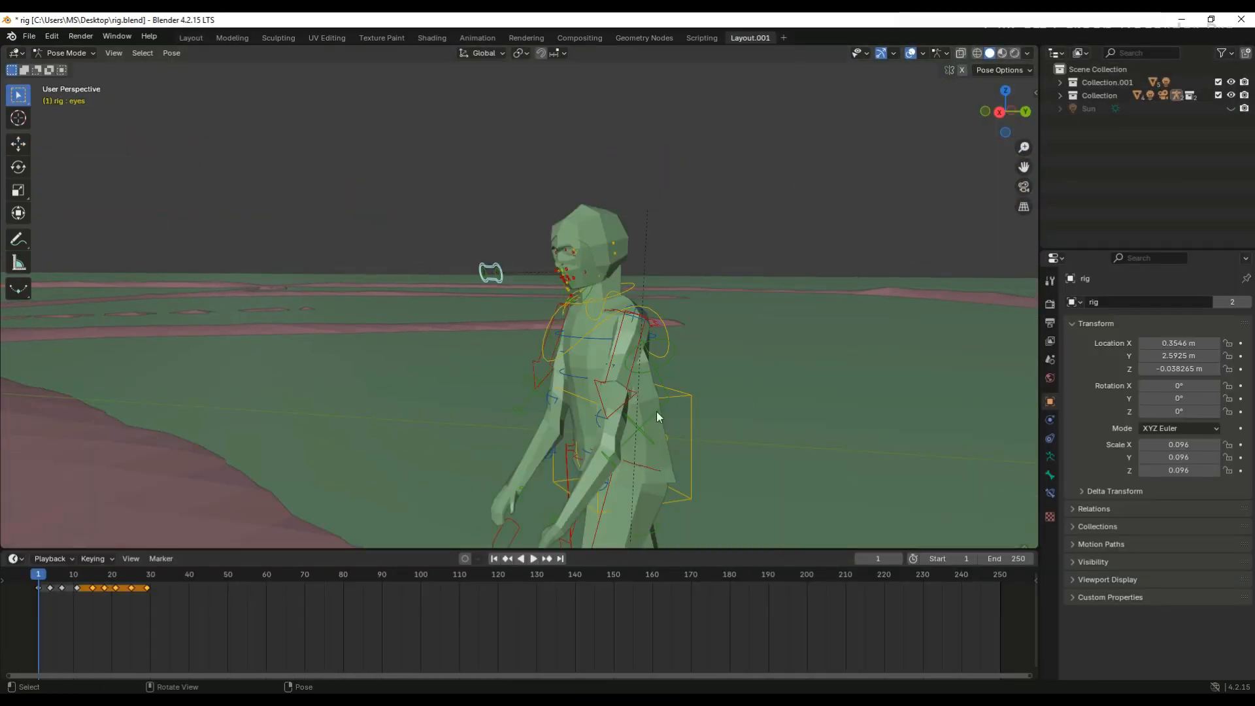
left_click(656, 411)
scroll(631, 436, "down", 4)
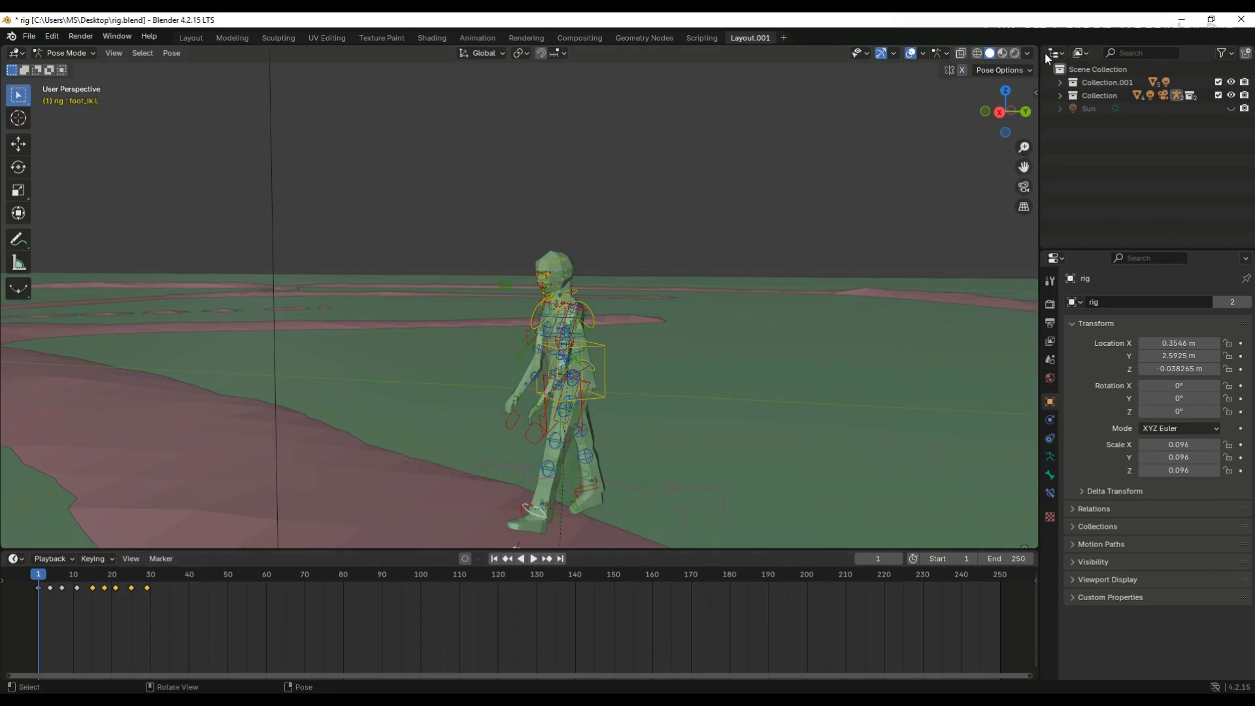
left_click(1059, 96)
left_click(1073, 108)
left_click(1073, 122)
left_click(1230, 108)
scroll(494, 385, "down", 4)
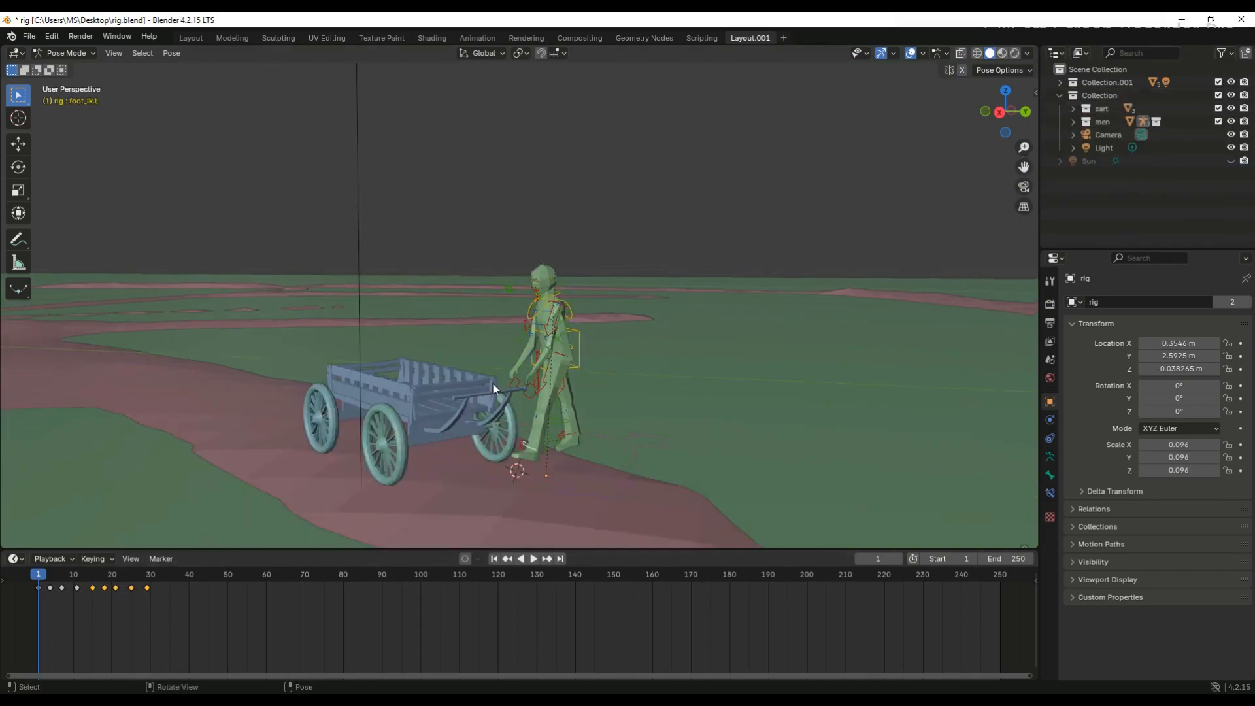
- Move the rig's root control so the character's hands line up with the cart's handle
middle_click_drag(523, 374, 566, 406)
left_click(566, 407)
left_click_drag(580, 394, 617, 392)
left_click_drag(573, 413, 537, 430)
left_click(18, 167)
middle_click_drag(537, 430, 725, 458)
left_click(18, 145)
middle_click_drag(569, 368, 527, 256, "shift")
left_click_drag(527, 255, 581, 244)
left_click_drag(509, 243, 499, 238)
scroll(517, 278, "up", 2)
middle_click_drag(607, 314, 446, 327)
mouse_move(601, 402)
left_mouse_down()
mouse_move(626, 417)
mouse_move(618, 384)
left_mouse_up()
scroll(679, 408, "up", 4)
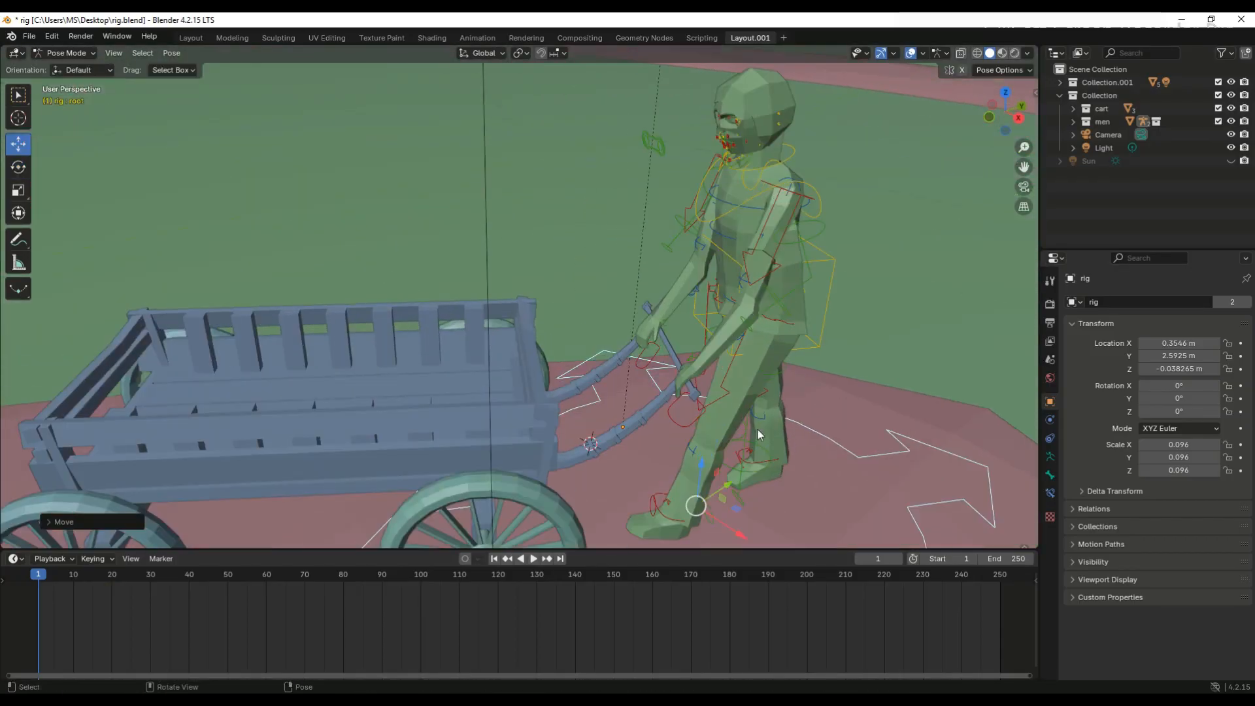
left_click_drag(743, 527, 732, 492)
- Insert a keyframe on the root control at frame 1
middle_click_drag(548, 371, 65, 614)
scroll(405, 406, "down", 3)
key("i")
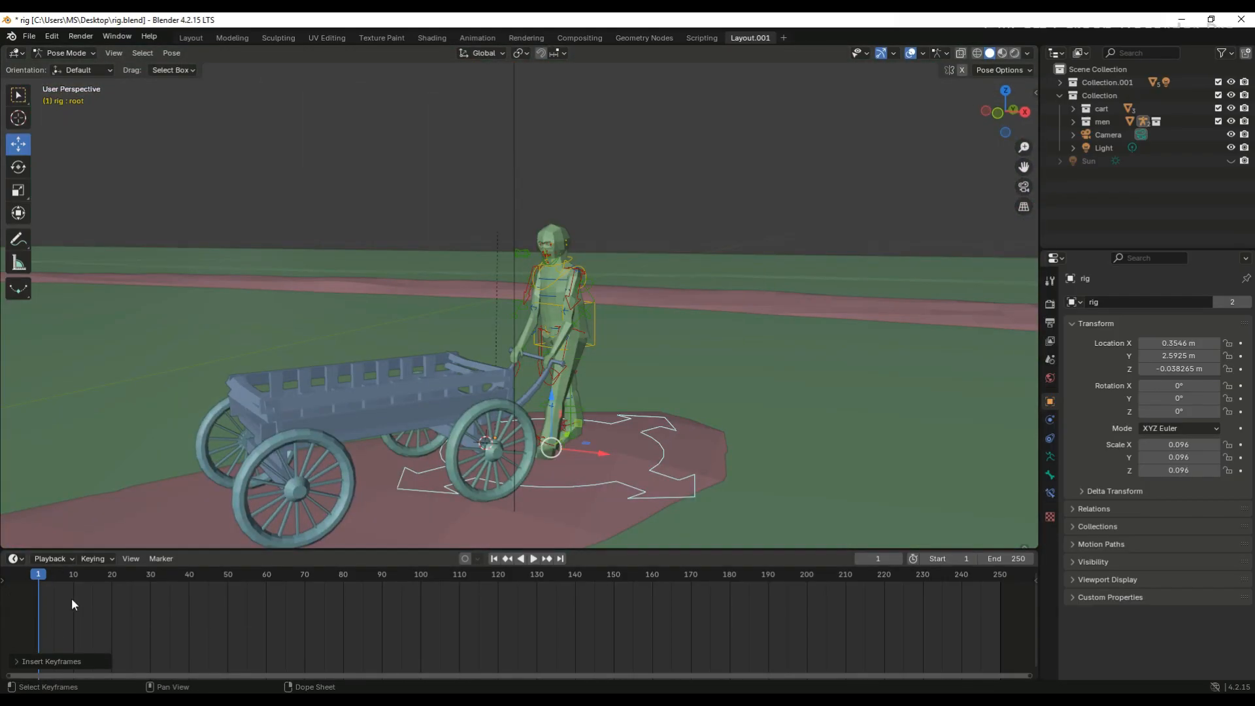
right_click(71, 597)
left_click(72, 362)
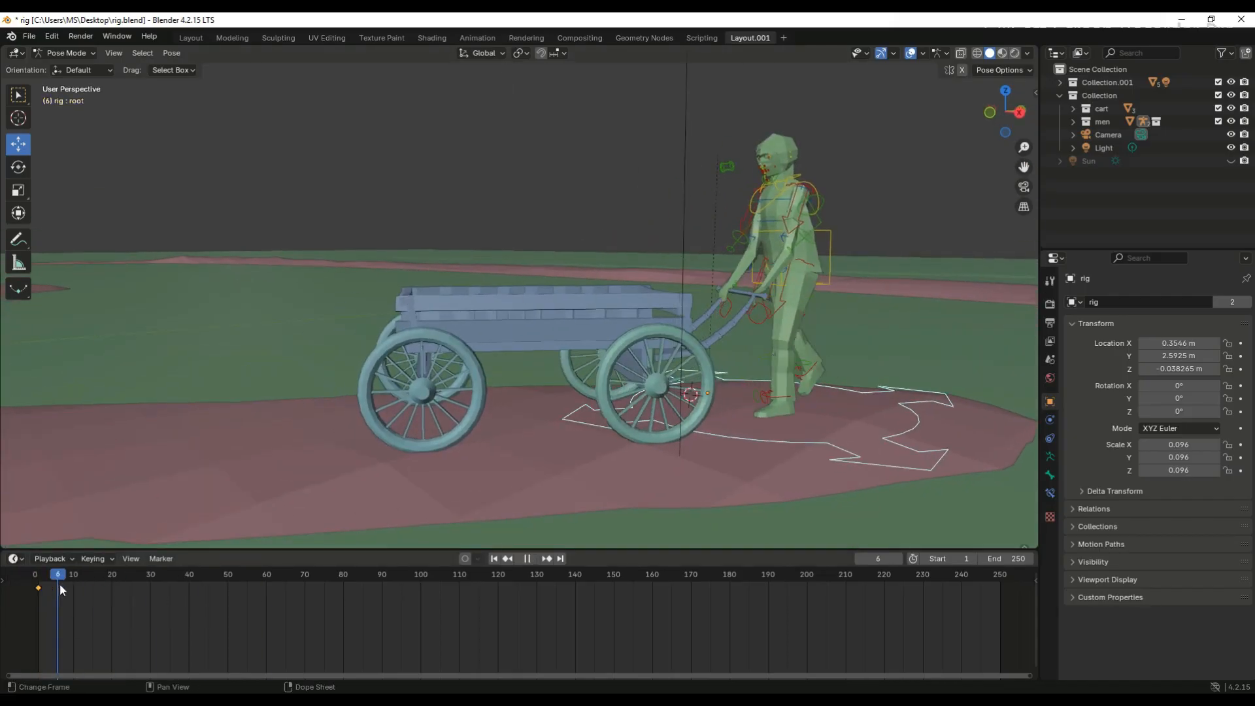
- Realign the root control with the cart's handle at frame 13, insert its keyframe, and play the motion from frame 1
left_click(40, 589)
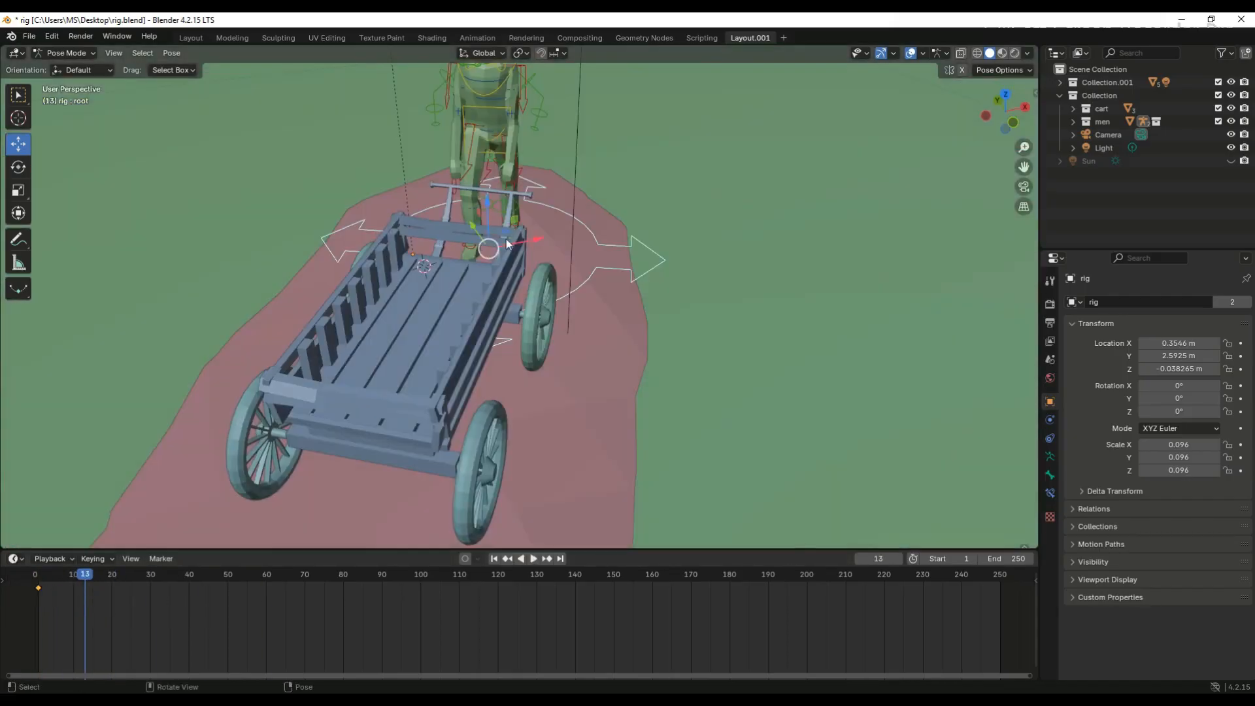
left_click_drag(506, 238, 516, 243)
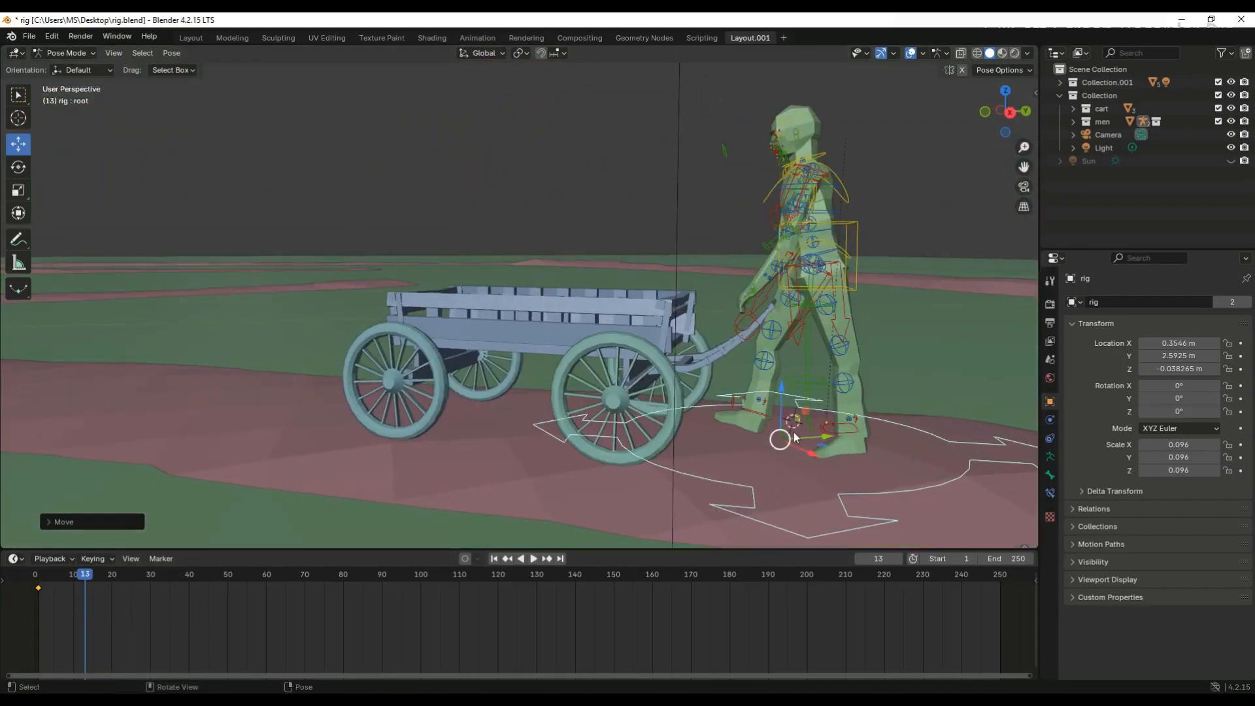
key("i")
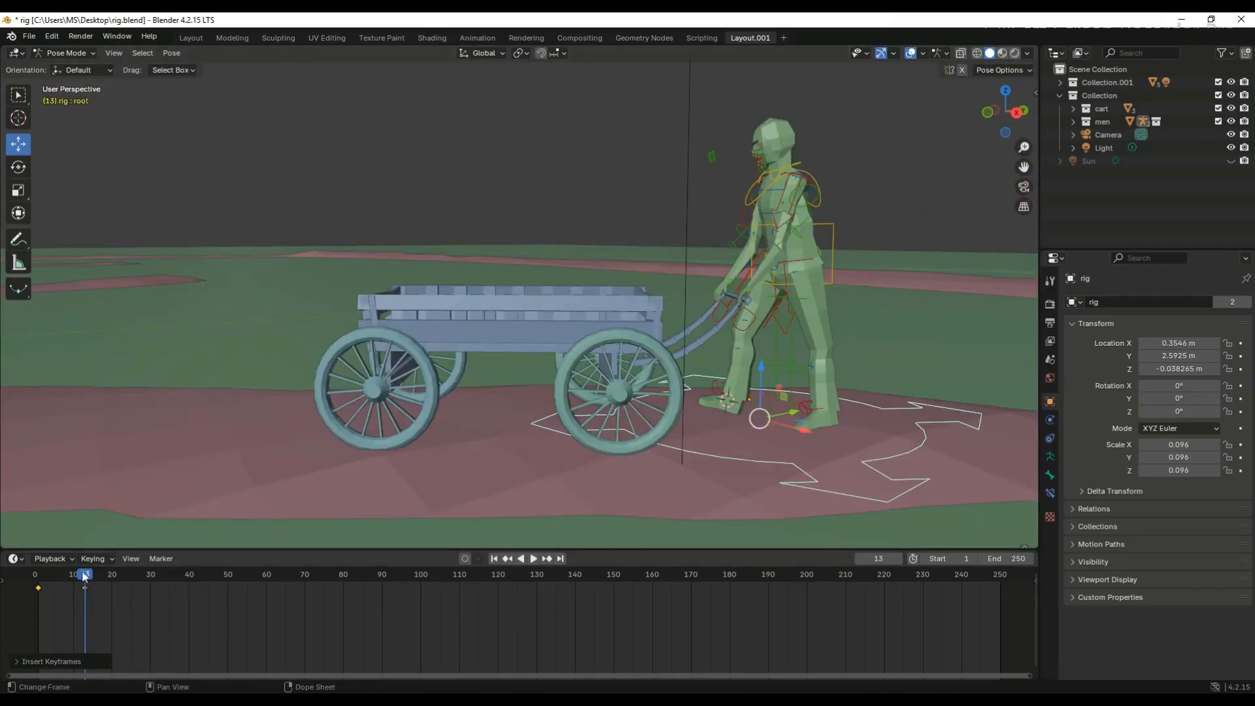
left_click_drag(84, 576, 39, 576)
key("space")
key("space")
- At frame 9, move the root control to match the hands to the cart's handle and insert keyframes on all channels
left_click(81, 577)
scroll(784, 294, "up", 3)
middle_click_drag(804, 218, 732, 290)
key("Left")
key("Left")
key("Left")
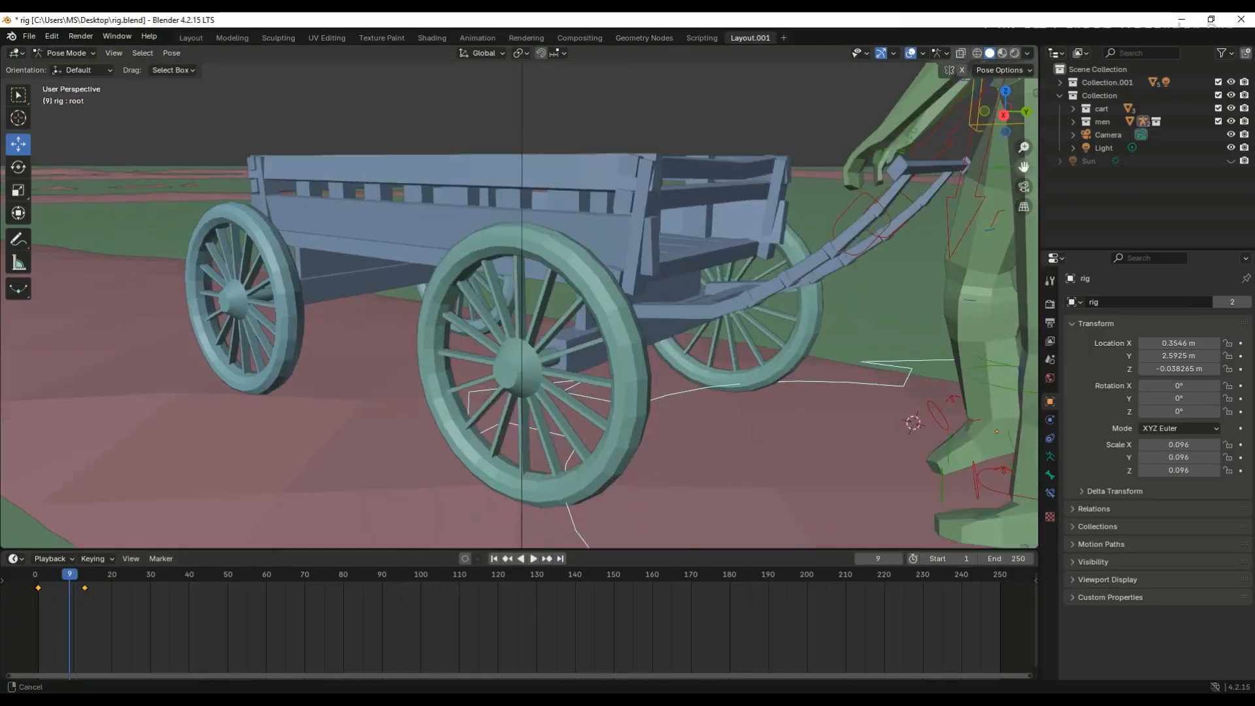
middle_click_drag(817, 327, 852, 346)
left_click_drag(852, 346, 876, 360)
middle_click_drag(876, 360, 405, 314)
key("i")
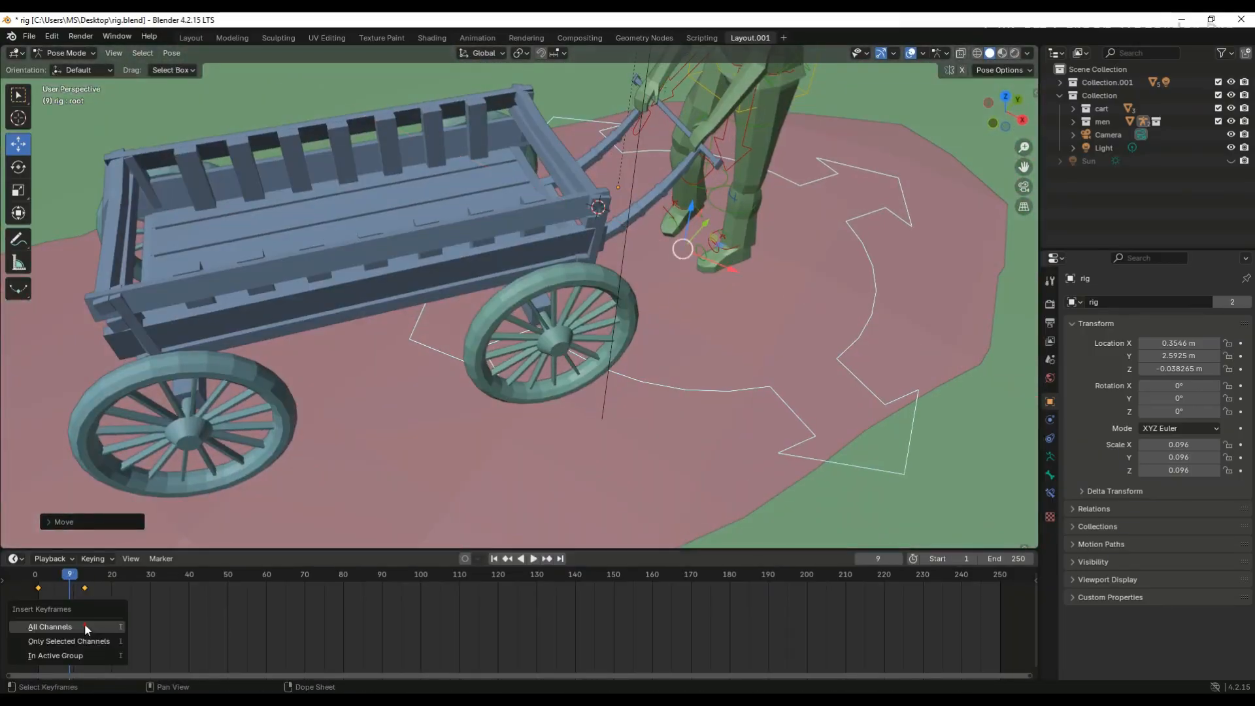
left_click(84, 627)
- At frame 6, move the root control to keep the hands on the cart's handle and insert a keyframe
middle_click_drag(977, 158, 723, 272)
key("Left")
key("Left")
key("Left")
key("g")
left_click(751, 301)
key("i")
- At frame 4, adjust the root control's position against the cart's handle and insert a keyframe
key("Left")
key("Left")
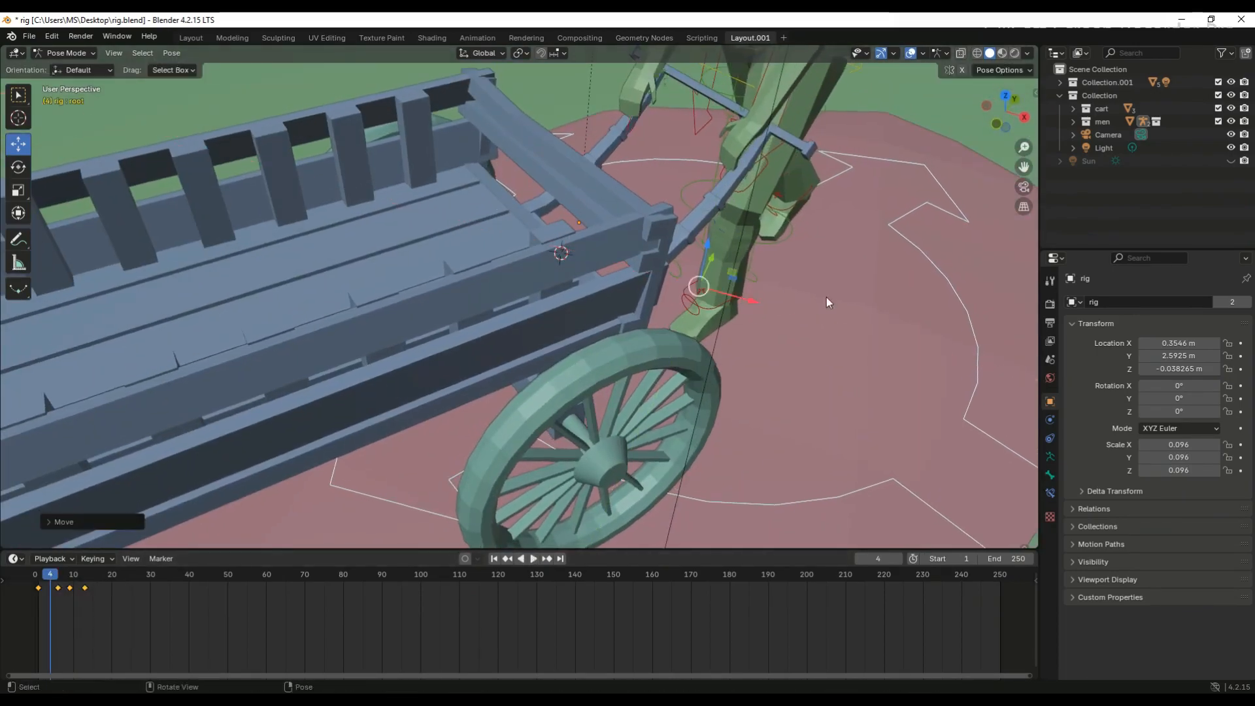
middle_click_drag(826, 301, 590, 273)
key("g")
key("i")
- Play the animation and scrub to frame 17 to check the hands against the cart's handle
middle_click_drag(532, 316, 533, 496)
left_click(533, 559)
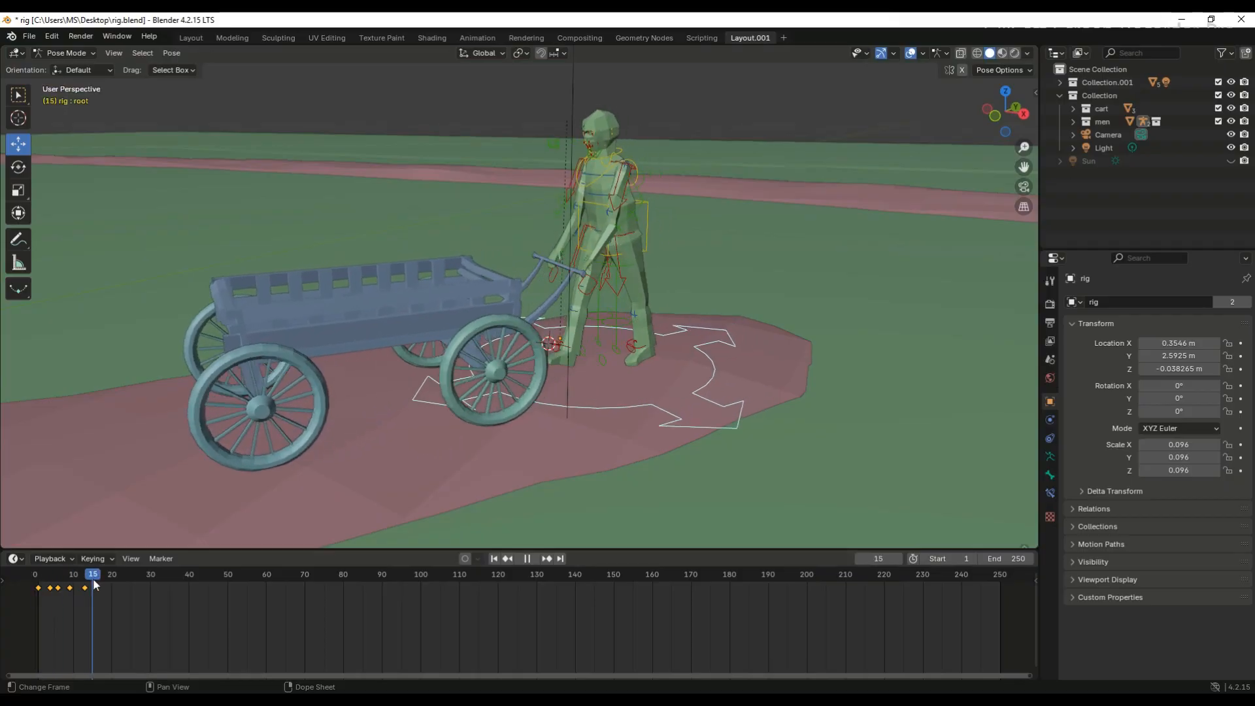
left_click_drag(99, 550, 99, 575)
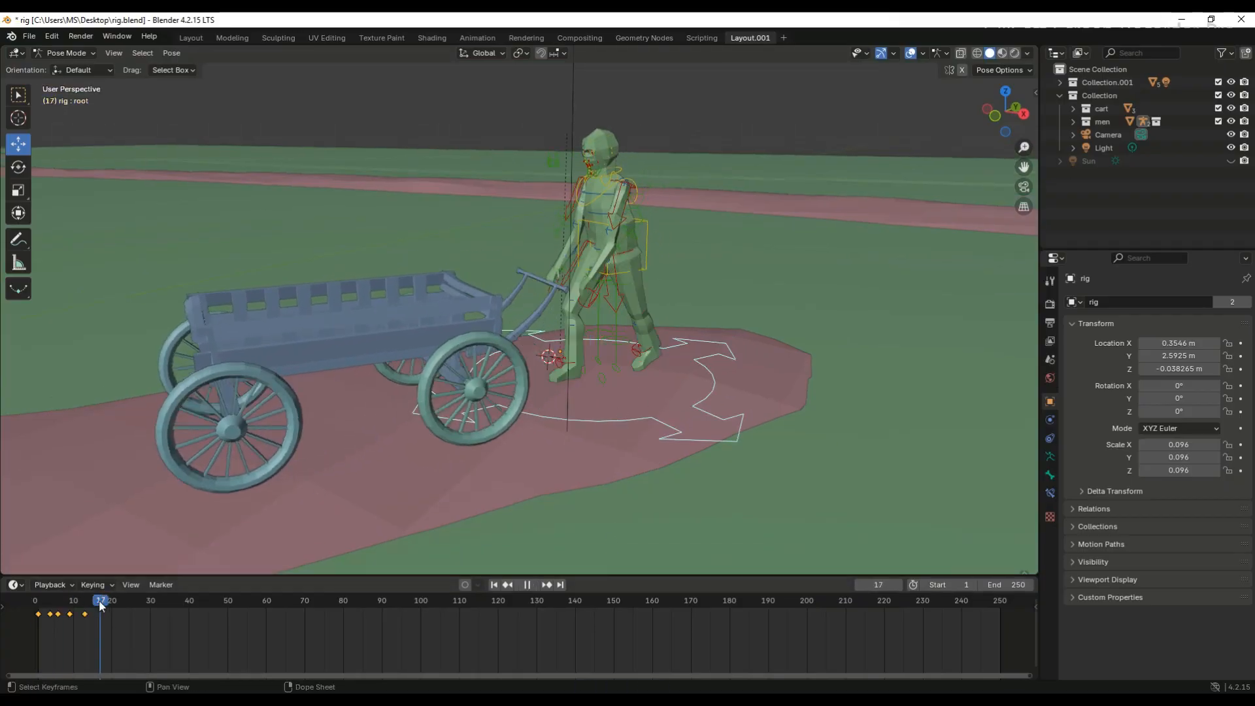
- At frame 17, move the root control to bring the hands back onto the cart's handle and insert a keyframe
key("space")
key("g")
left_click(607, 401)
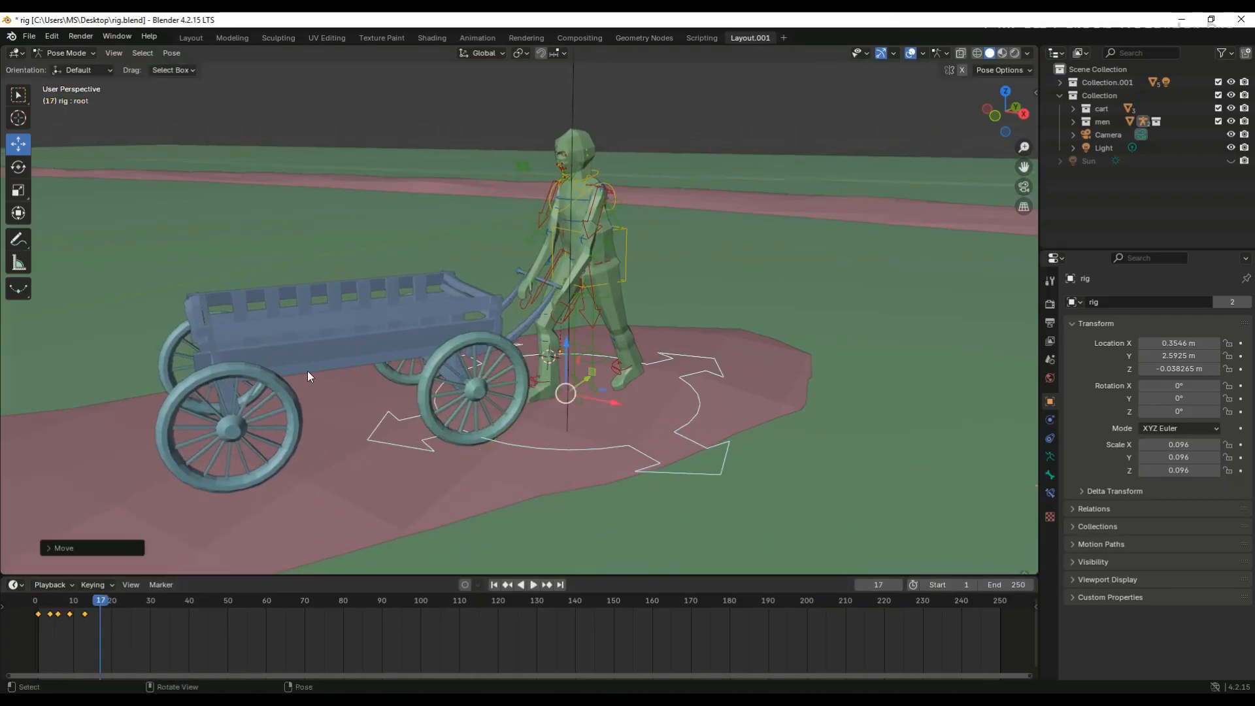
middle_click_drag(307, 370, 496, 363)
scroll(783, 343, "up", 3)
key("g")
middle_click_drag(783, 343, 472, 320)
right_click(656, 421)
key("r")
key("Escape")
key("shift+space")
key("g")
key("g")
key("shift+x")
left_click(462, 346)
- Return to frame 1 and play the animation to check the hands against the cart's handle
left_click(85, 658)
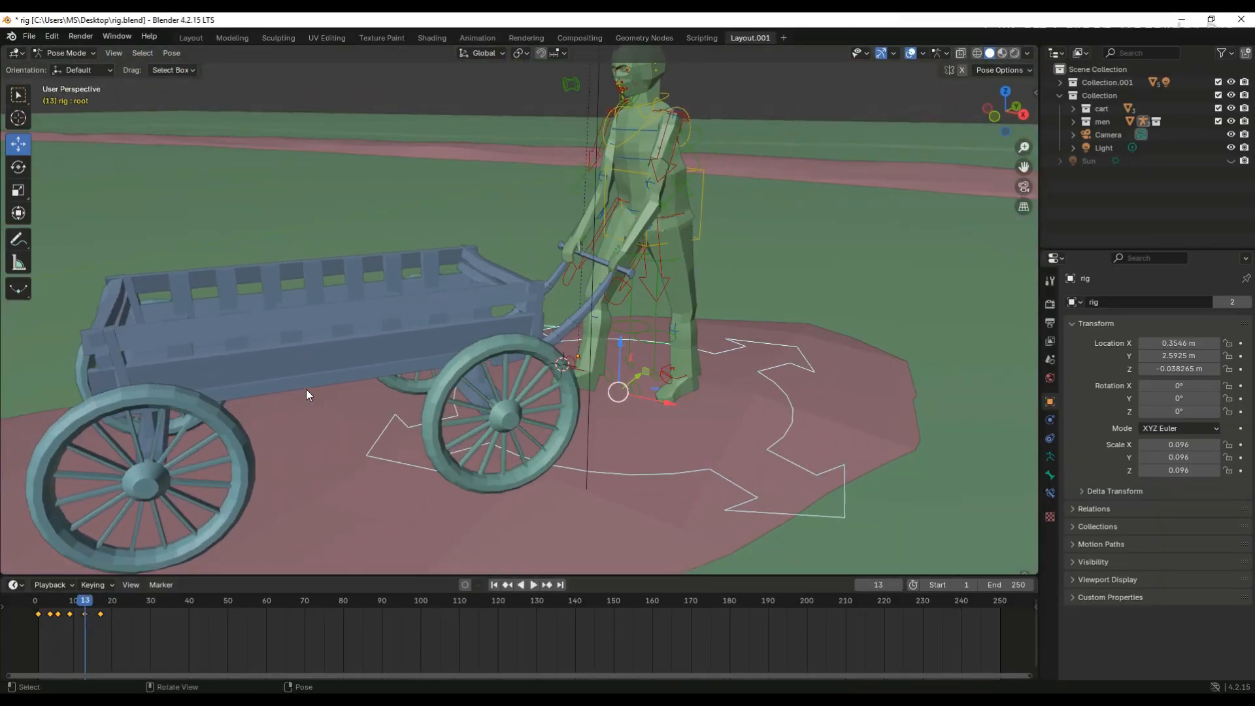
left_click(41, 610)
key("space")
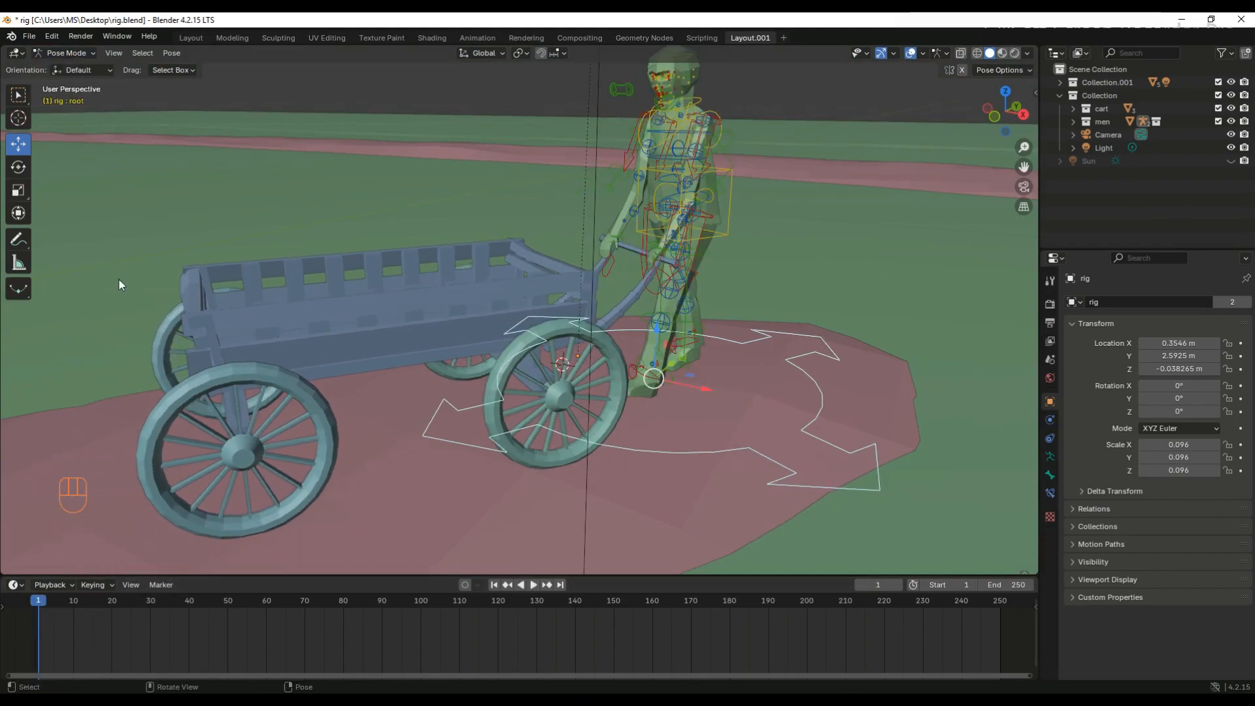
- Switch to Object Mode and parent the character's rig to the cart body
left_click(71, 68)
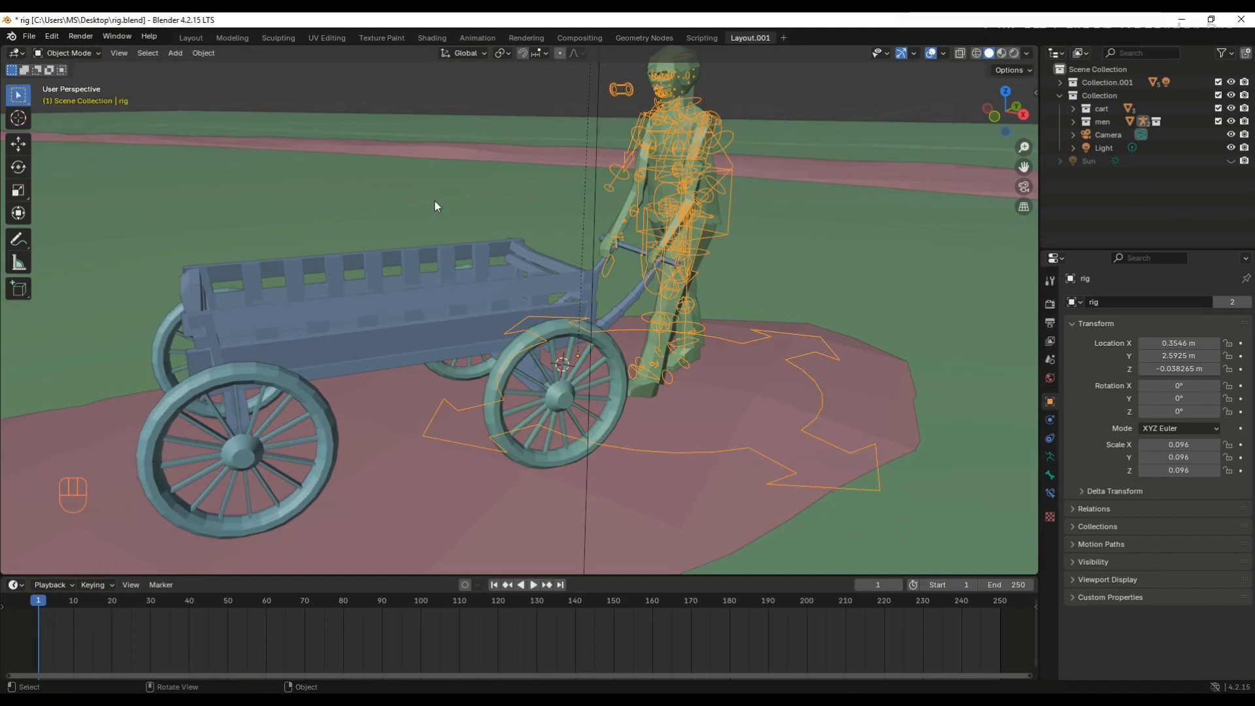
left_click(413, 330, "shift")
key("ctrl+p")
left_click(420, 333)
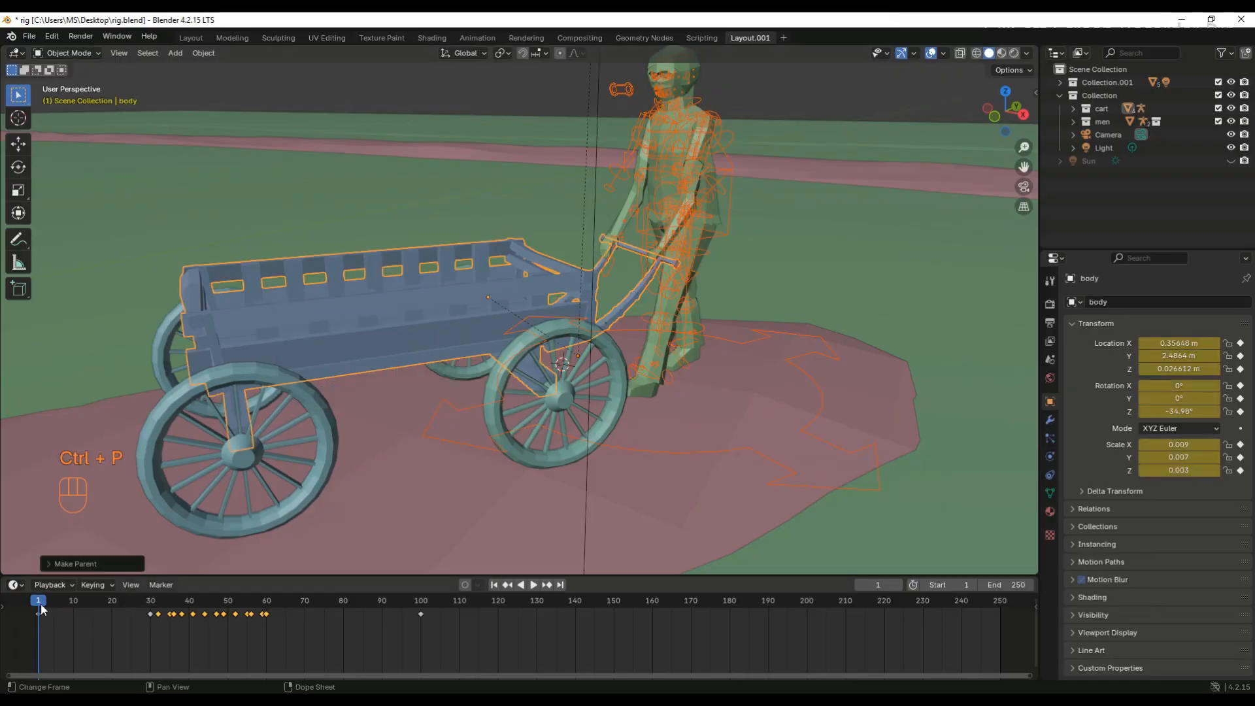
- Play and scrub the animation to check that the character travels with the cart
left_click(139, 613)
key("space")
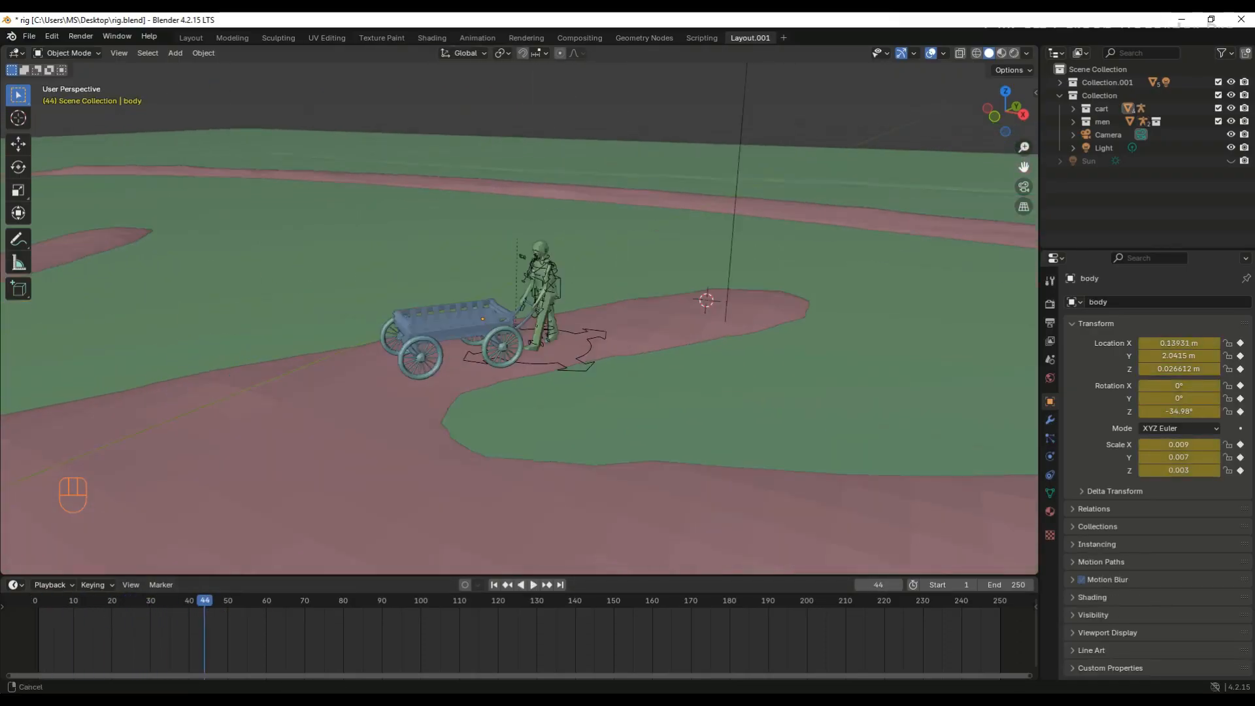
left_click(164, 610)
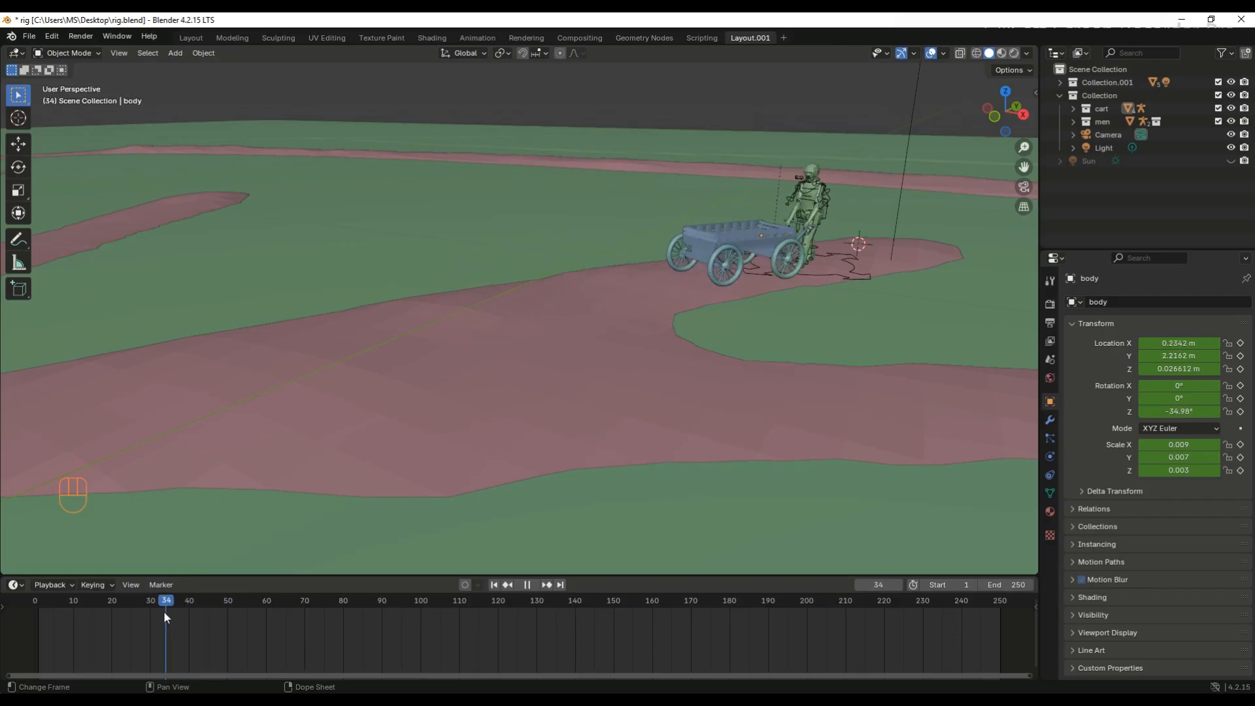
scroll(709, 160, "up", 5)
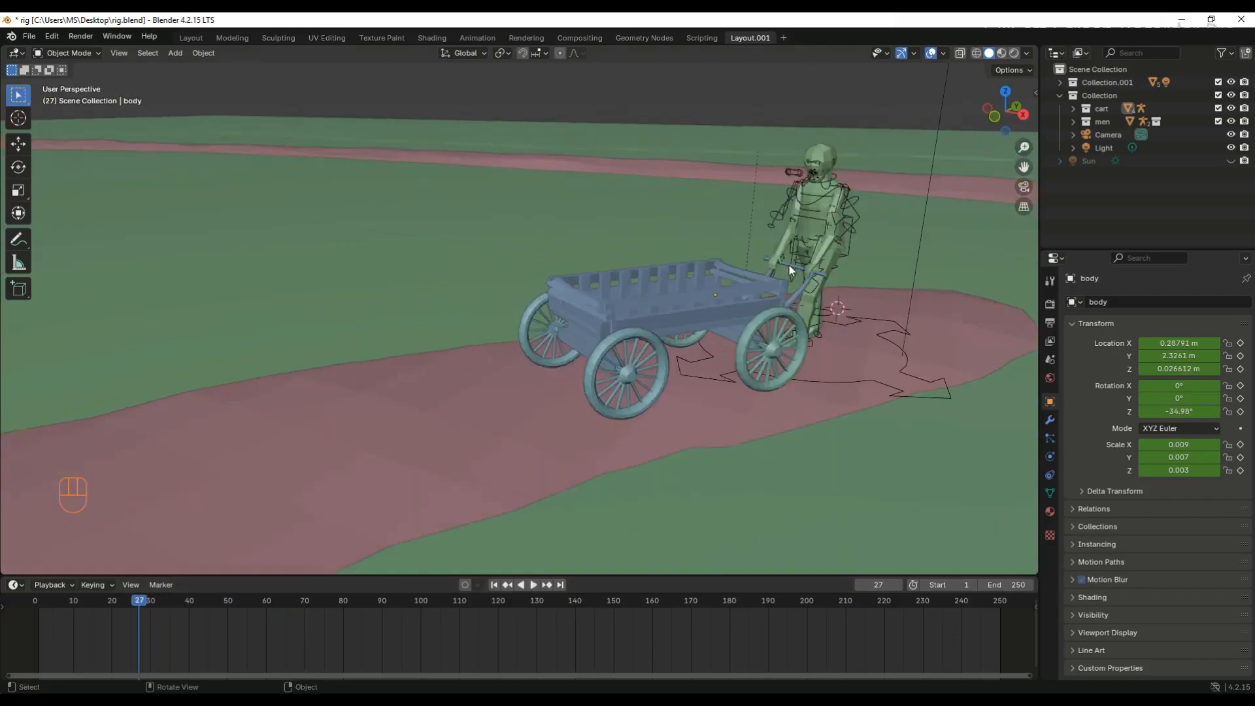
left_click(129, 602)
left_click_drag(130, 605, 38, 613)
key("space")
- Put the rig in Pose Mode and widen the Dope Sheet area beside the viewport
left_click(627, 262)
key("ctrl+Tab")
scroll(354, 351, "down", 5)
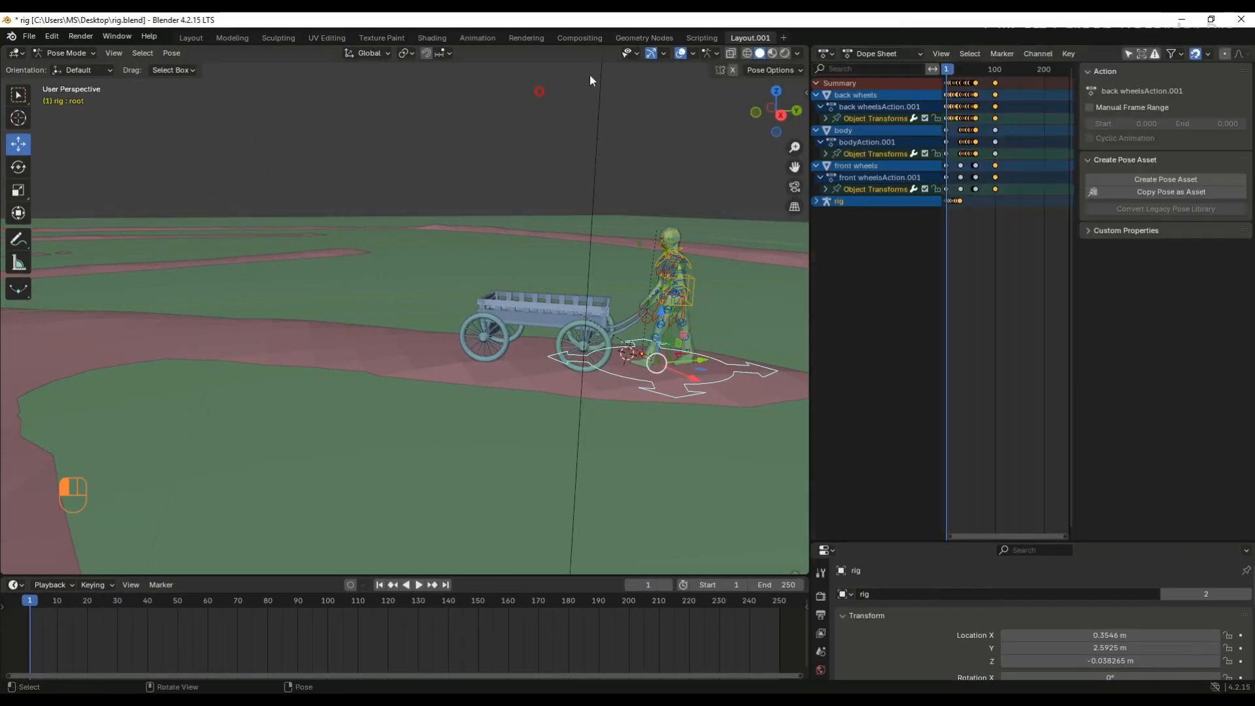
left_click_drag(807, 346, 655, 346)
left_click_drag(1072, 342, 1229, 342)
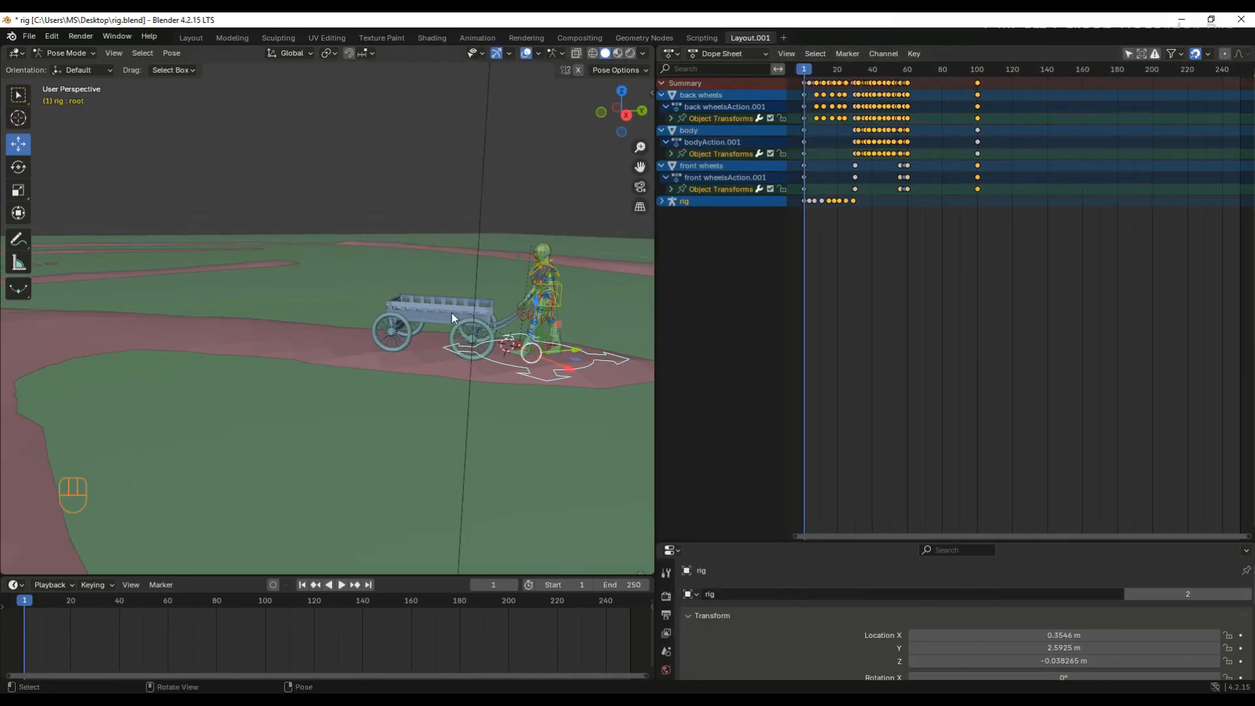
- Select all the rig's bones and switch the Dope Sheet to the Action Editor to show rigAction's keyframes
left_click(528, 368)
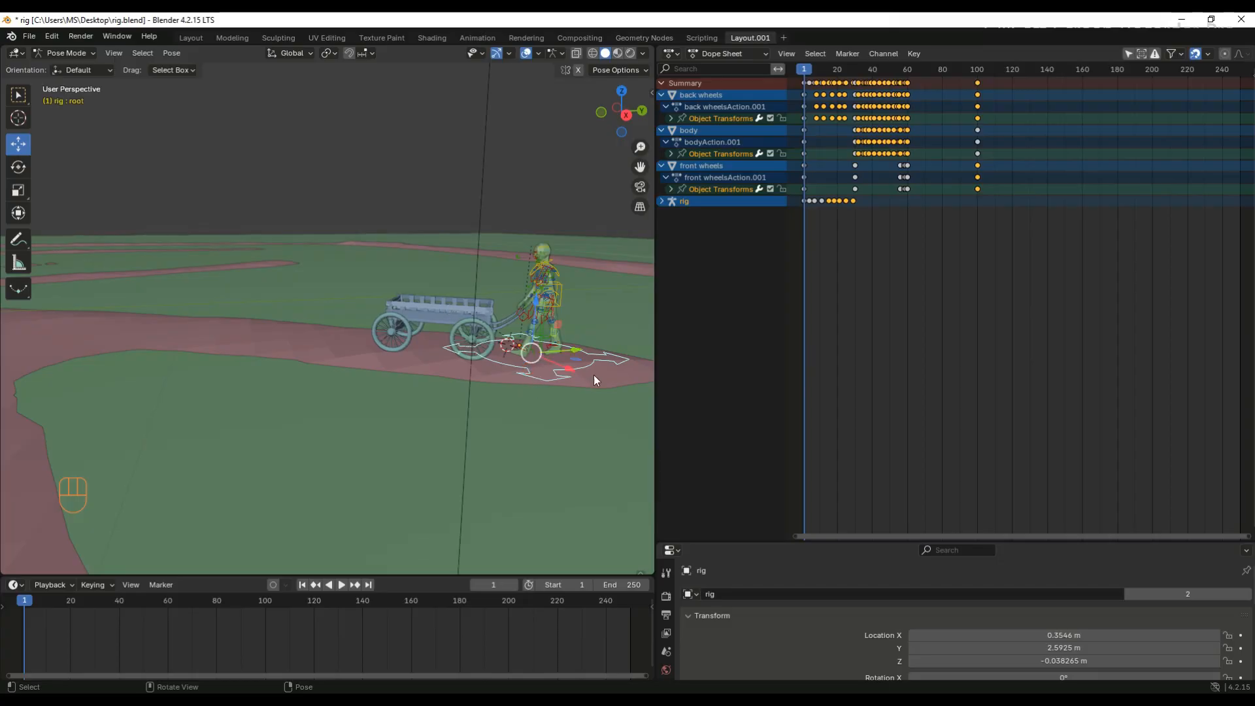
key("a")
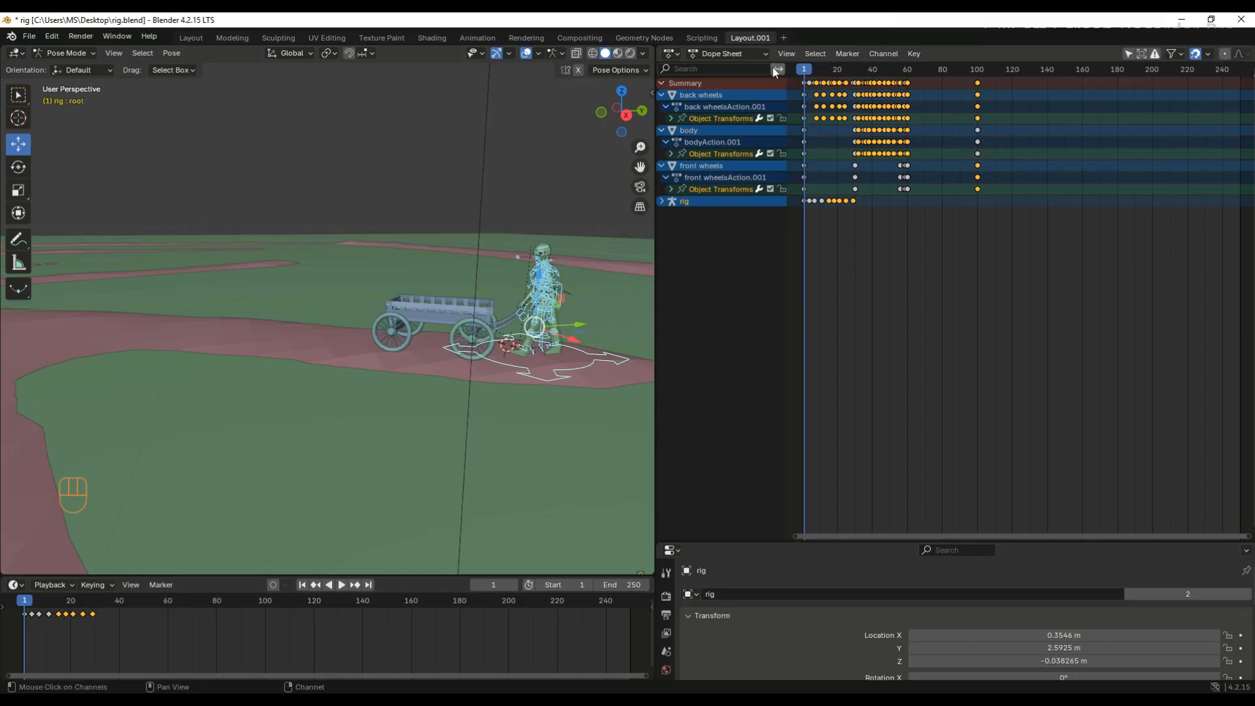
left_click(729, 100)
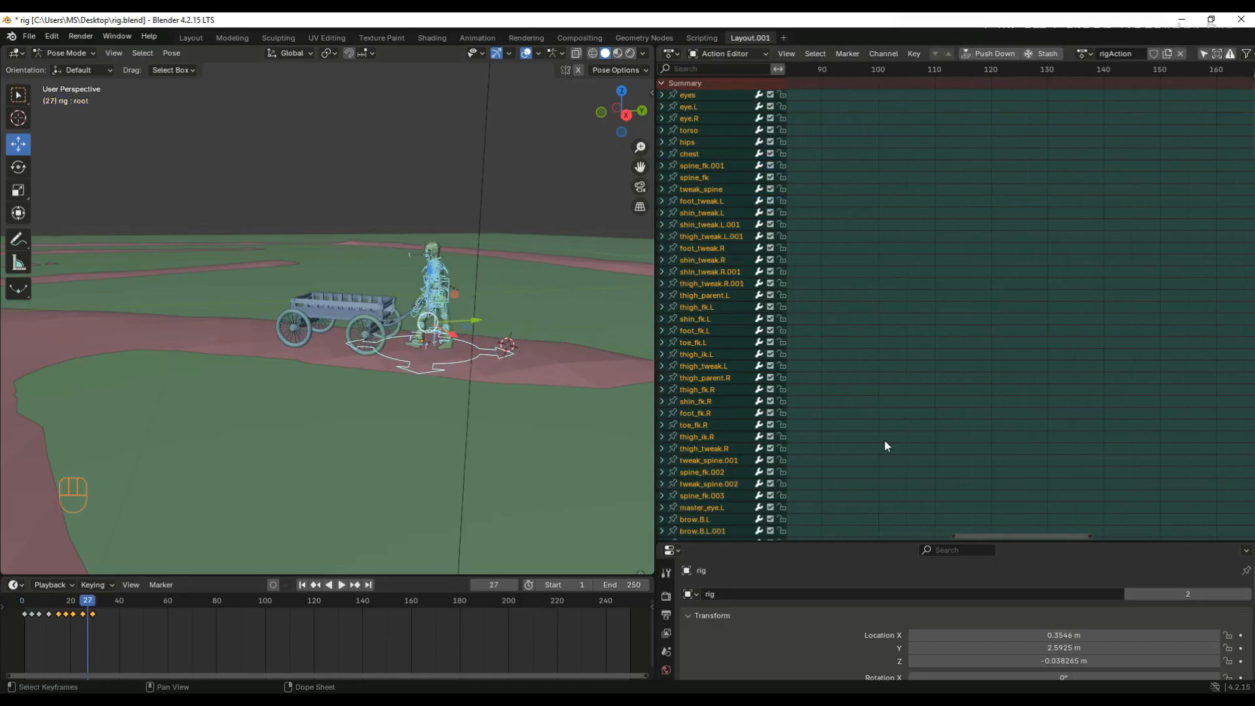
scroll(884, 440, "up", 5)
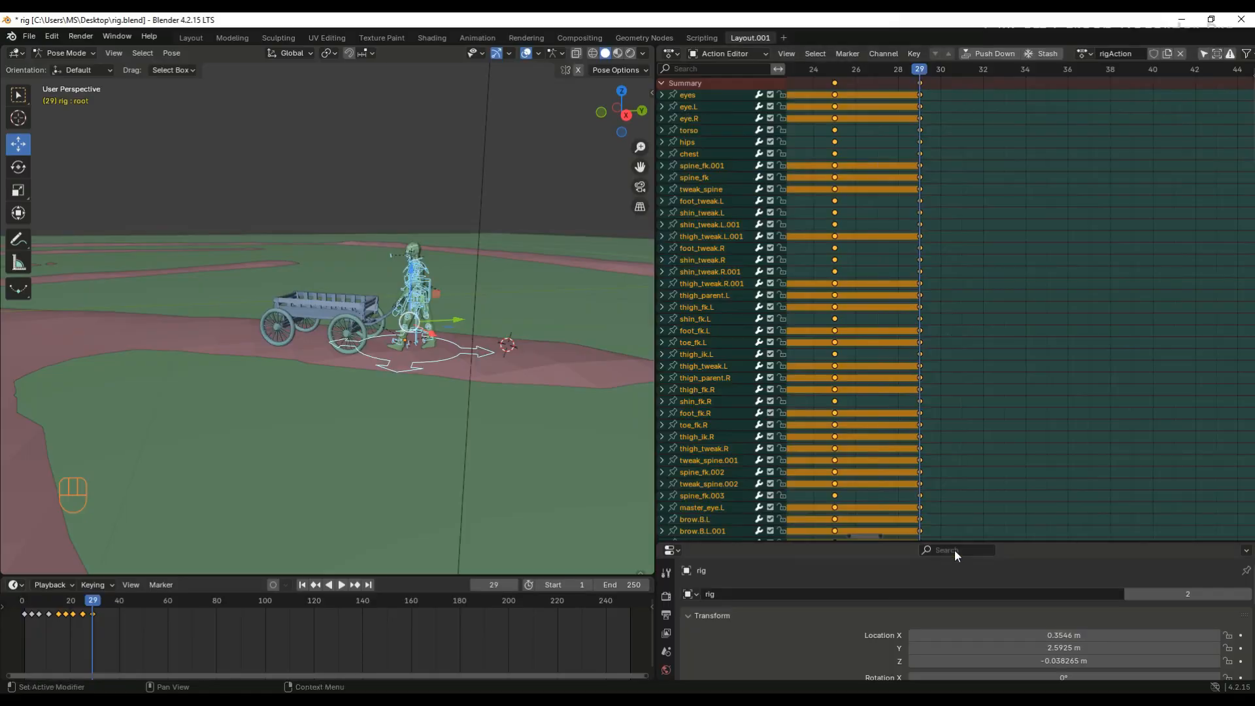
scroll(806, 535, "down", 6)
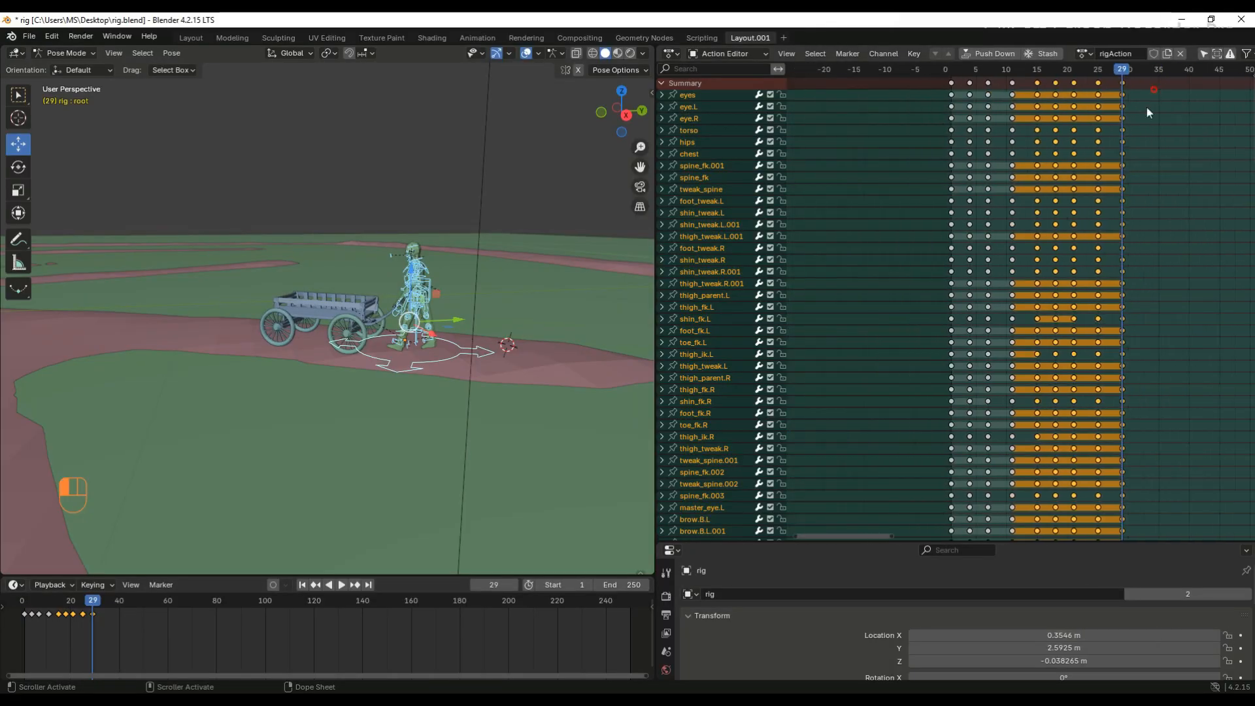
- Select every keyframe column except frame 1 and shift them earlier so the second column falls on frame 2
left_click_drag(1146, 112, 966, 591)
scroll(978, 475, "down", 2)
left_click_drag(915, 541, 915, 665)
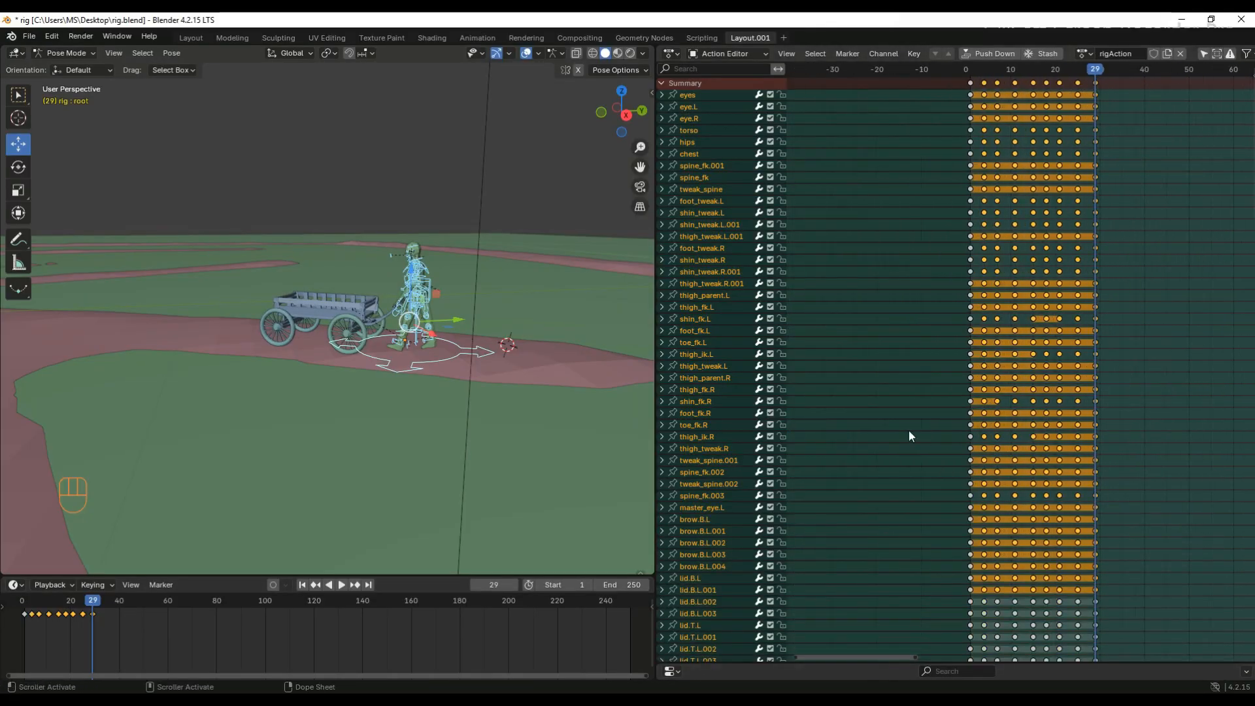
scroll(877, 375, "down", 1)
key("ctrl+a")
key("ctrl+a")
key("a")
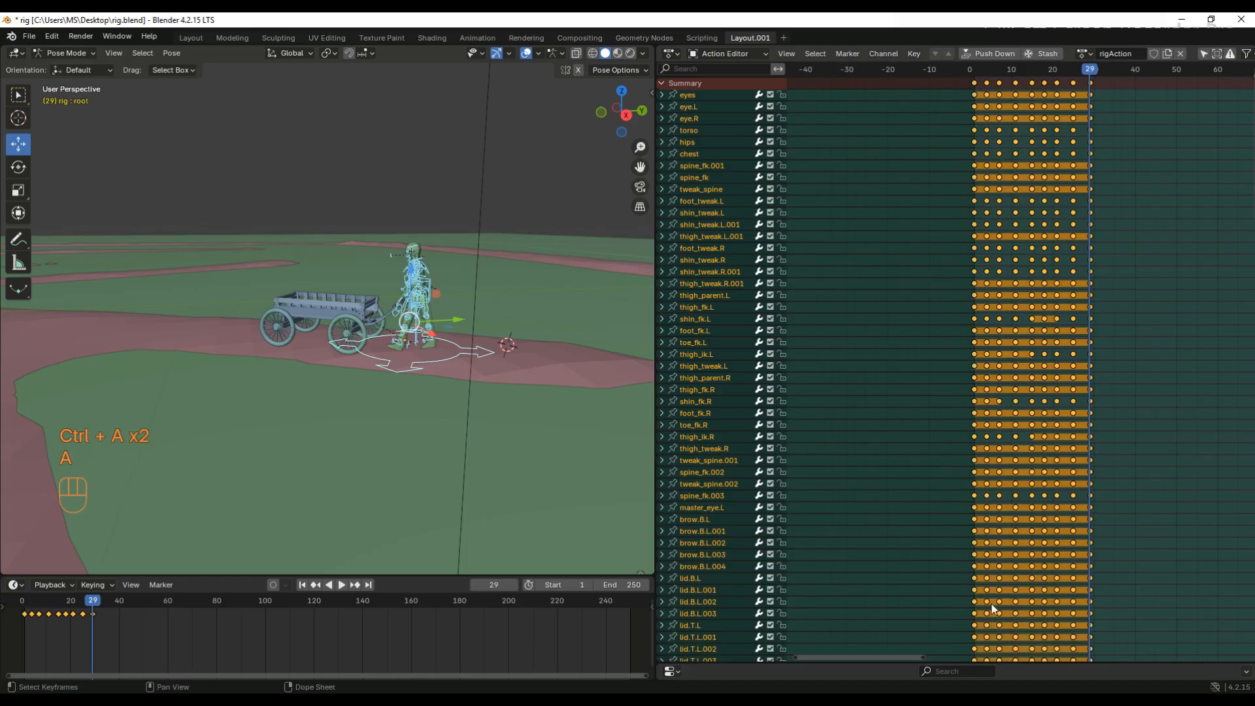
left_click(975, 567, "alt+shift")
scroll(981, 582, "down", 1)
left_click_drag(1002, 663, 998, 543)
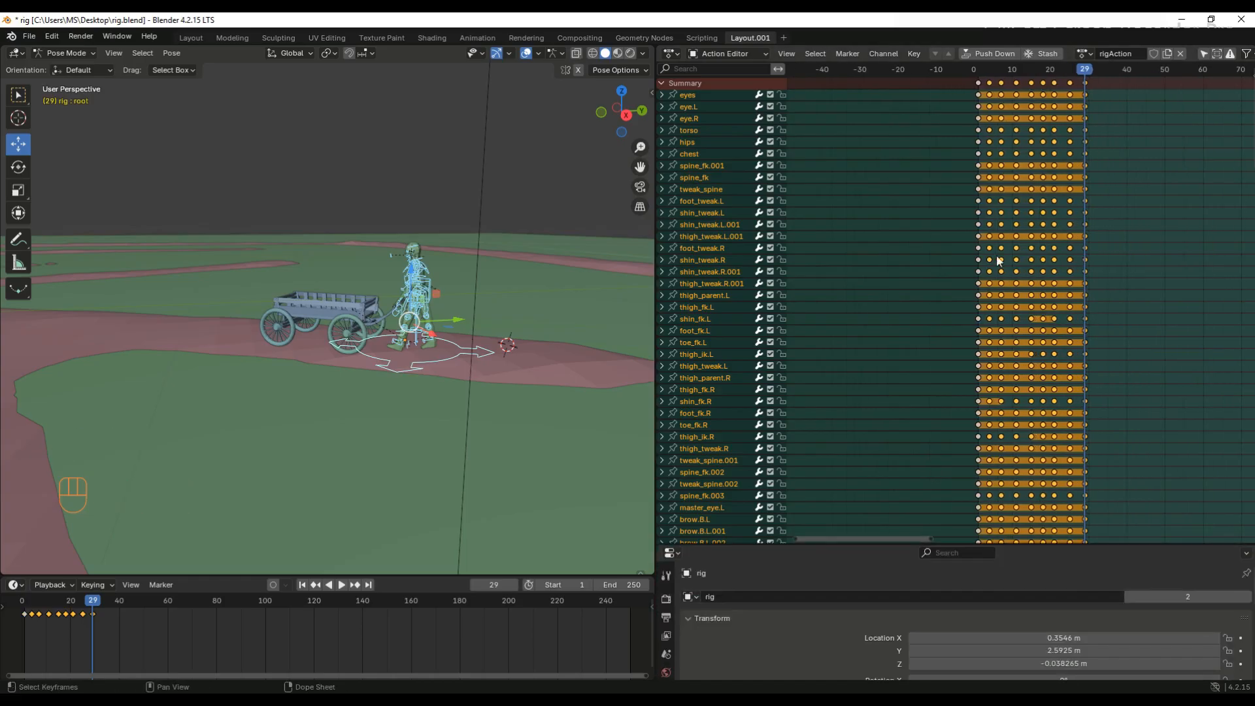
scroll(856, 91, "up", 6)
middle_click_drag(867, 105, 988, 110)
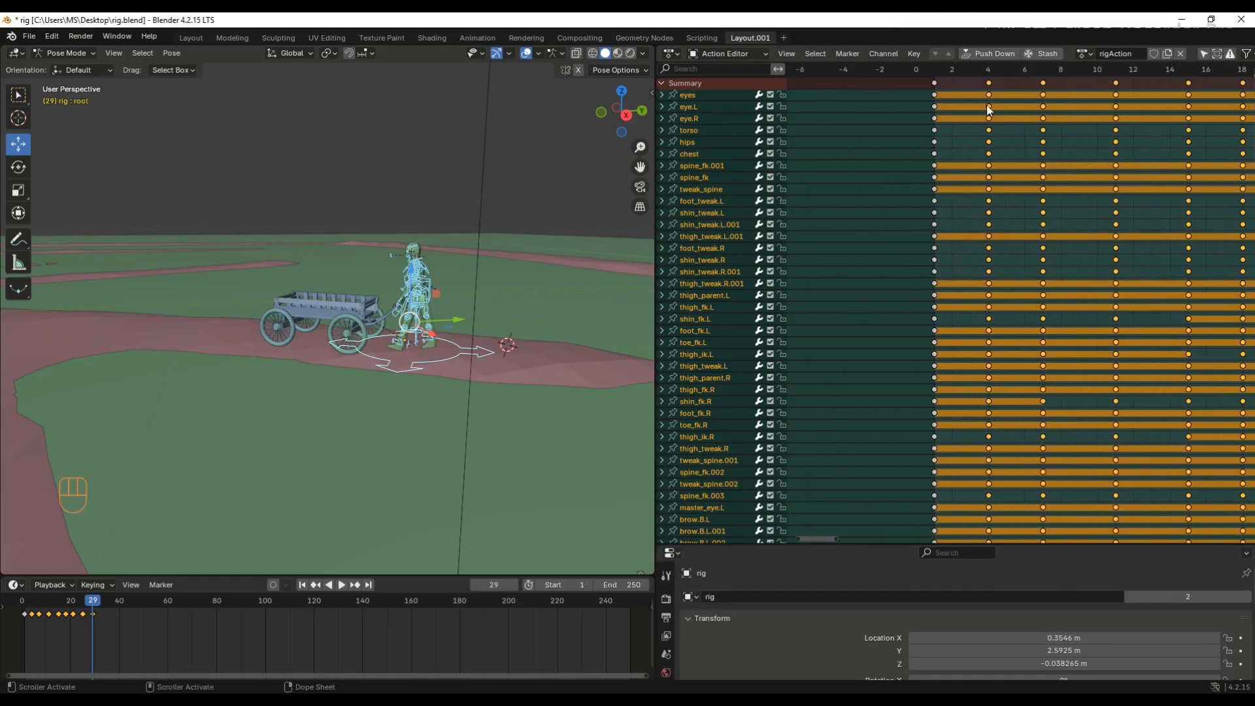
- Shift the following keyframe columns earlier so the third, fourth and fifth fall on frames 3, 5 and 7
key("a")
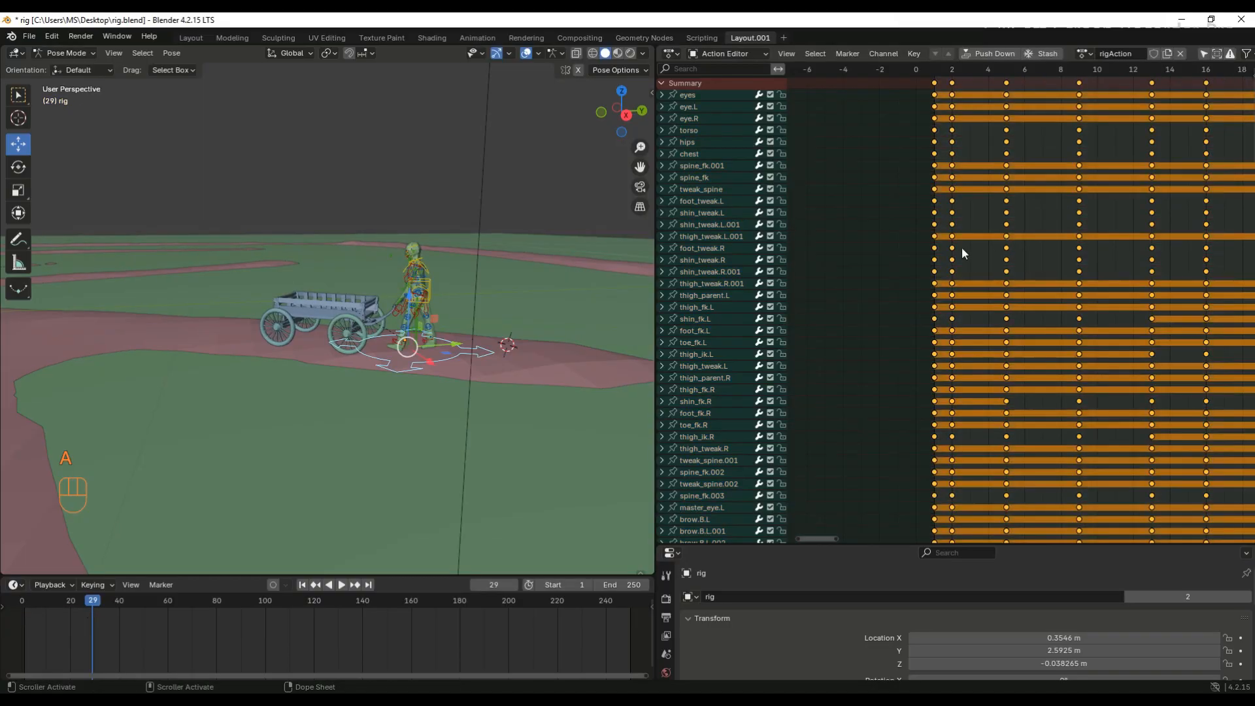
left_click_drag(1007, 178, 971, 182)
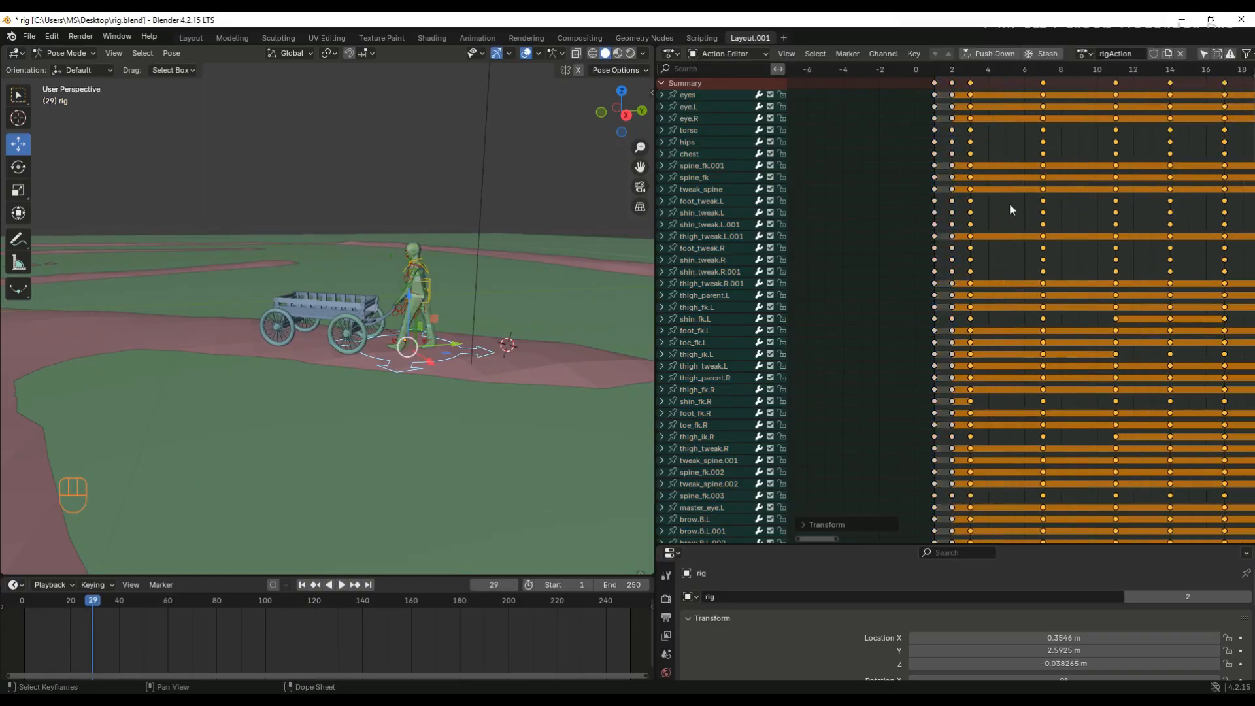
left_click(1042, 238)
key("a")
left_click(934, 237, "alt+shift")
left_click(952, 237, "alt+shift")
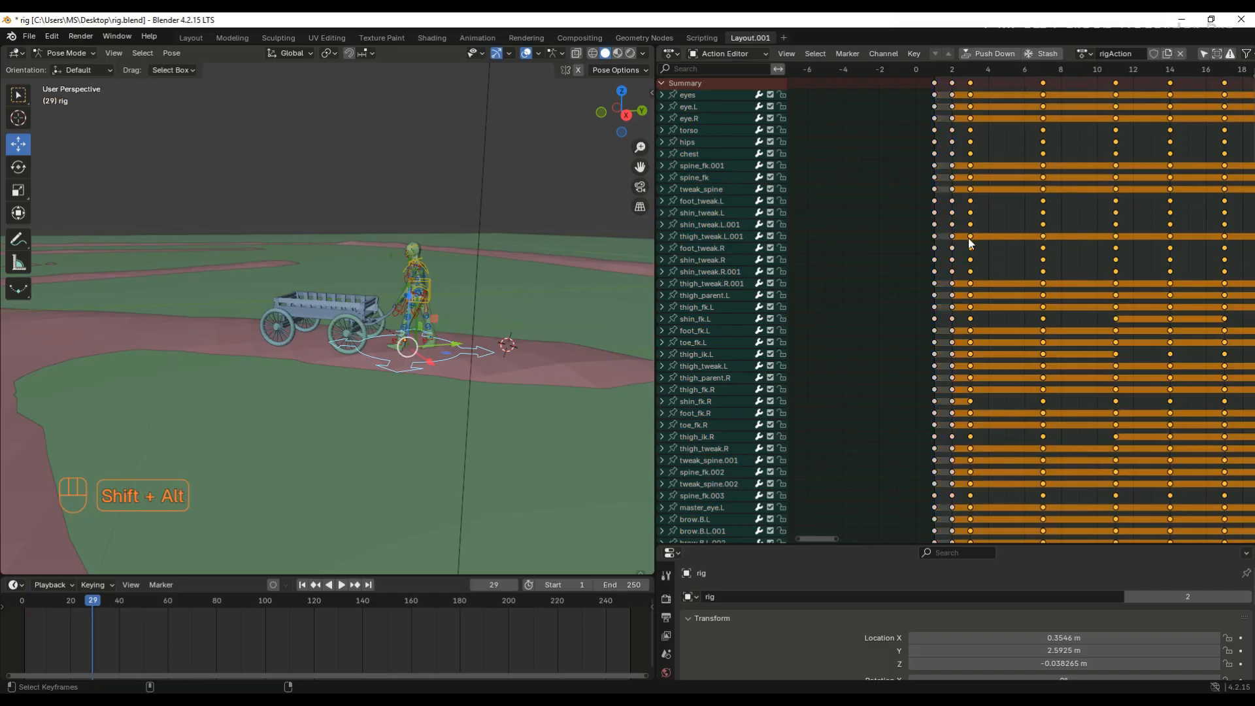
left_click(970, 237, "alt+shift")
left_click_drag(1042, 238, 1002, 239)
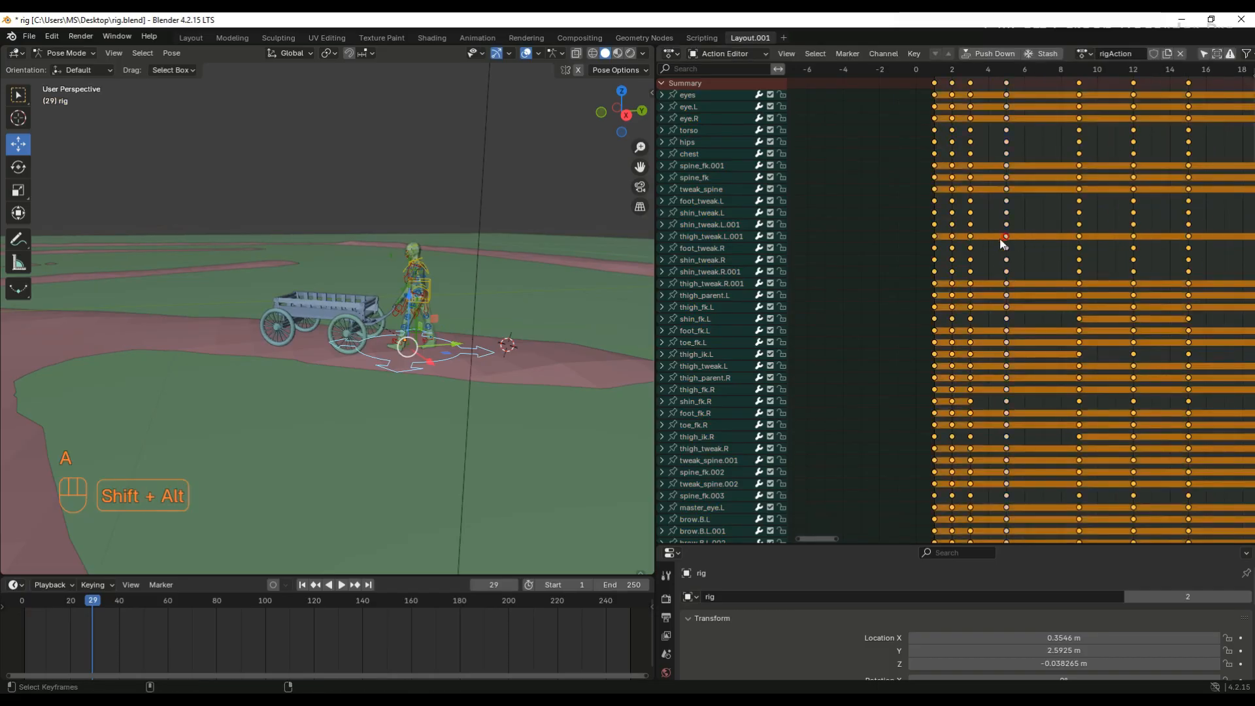
mouse_move(1078, 237)
left_mouse_down()
mouse_move(1042, 237)
mouse_move(1079, 236)
left_mouse_up()
- Shift the remaining keyframe columns earlier so the last four fall on frames 9, 11, 13 and 15
left_click_drag(817, 538, 828, 539)
key("a")
left_click(834, 237, "alt+shift")
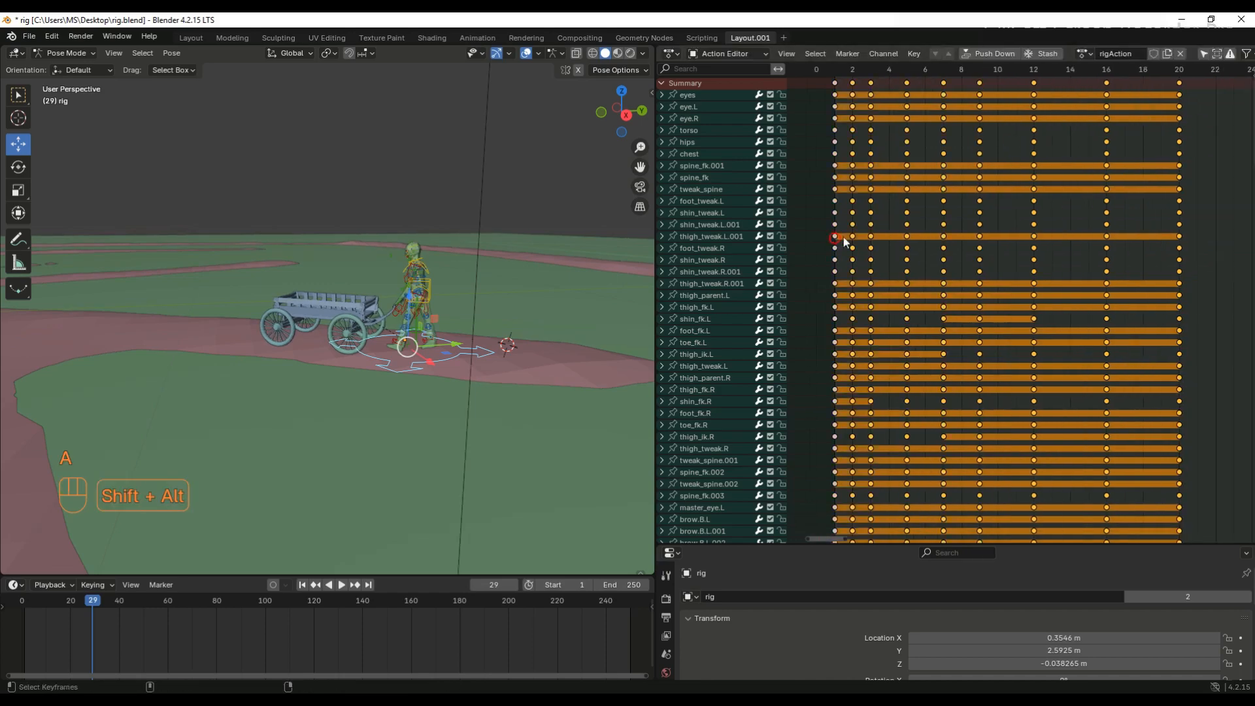
mouse_move(1032, 240)
left_mouse_down()
mouse_move(1015, 241)
mouse_move(1085, 239)
mouse_move(1052, 239)
left_mouse_up()
key("a")
key("a")
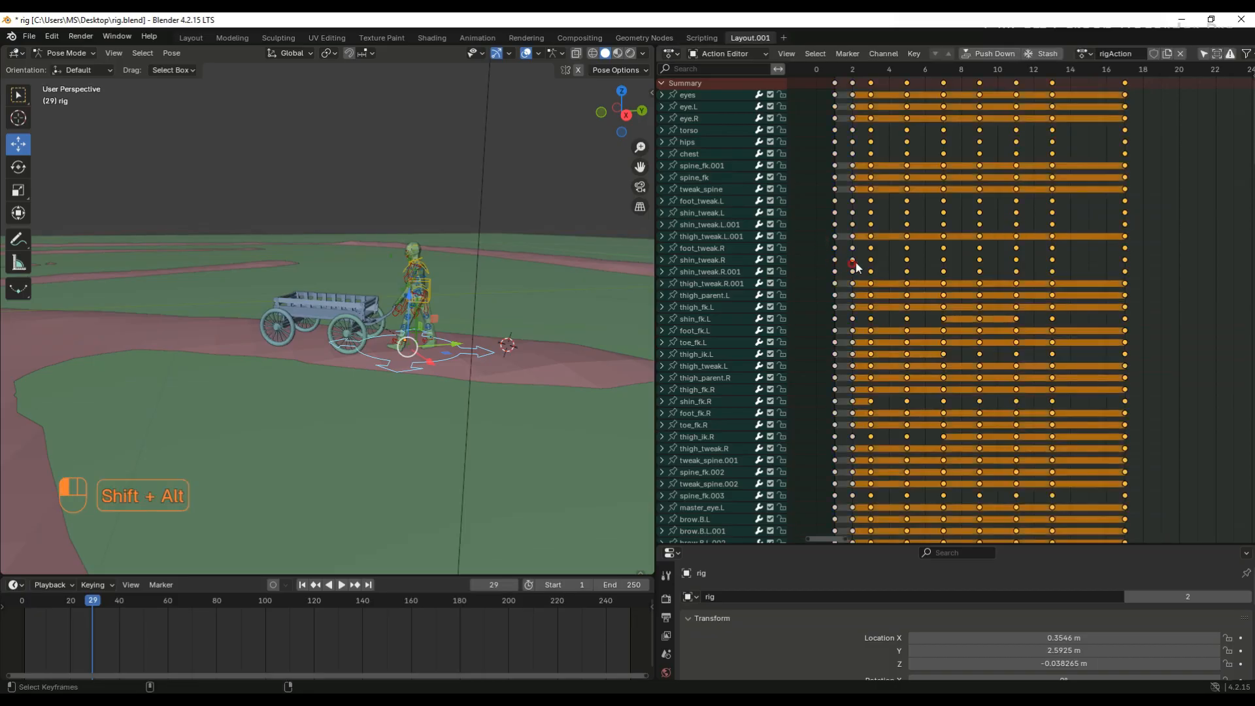
left_click(1052, 266, "alt+shift")
left_click_drag(1122, 261, 1086, 261)
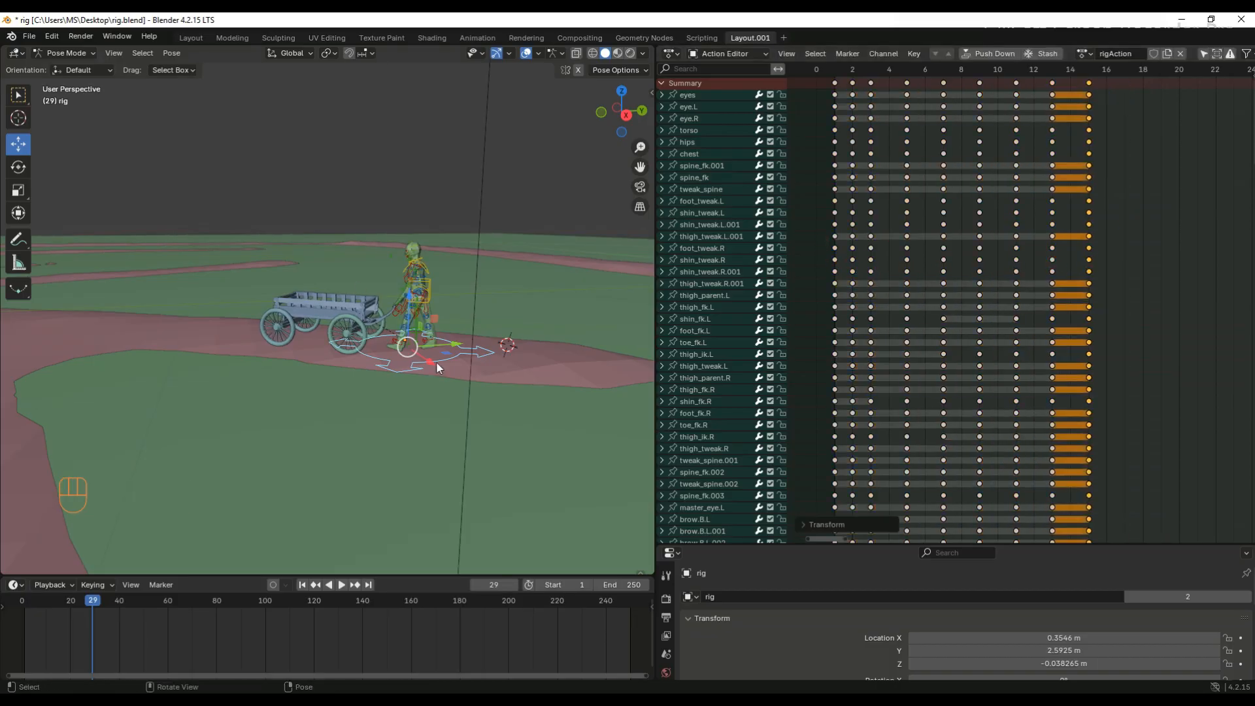
- Scrub and play the animation to check the retimed walk cycle beside the cart
scroll(437, 367, "up", 3)
left_click_drag(92, 602, 48, 603)
middle_click_drag(529, 201, 436, 204, "shift")
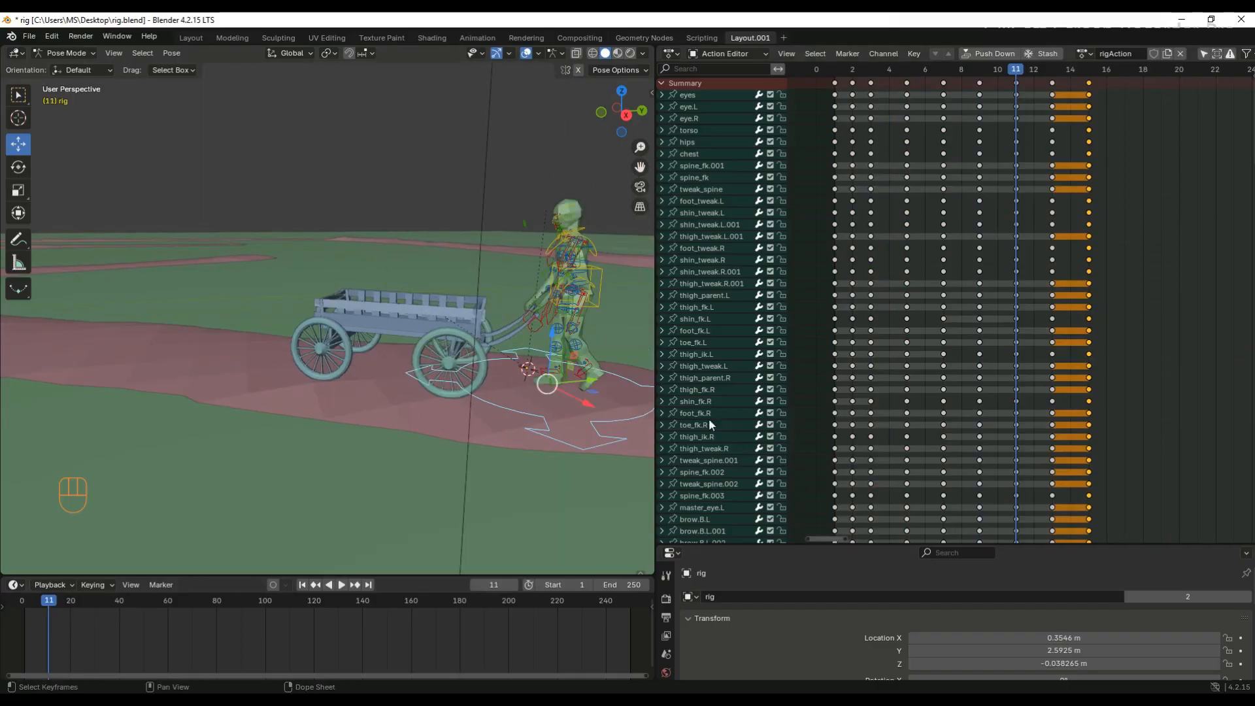
key("space")
left_click(32, 601)
key("space")
- Duplicate all the walk keyframes with the copy starting at frame 14, and play the result
key("a")
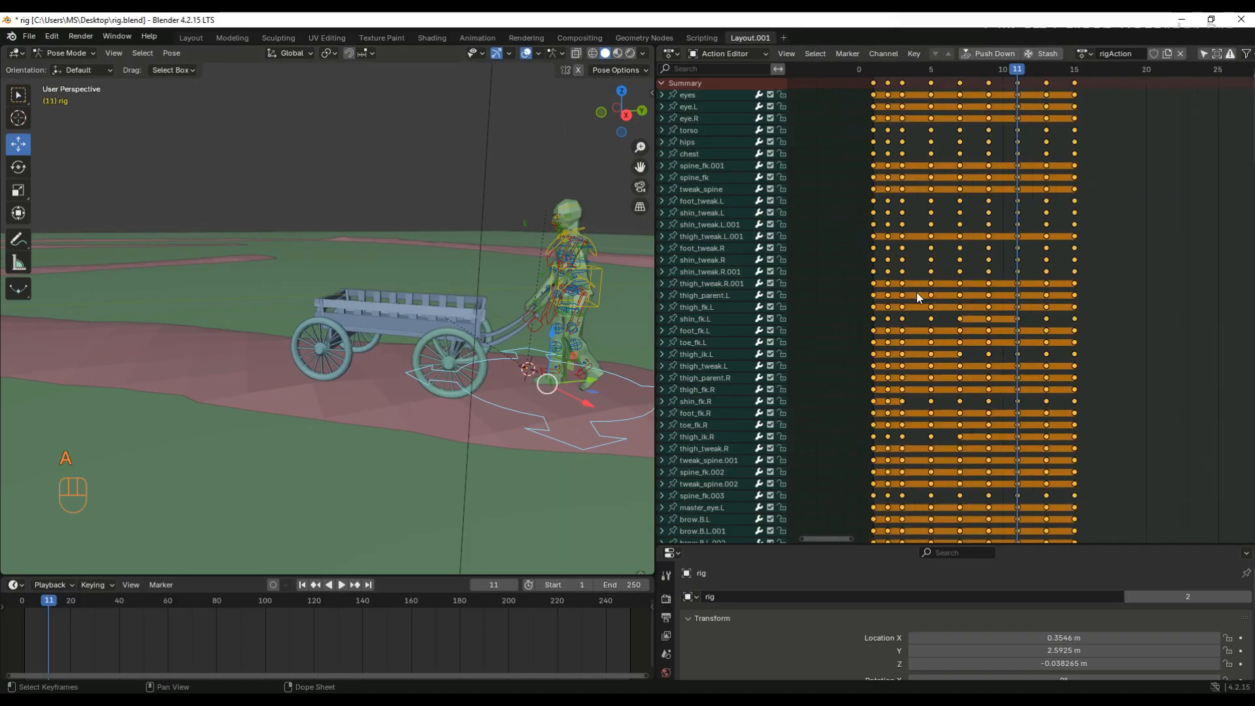
scroll(826, 536, "right", 5, "shift")
key("shift+d")
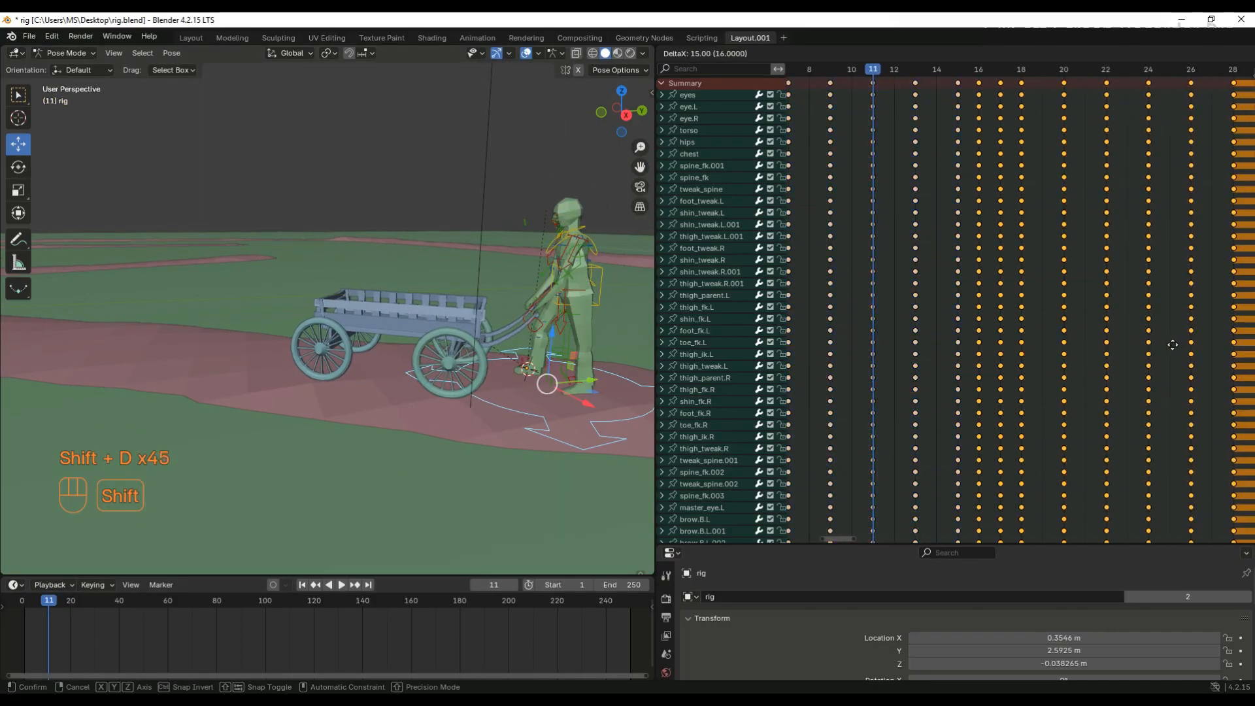
key("space")
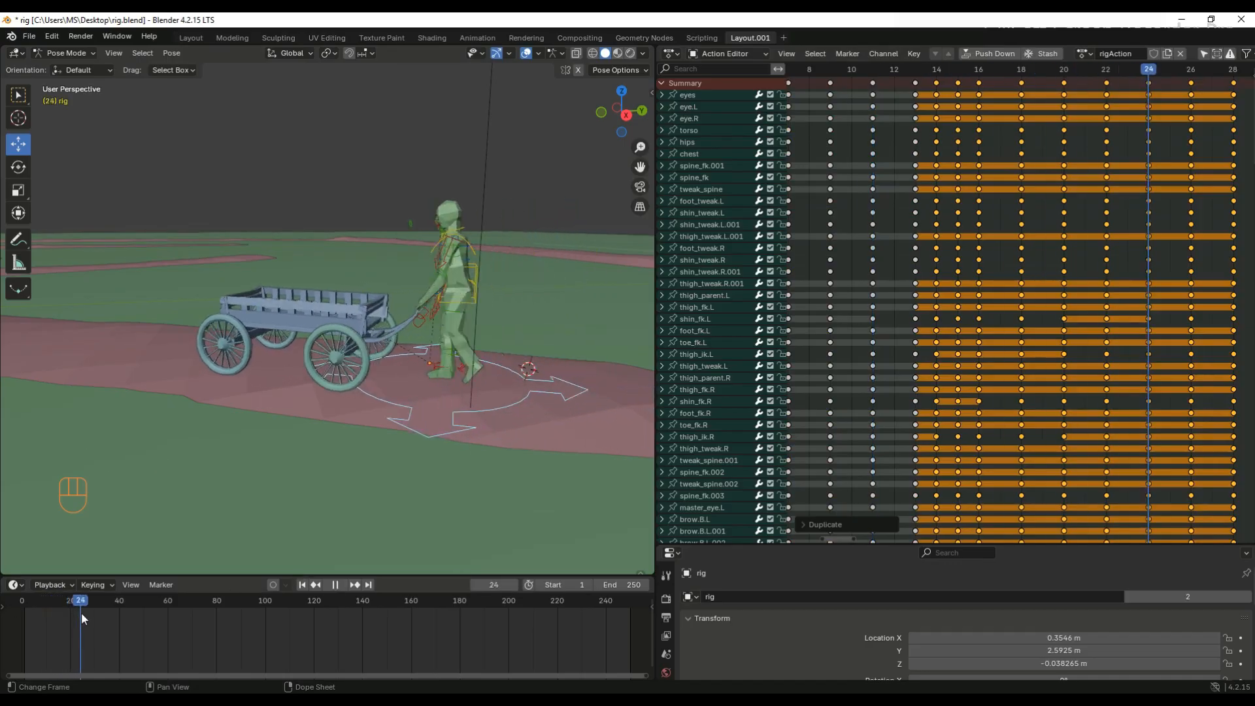
key("space")
left_click_drag(72, 602, 24, 602)
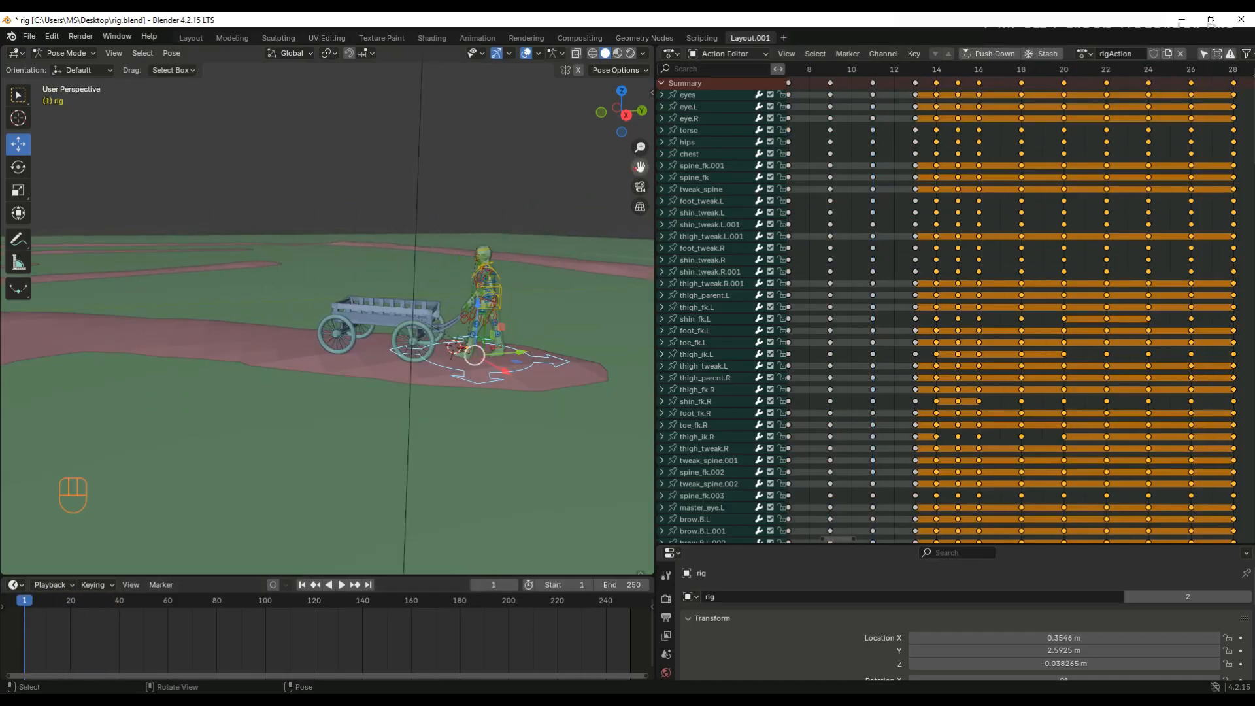
- Duplicate the whole keyframe set with the copy starting at frame 29, and play the longer walk
key("Home")
key("a")
key("shift+d")
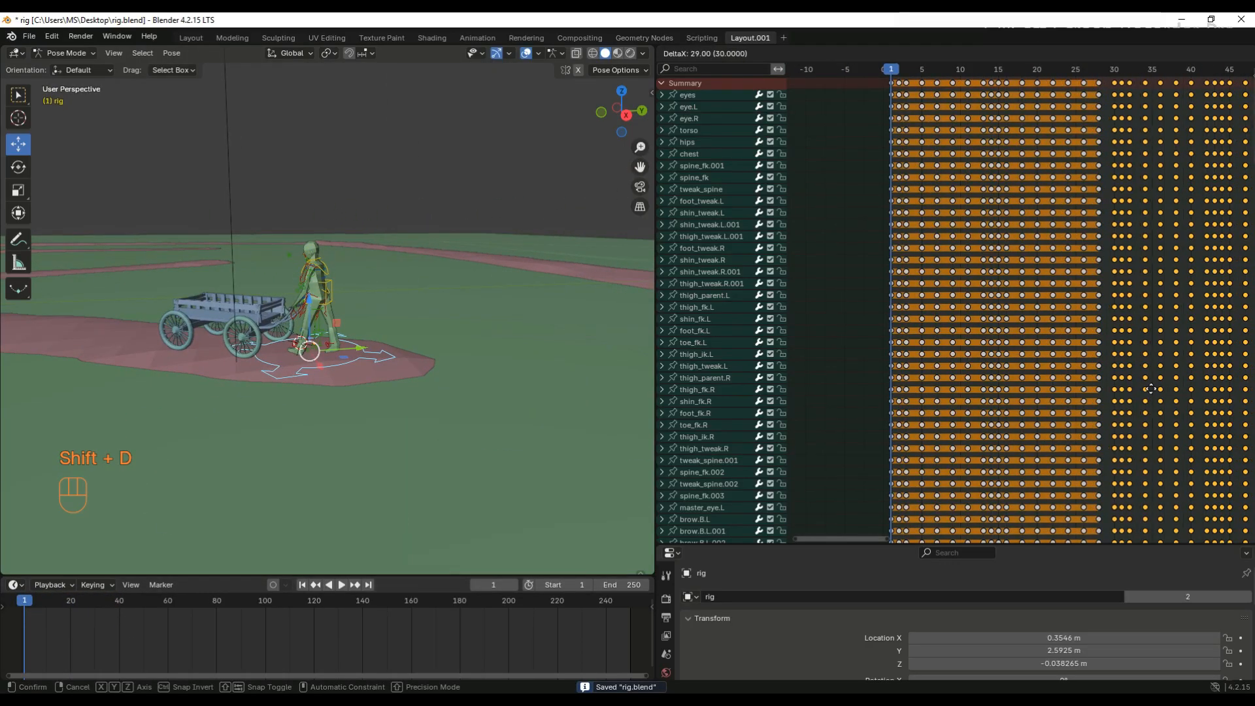
scroll(1000, 261, "up", 8)
left_click(981, 231)
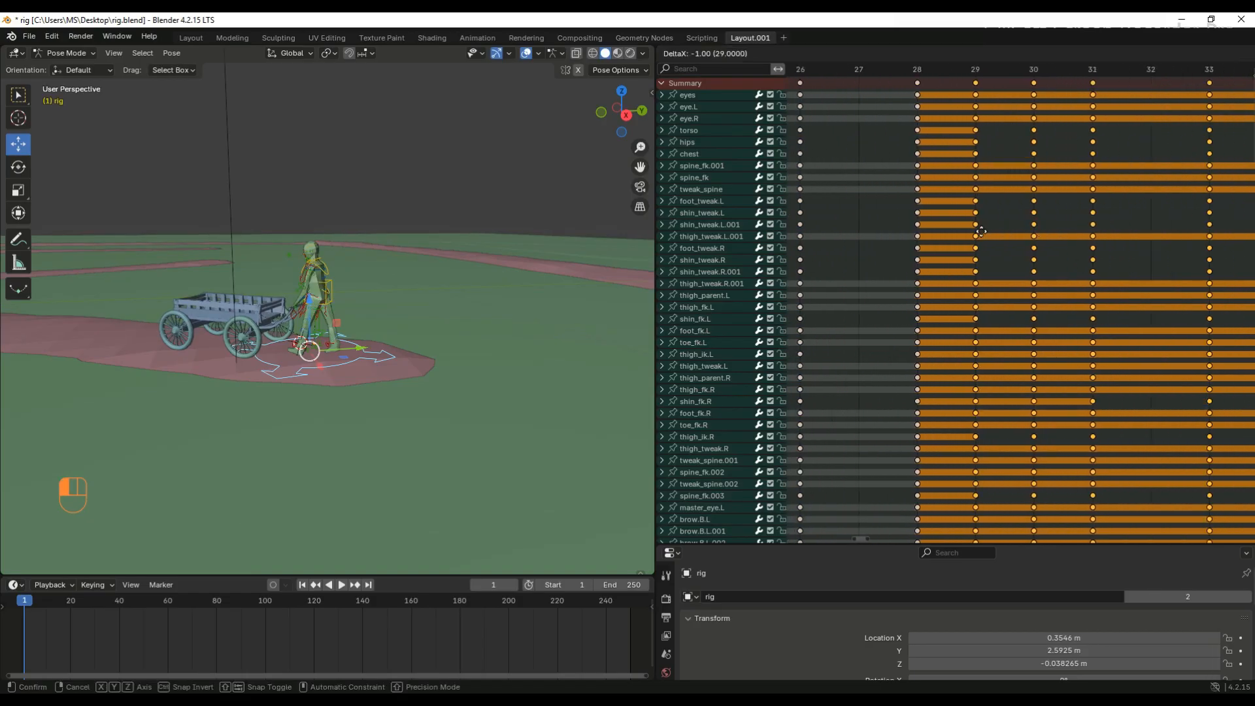
key("space")
scroll(284, 424, "down", 3)
scroll(951, 343, "down", 5)
- Duplicate the whole keyframe set with the copy starting at frame 57
key("a")
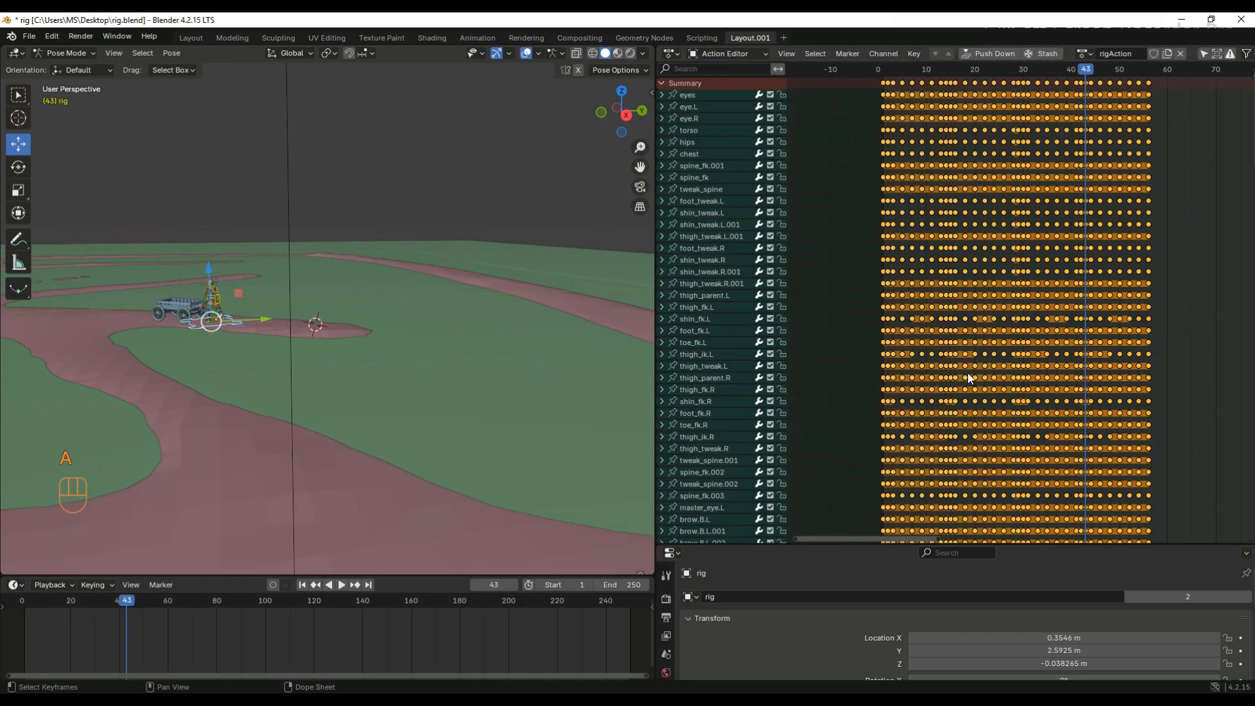
key("shift+s")
key("shift+d")
left_click(1250, 376)
scroll(1249, 376, "up", 10)
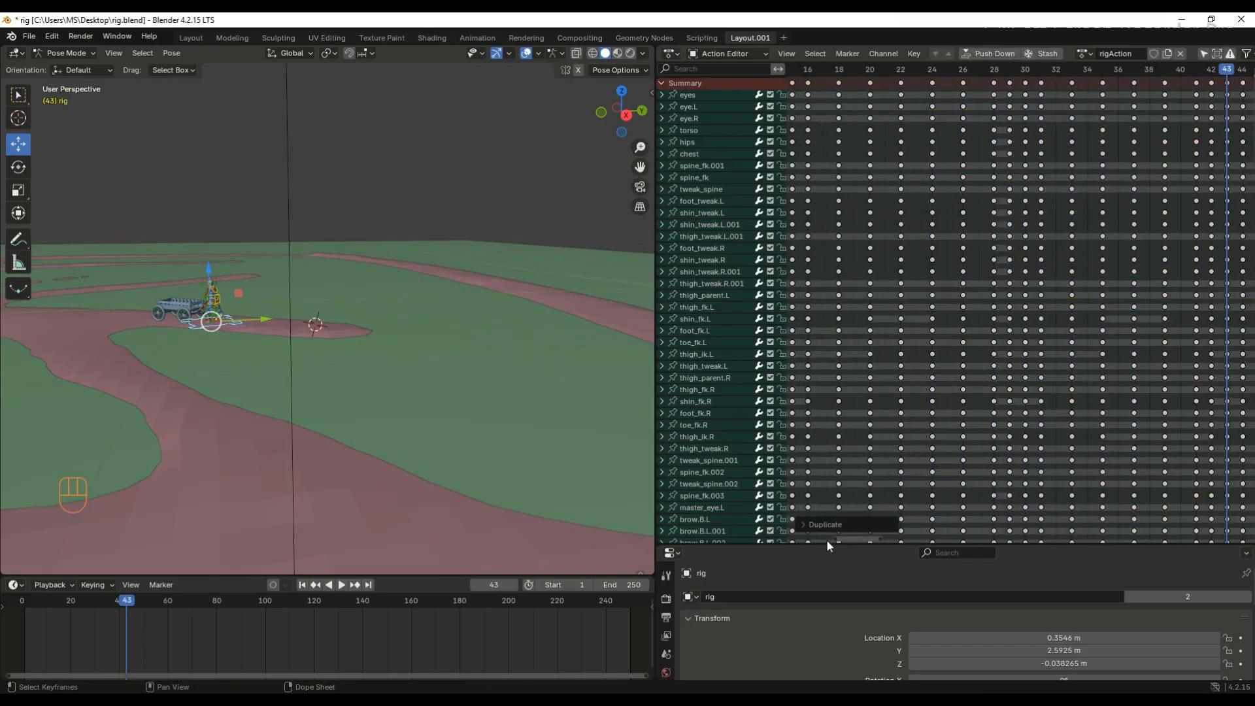
middle_click_drag(826, 543, 932, 322)
scroll(931, 321, "up", 7)
left_click_drag(928, 189, 871, 186)
scroll(928, 343, "down", 15)
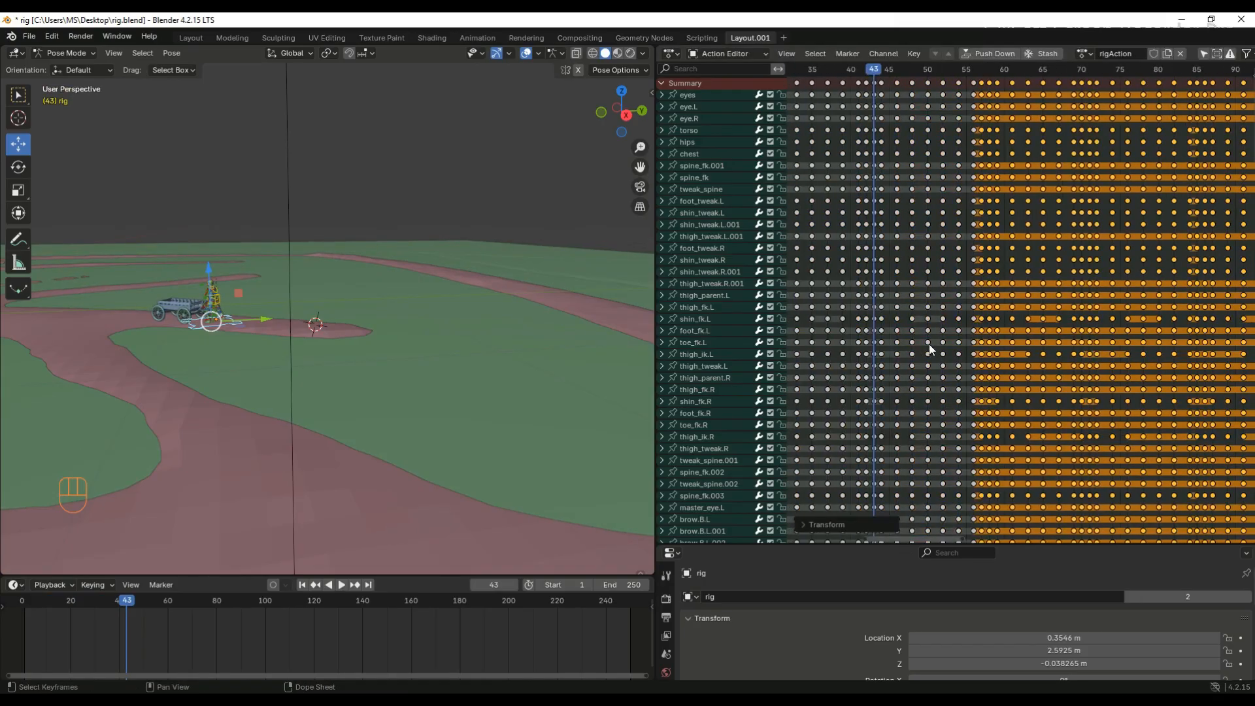
- Delete all rig keyframes after frame 100 and set the current frame to 100
left_click_drag(843, 542, 885, 542)
left_click(1154, 88)
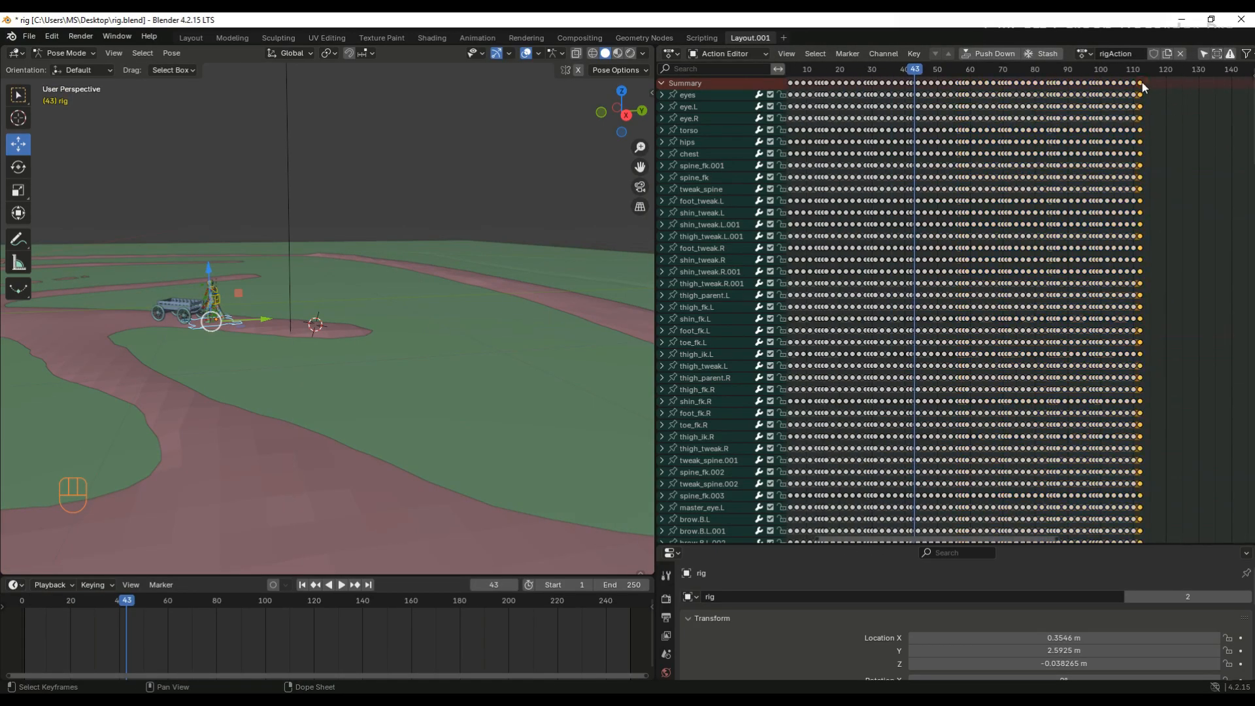
left_click(1107, 85, "alt+shift")
scroll(1046, 228, "up", 10)
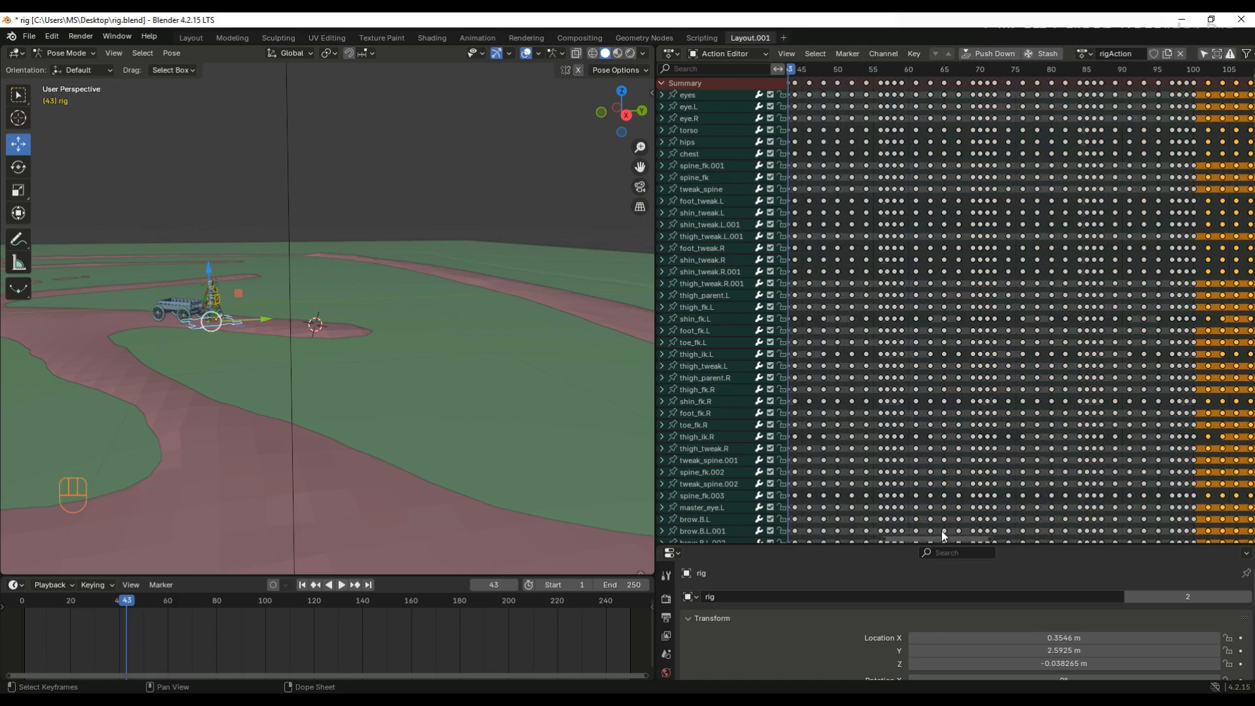
left_click_drag(941, 540, 999, 540)
scroll(943, 330, "up", 11)
key("Delete")
left_click(851, 71)
scroll(340, 300, "down", 12)
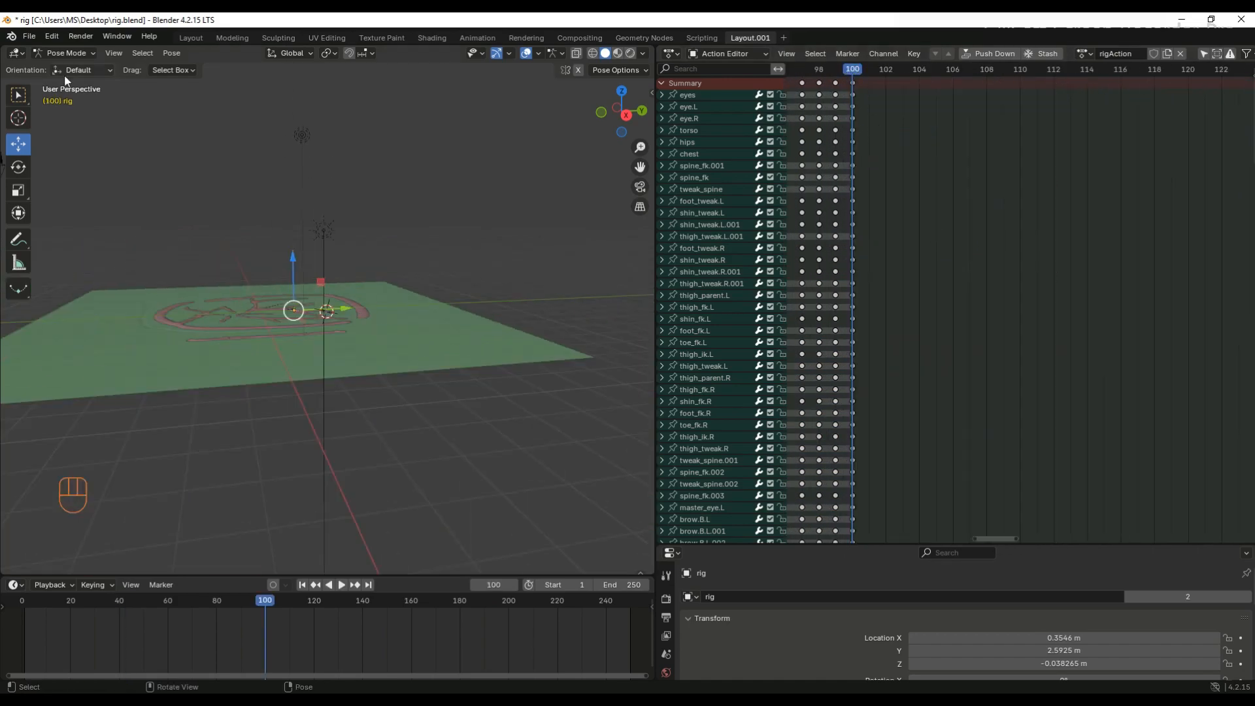
- Change the Action Editor area to the Outliner and widen the 3D viewport beside it
left_click(672, 55)
left_click(1120, 89)
left_click_drag(655, 331, 1087, 332)
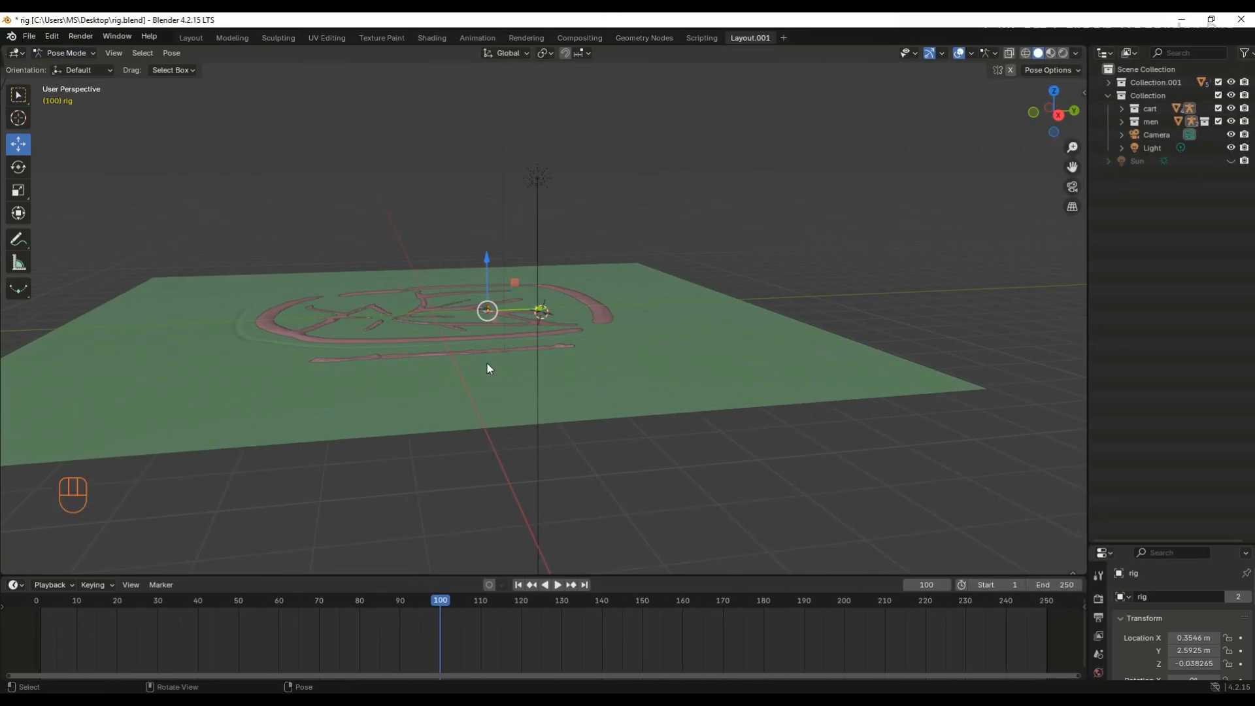
- Play the animation from frame 1 to check the character walking with the cart up close
scroll(487, 363, "up", 6)
scroll(485, 400, "up", 8)
middle_click_drag(485, 401, 485, 366)
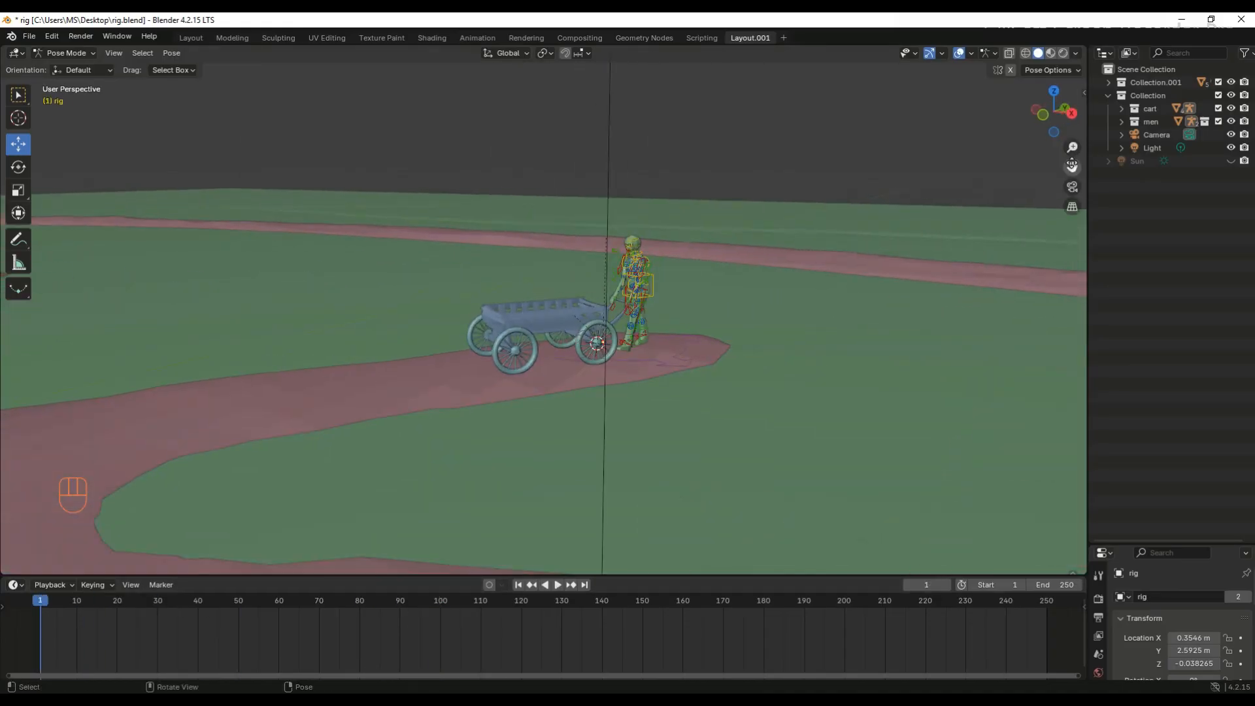
key("space")
scroll(504, 460, "up", 4)
key("space")
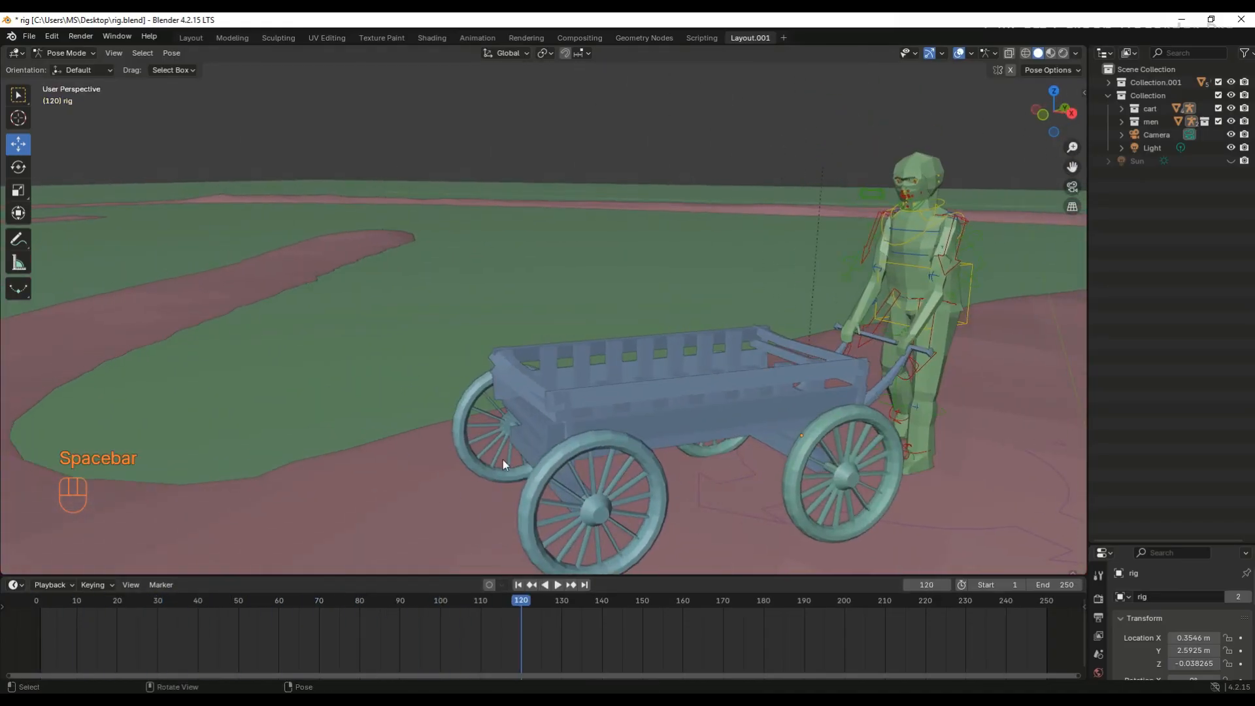
- Switch the rig to Object Mode and replay the animation from the start, checking the walk and cart from several angles
key("ctrl+Tab")
scroll(650, 390, "down", 8)
left_click(65, 605)
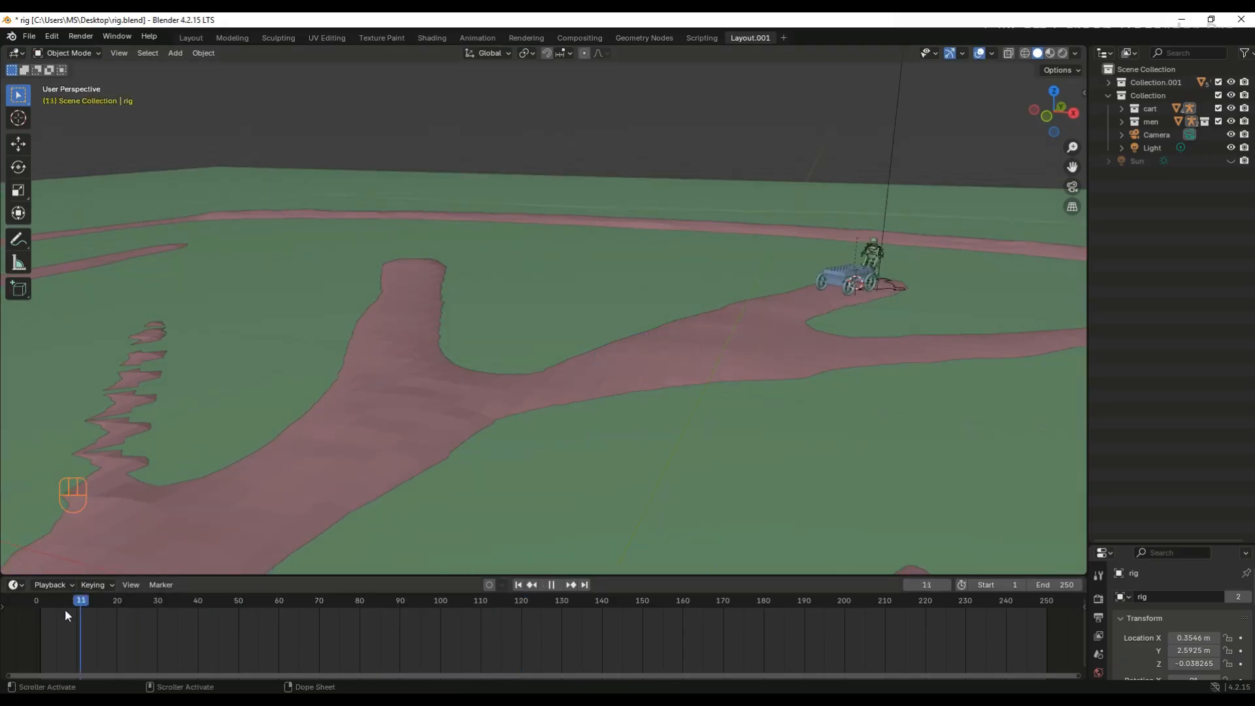
left_click(43, 605)
scroll(990, 255, "up", 8)
scroll(990, 255, "down", 8)
key("space")
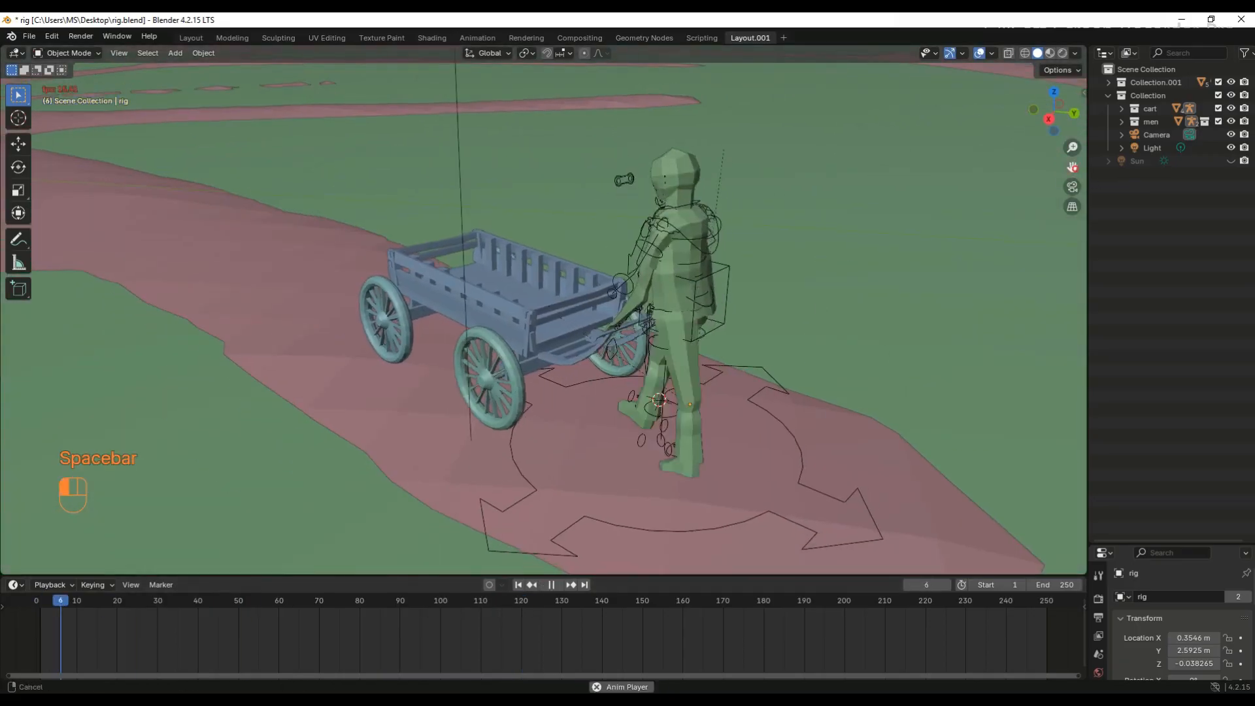
scroll(544, 318, "down", 5)
key("space")
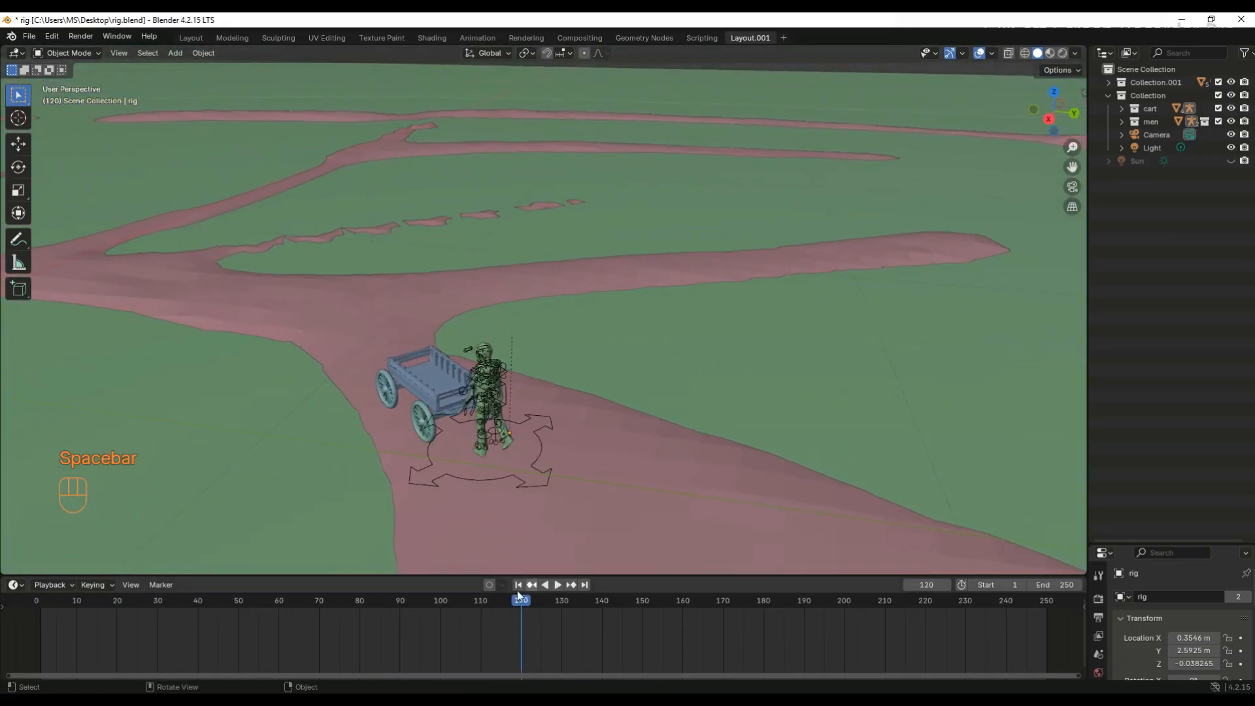
middle_click_drag(261, 444, 123, 563)
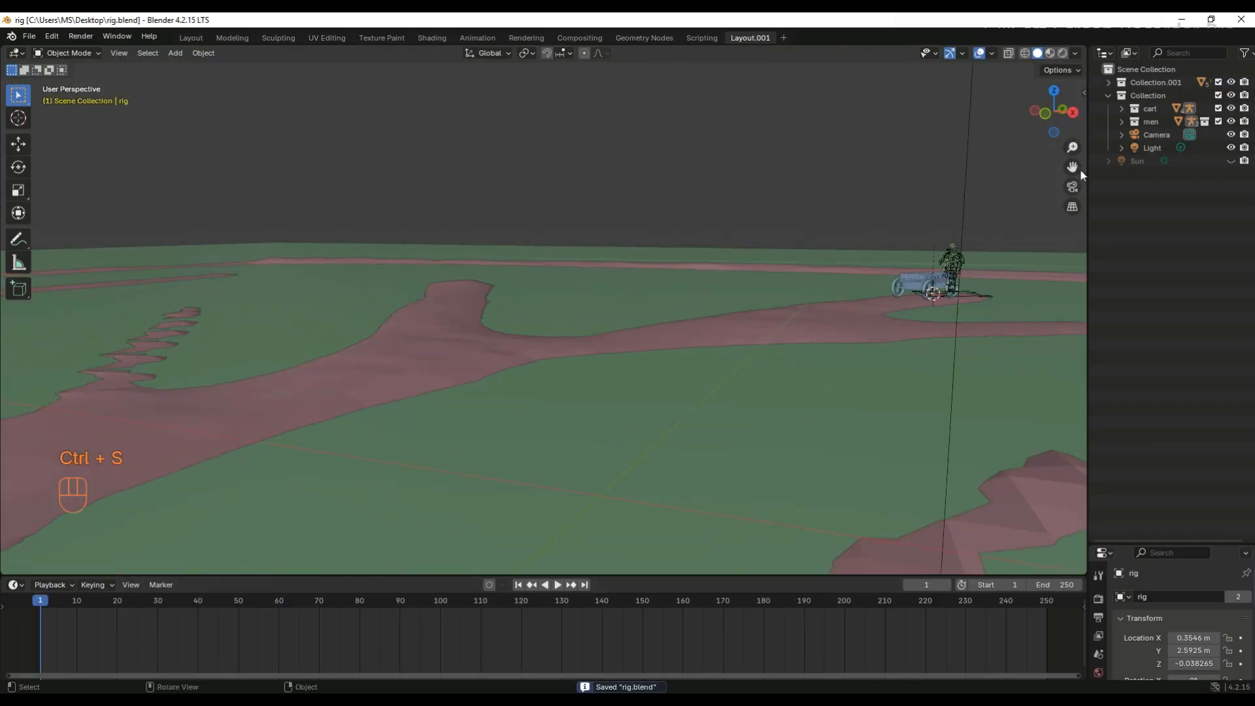